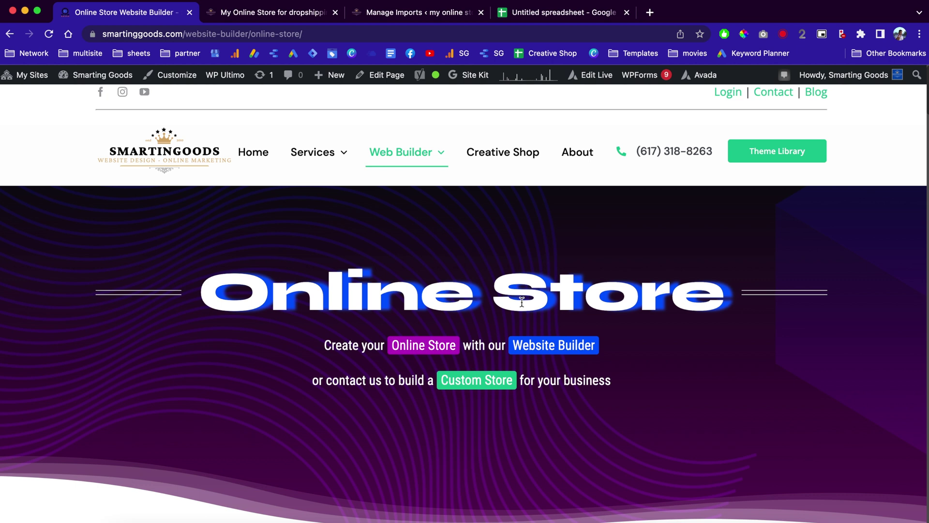
Look over the Online Store website builder page's heading area and the product spreadsheet.
scroll(522, 302, down, 3)
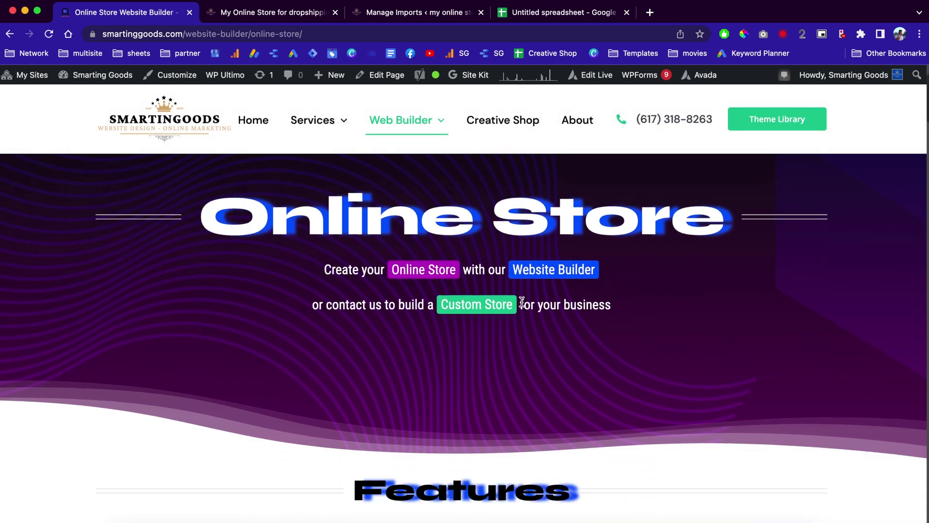
scroll(522, 301, up, 3)
drag(728, 305, 204, 293)
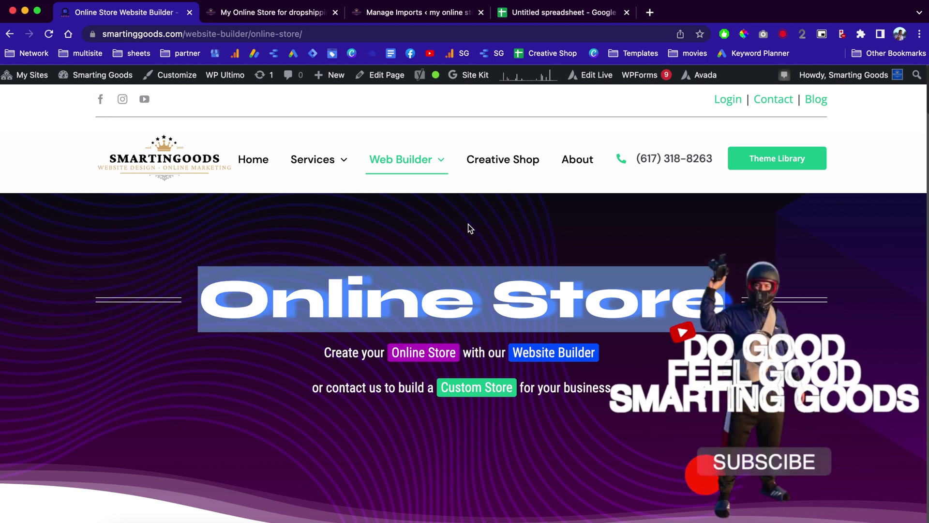
click(561, 14)
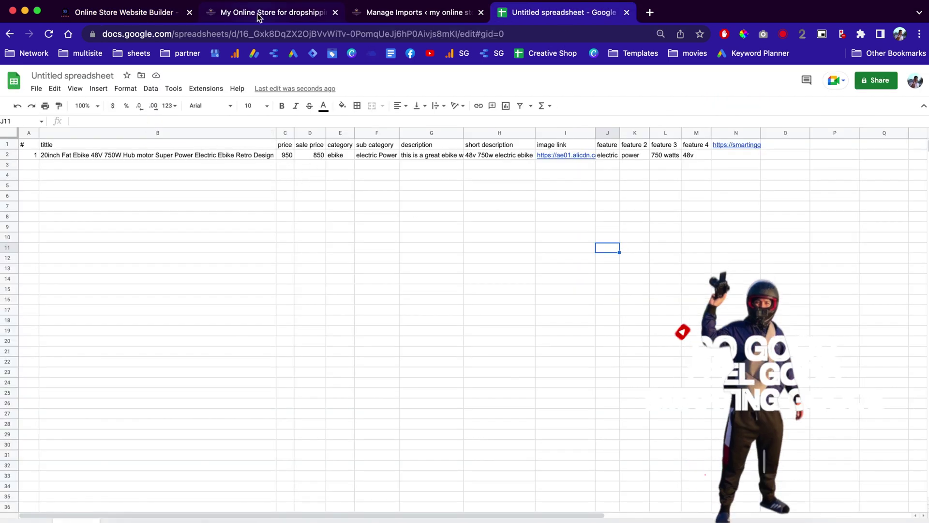
Examine the myfirststore home page, including its Check Latest Deals product carousel and intro text.
click(130, 15)
click(254, 13)
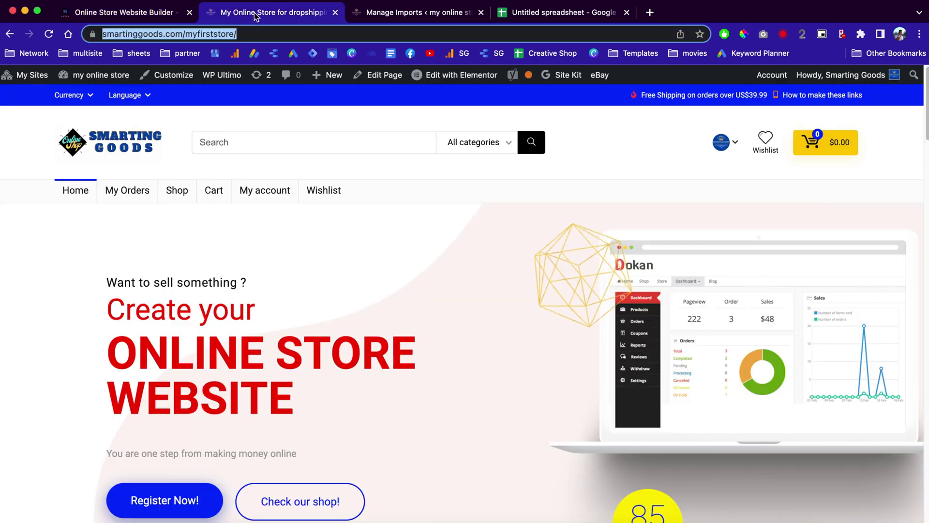
scroll(399, 311, down, 3)
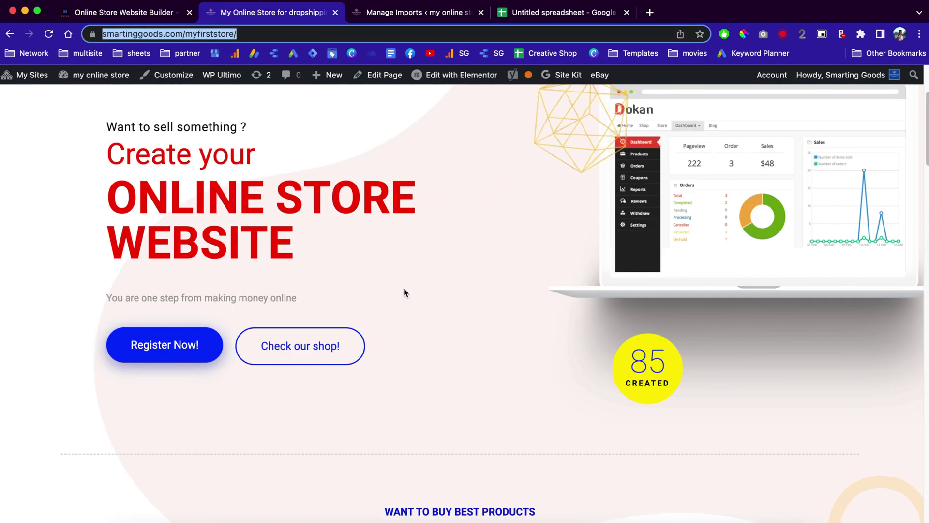
scroll(405, 293, down, 8)
scroll(408, 291, down, 1)
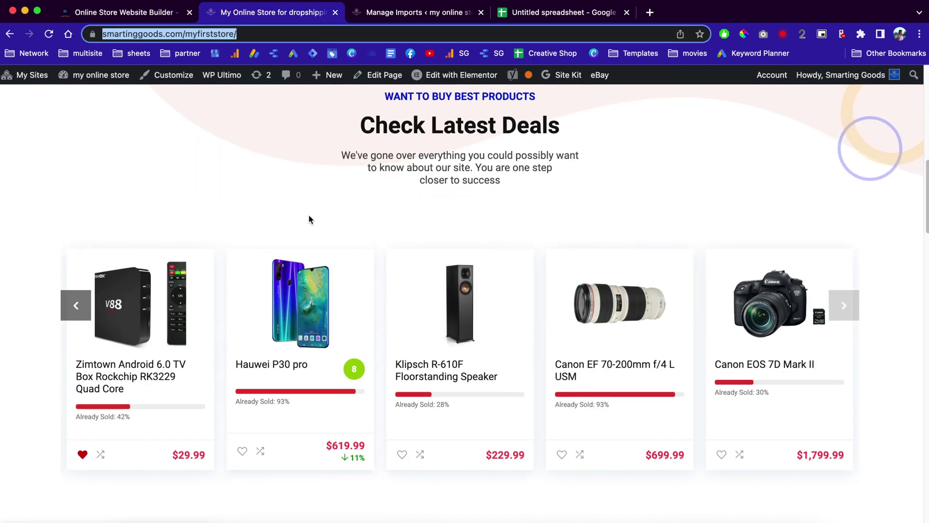
click(76, 307)
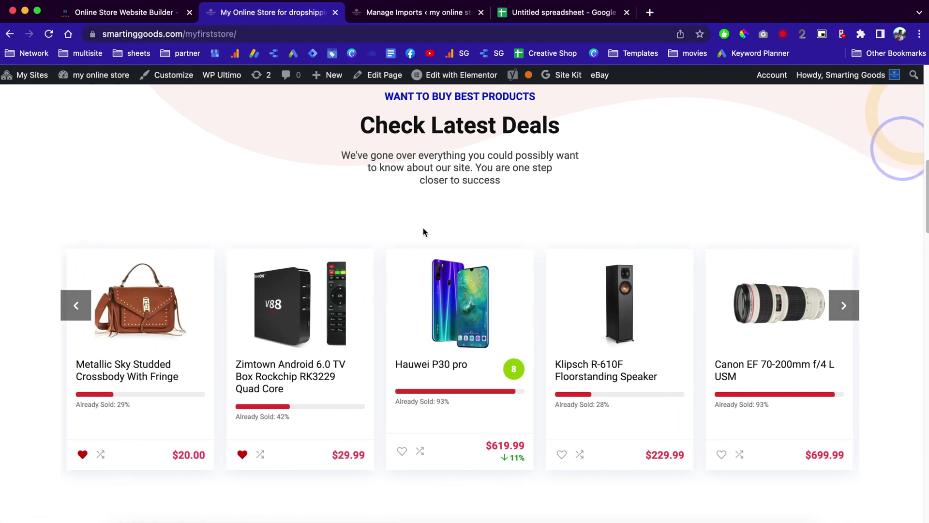
scroll(424, 229, up, 8)
scroll(452, 284, down, 13)
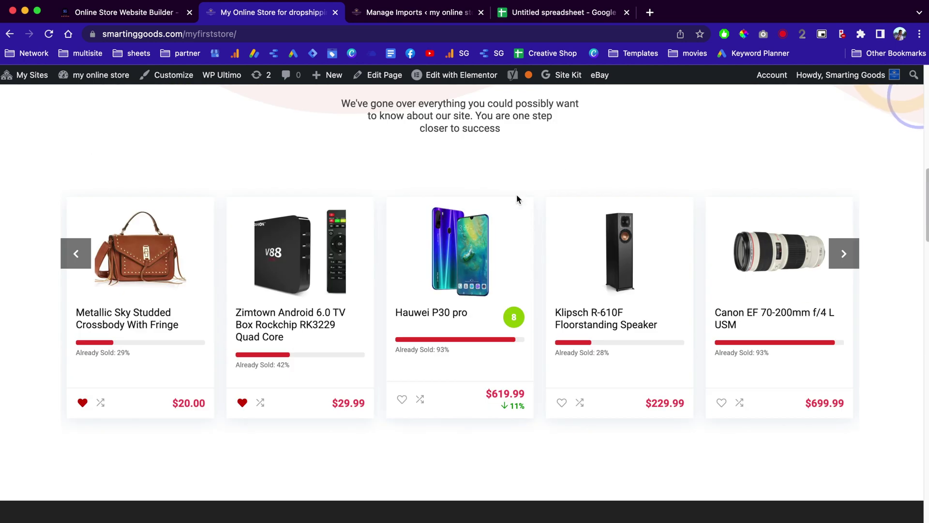
scroll(516, 193, up, 6)
scroll(518, 196, up, 7)
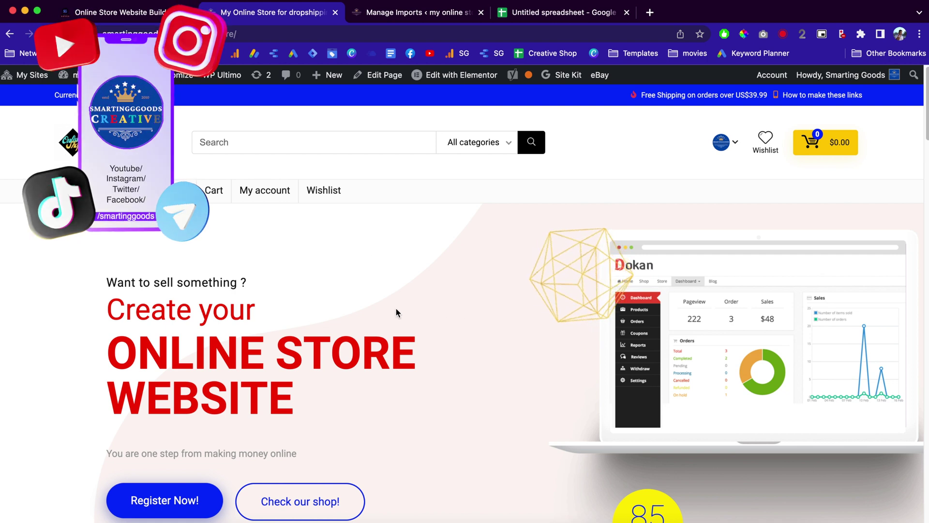
scroll(396, 309, down, 5)
scroll(396, 313, down, 3)
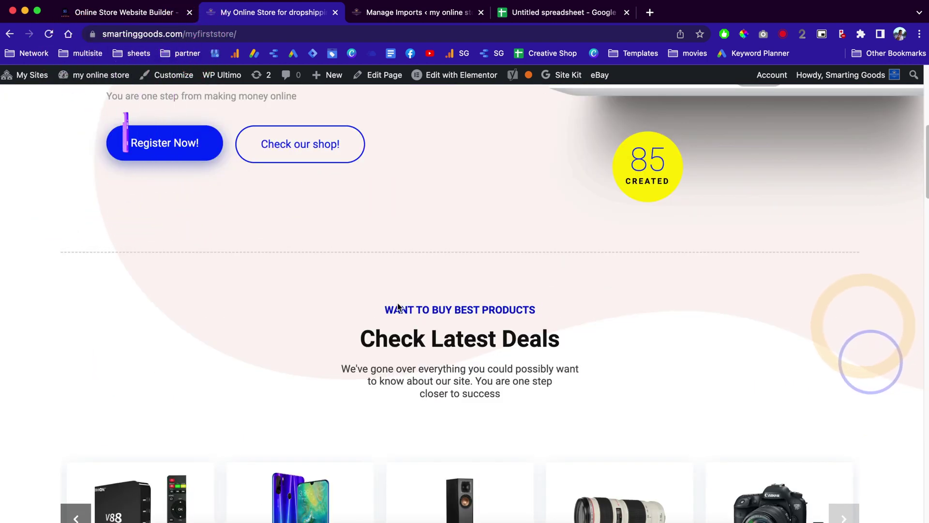
scroll(398, 307, down, 3)
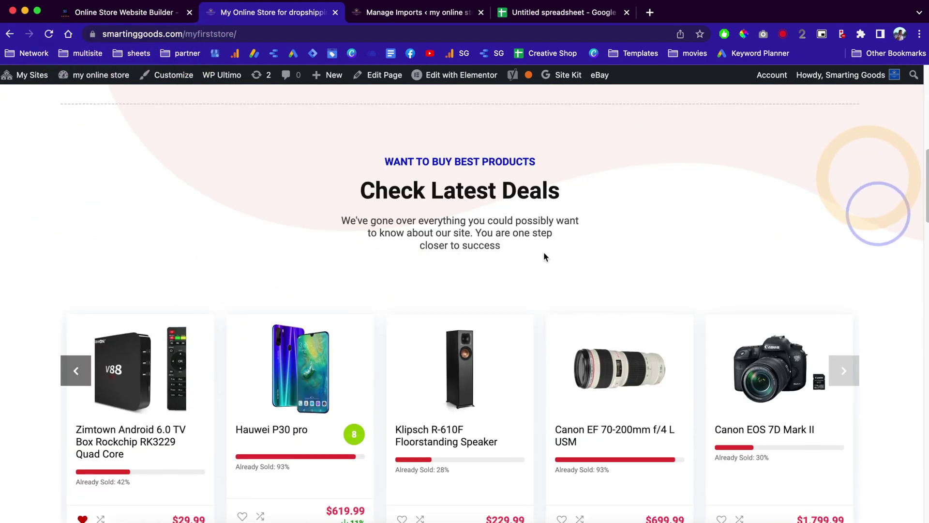
drag(519, 248, 338, 211)
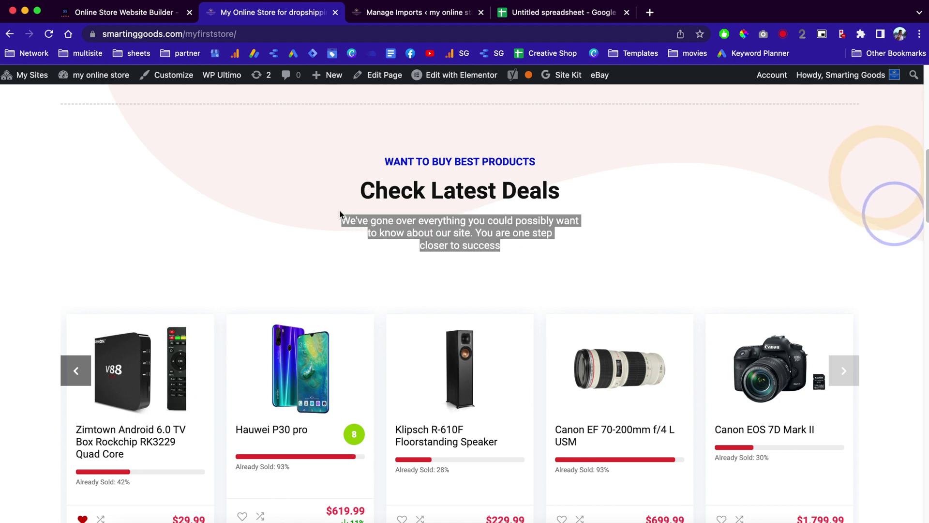
Compare the spreadsheet's ebike product row and column headers with the store's deals section.
click(573, 13)
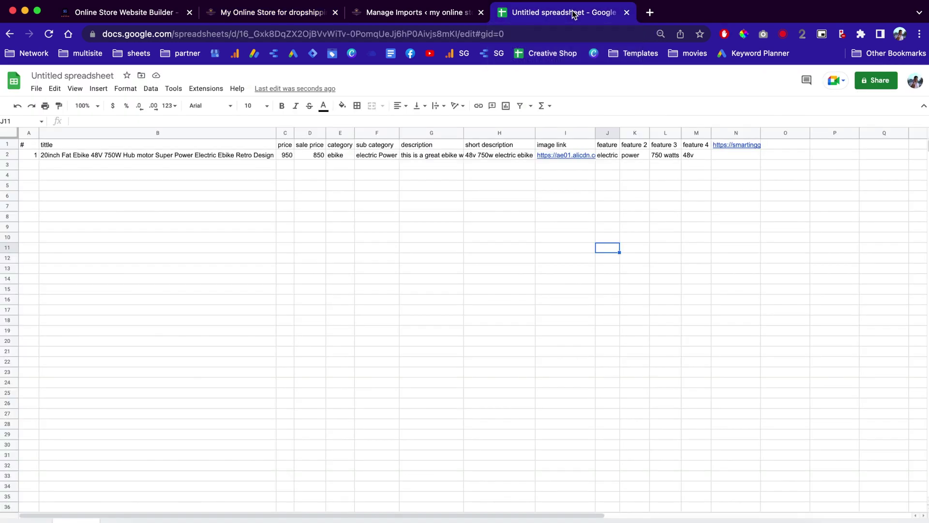
click(287, 15)
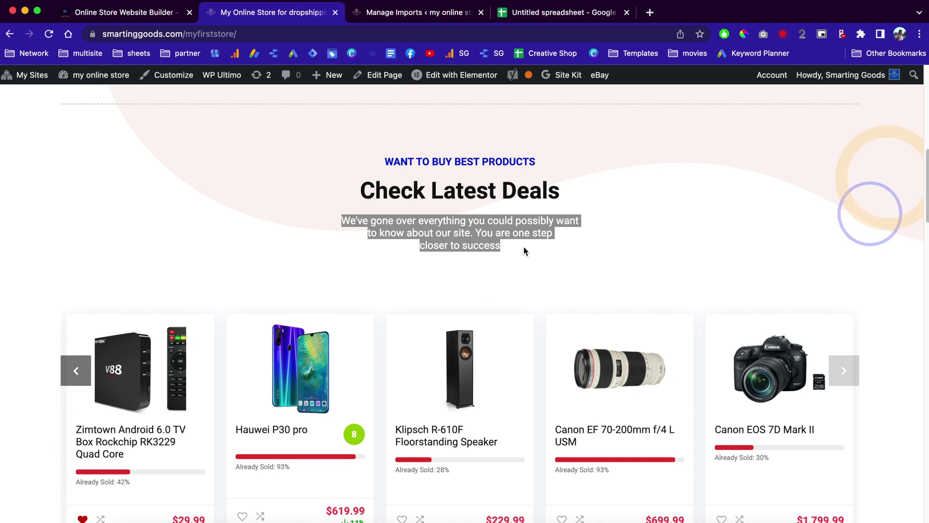
click(573, 15)
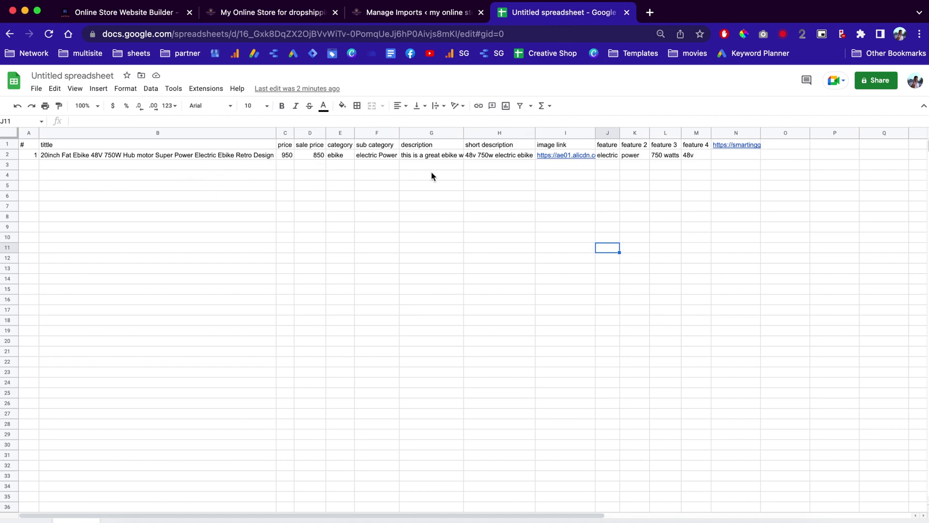
click(283, 154)
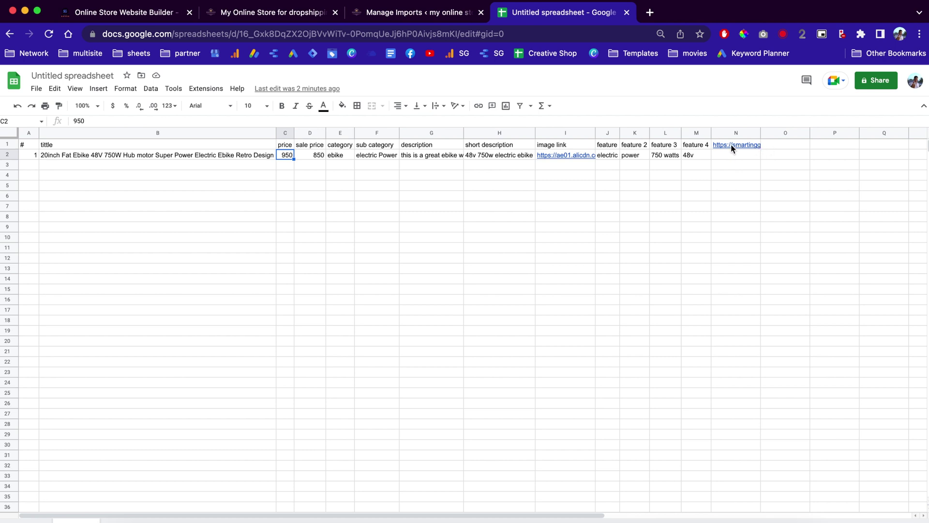
mouse_move(733, 148)
Switch to the store's home page and open the admin Dashboard of my online store.
click(282, 15)
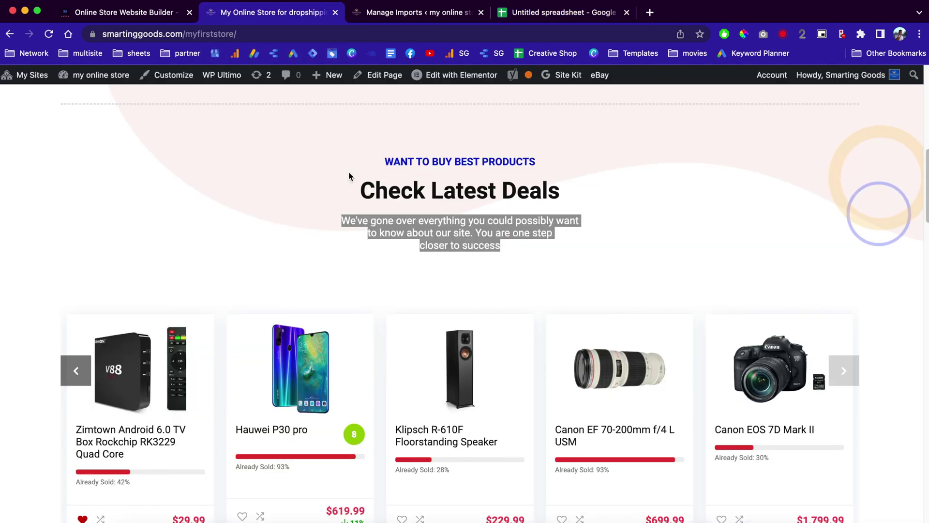
scroll(216, 191, up, 5)
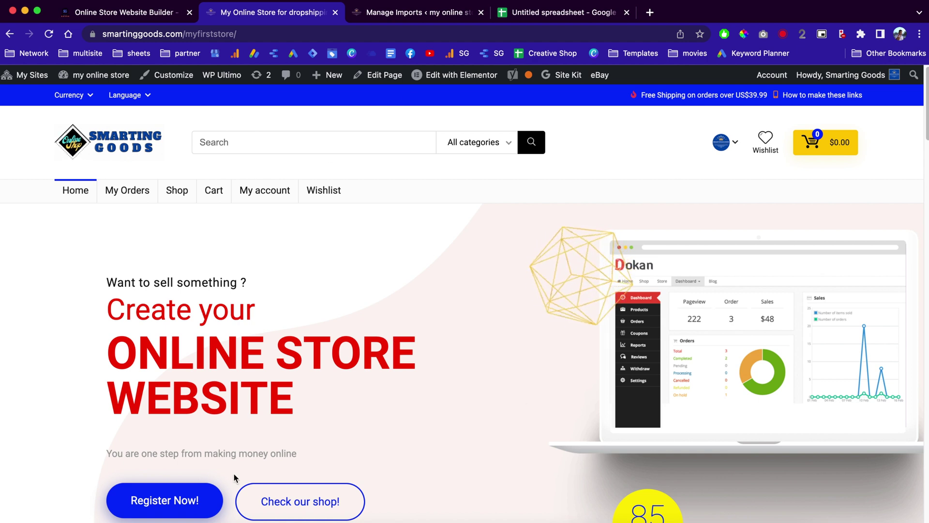
mouse_move(97, 76)
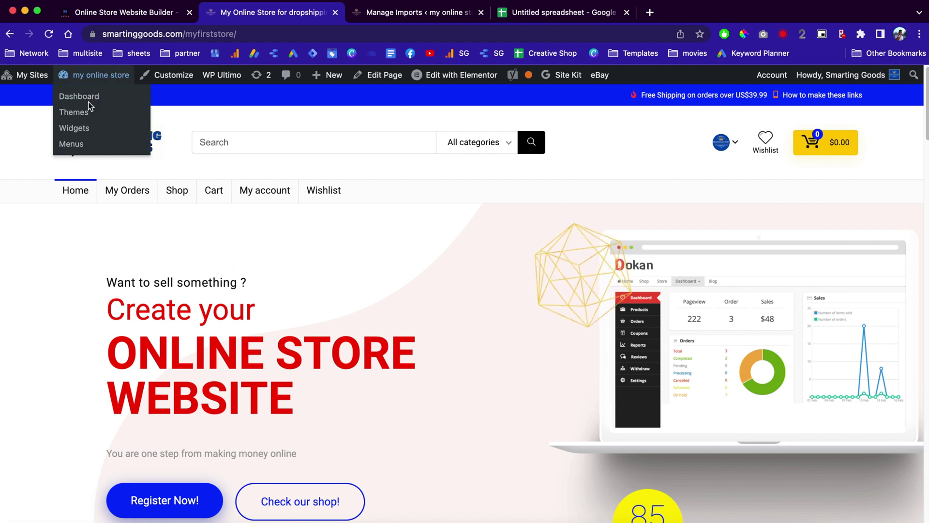
click(86, 101)
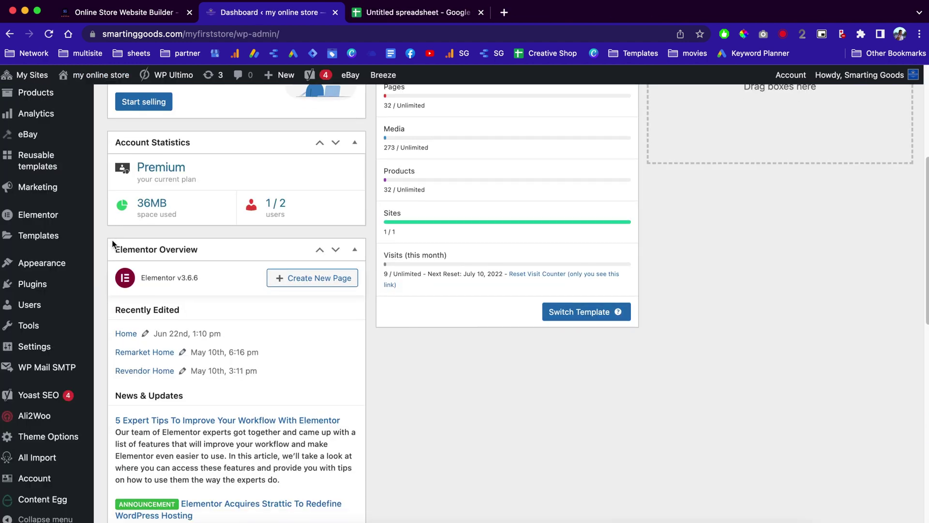
Open the Manage Imports page of the All Import plugin in the store's admin area.
scroll(112, 239, down, 1)
mouse_move(34, 459)
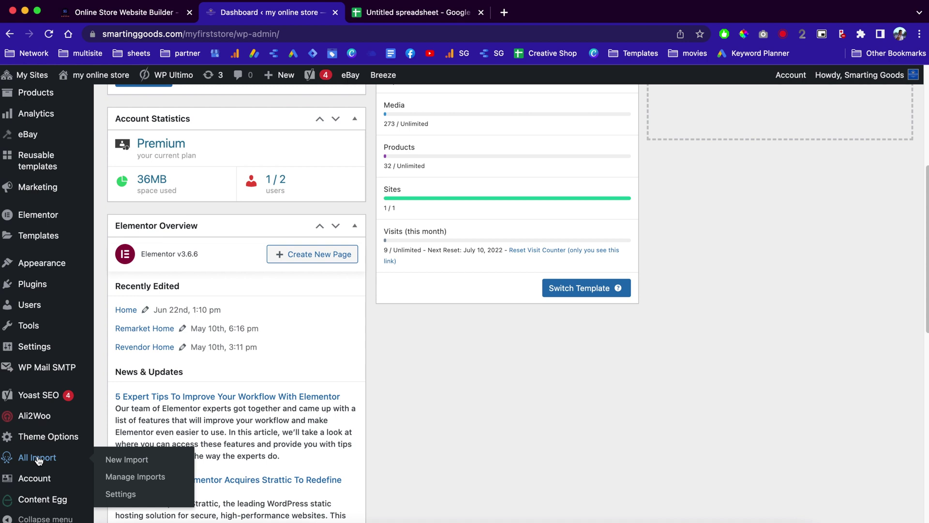
mouse_move(41, 282)
click(129, 478)
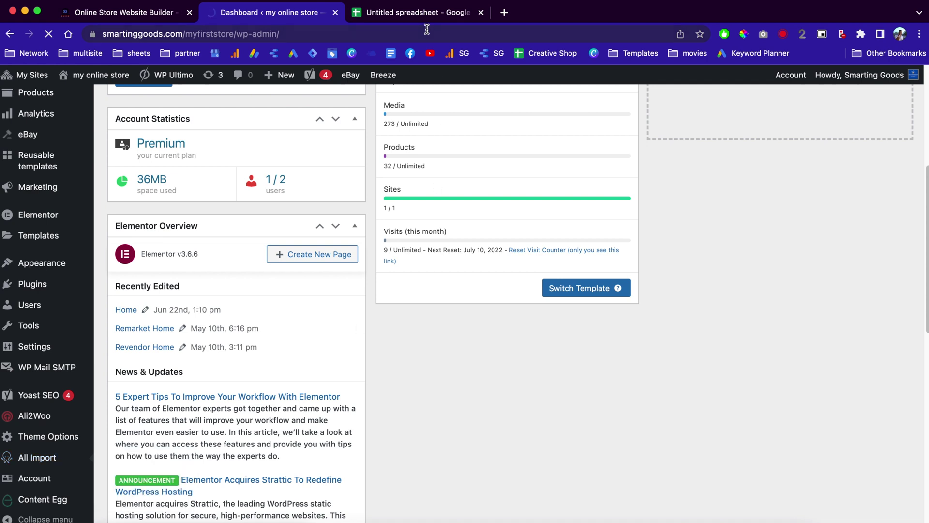
Review the product spreadsheet's title, category, sub category and description headers and the ebike's image link.
click(422, 14)
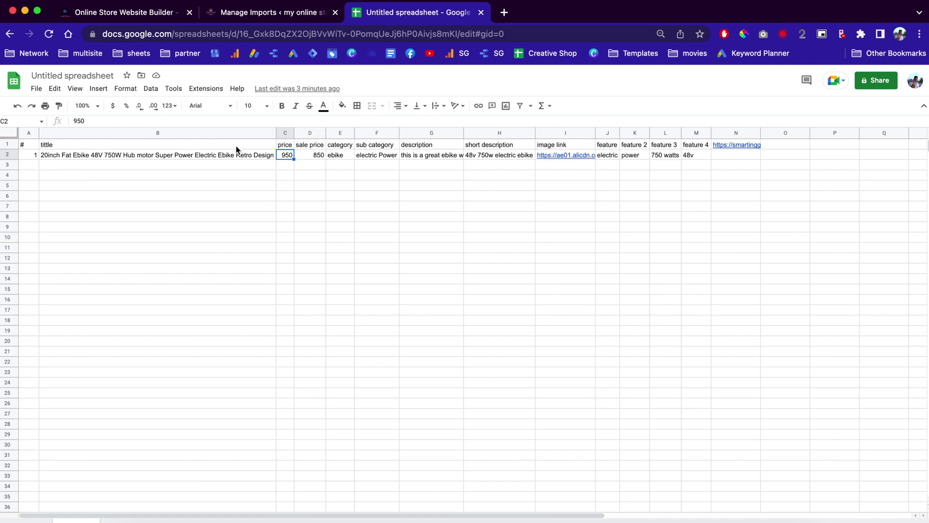
click(57, 148)
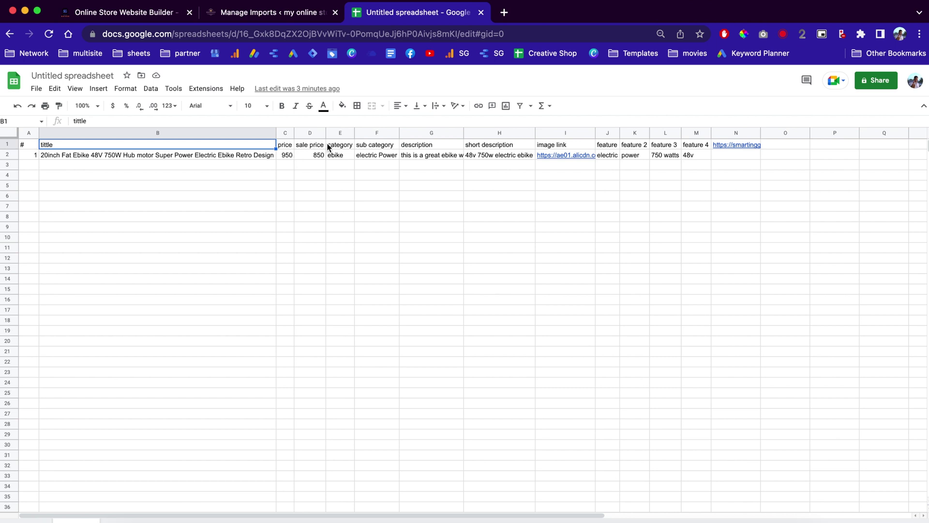
click(339, 148)
click(385, 148)
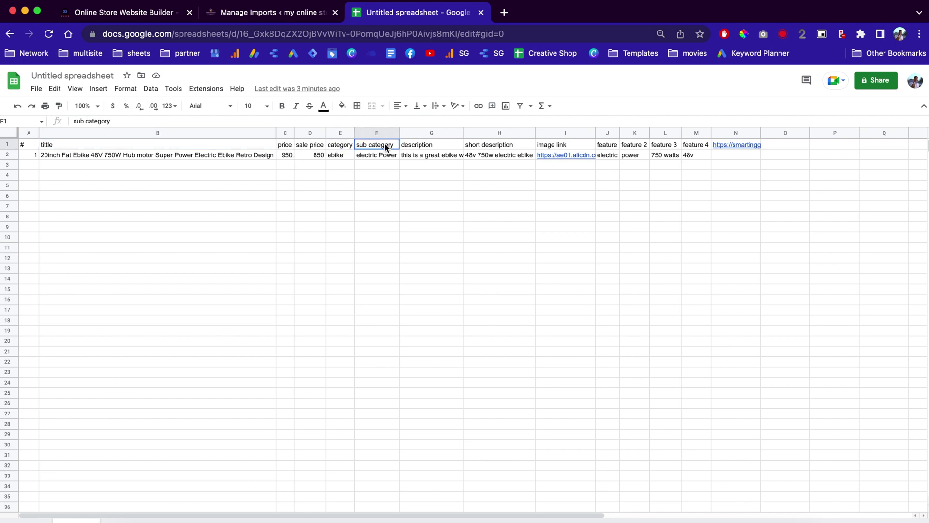
click(433, 146)
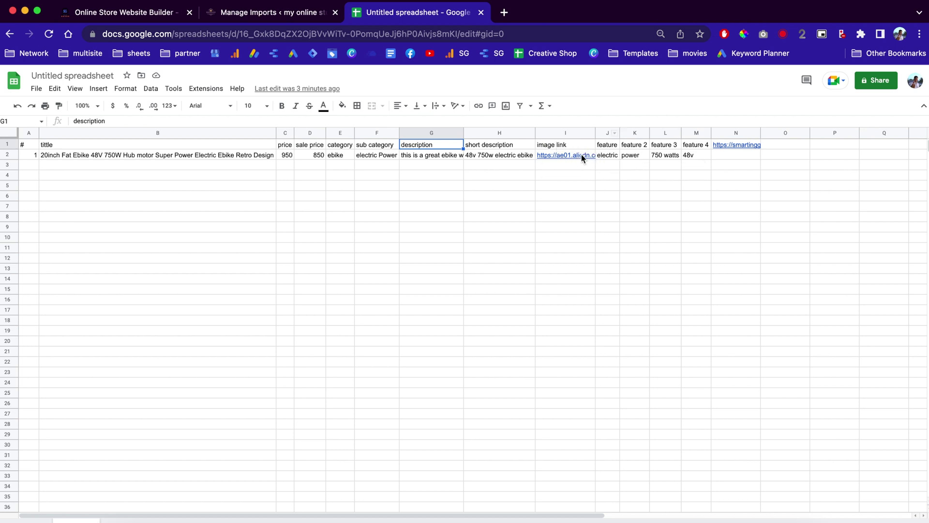
mouse_move(572, 155)
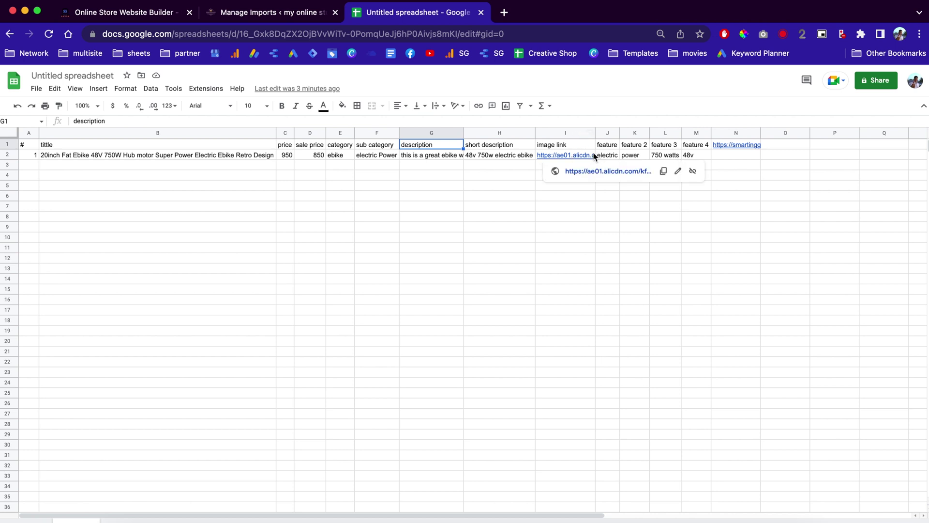
click(561, 153)
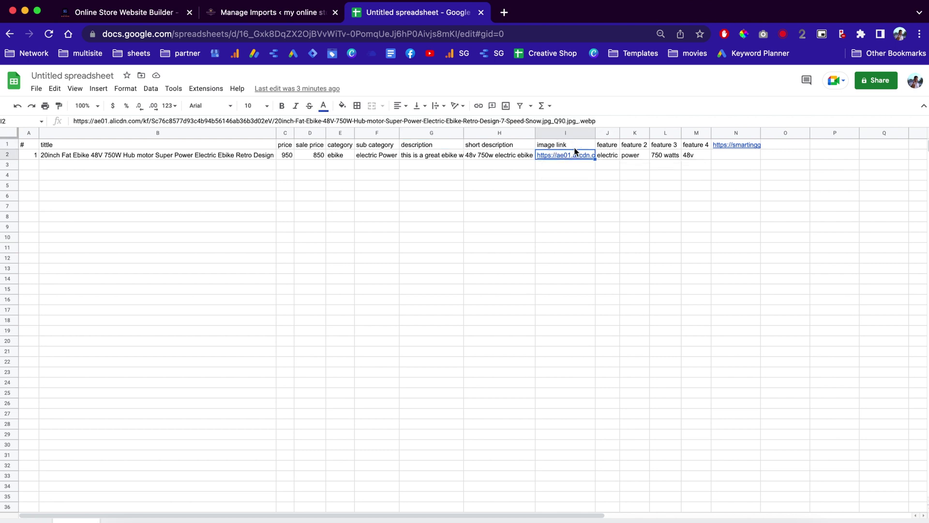
Insert one empty column between the image link and feature columns of the product sheet.
click(603, 132)
right_click(604, 132)
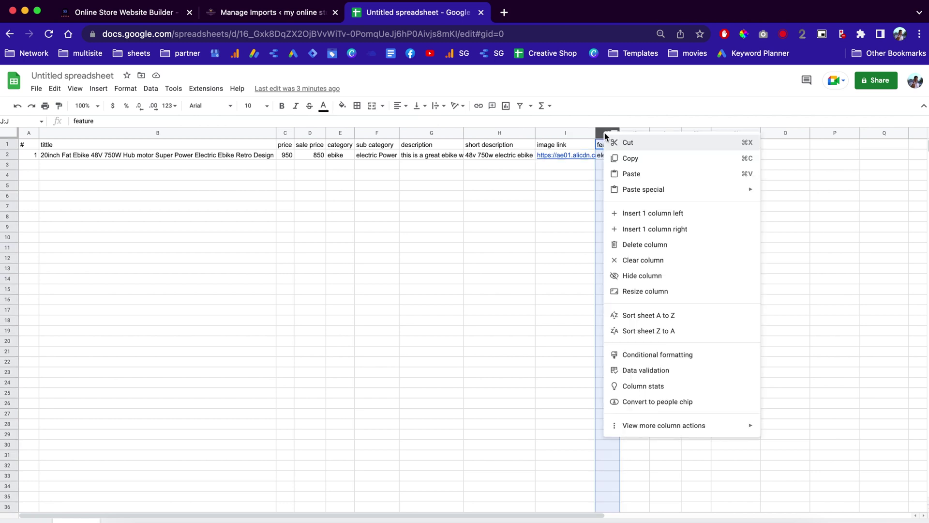
click(635, 215)
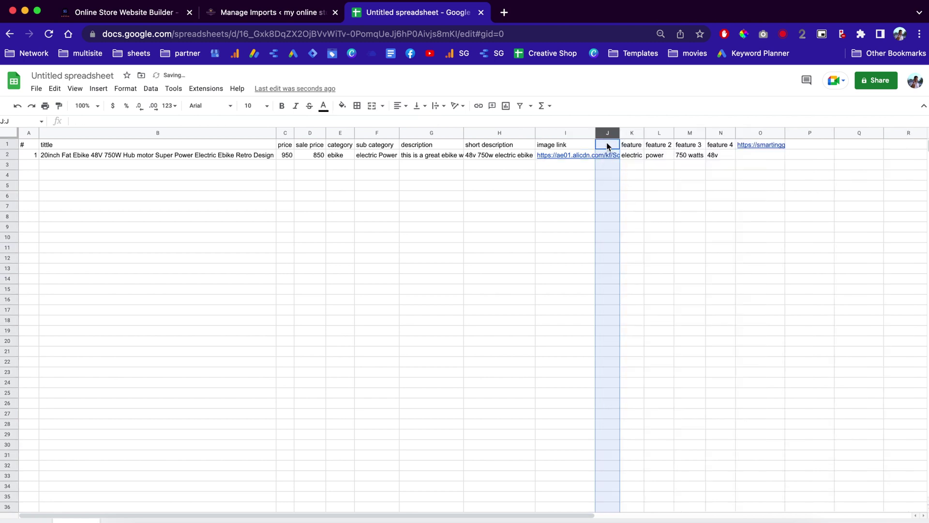
click(609, 157)
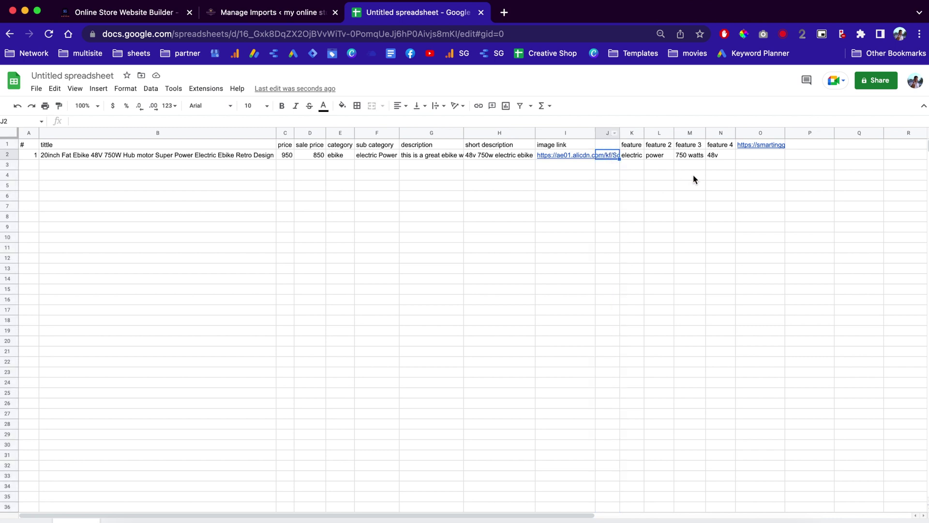
Review the four feature columns and delete the empty column between image link and feature.
drag(632, 133, 707, 133)
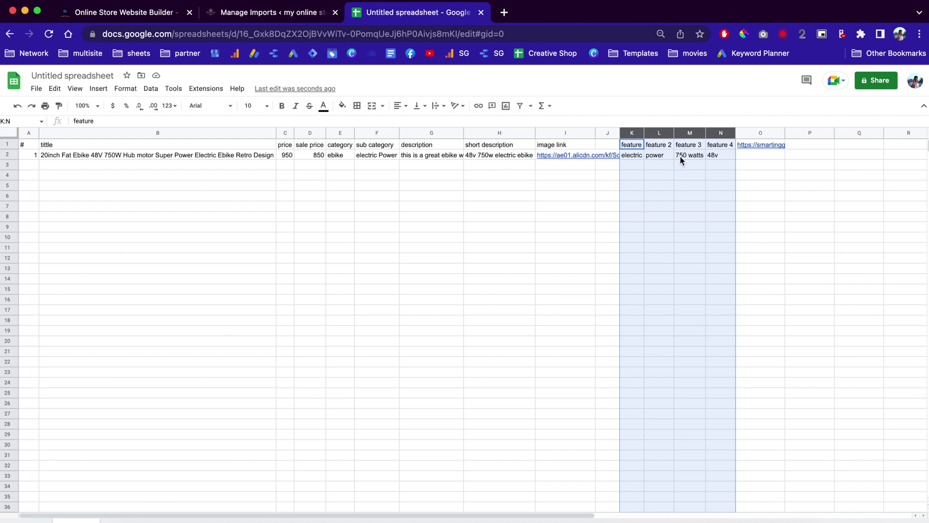
click(609, 132)
right_click(608, 133)
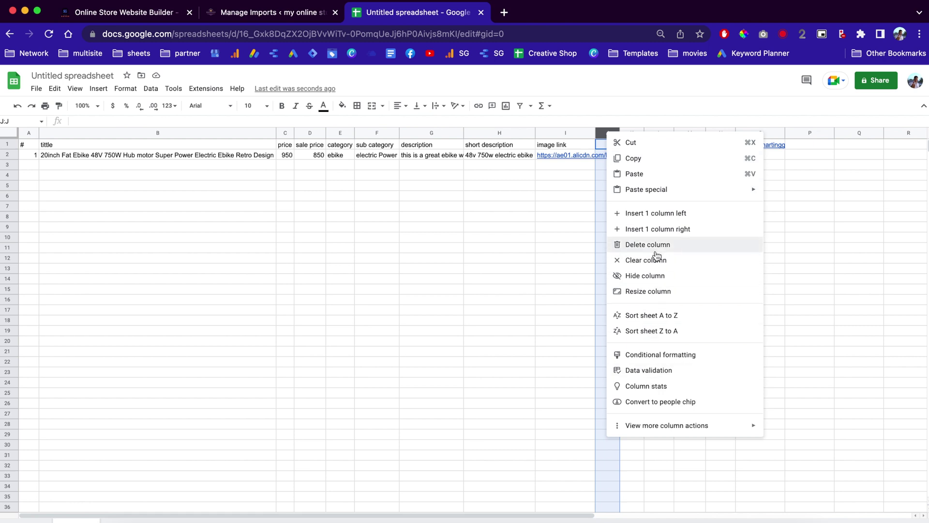
click(657, 249)
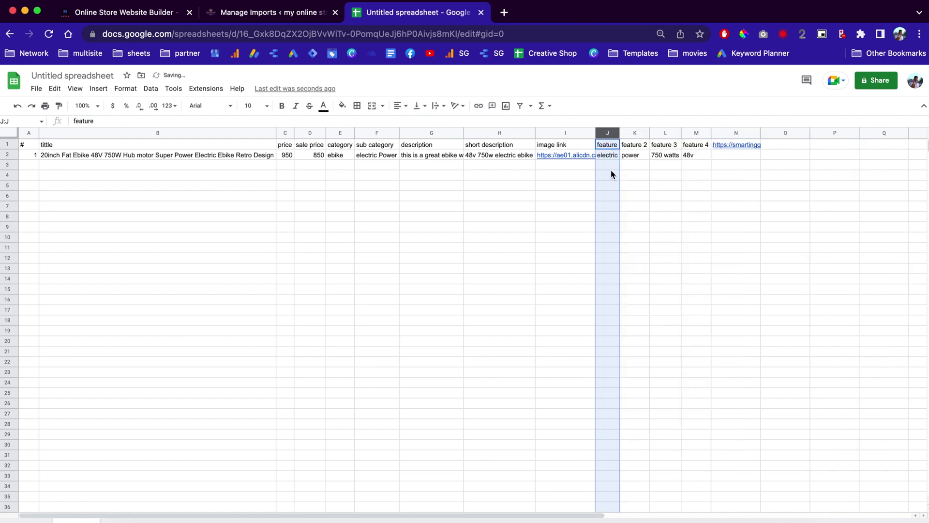
Set the spreadsheet's publish-to-web link to cover only Sheet1 in comma-separated values (.csv) format.
click(37, 90)
mouse_move(59, 180)
click(241, 197)
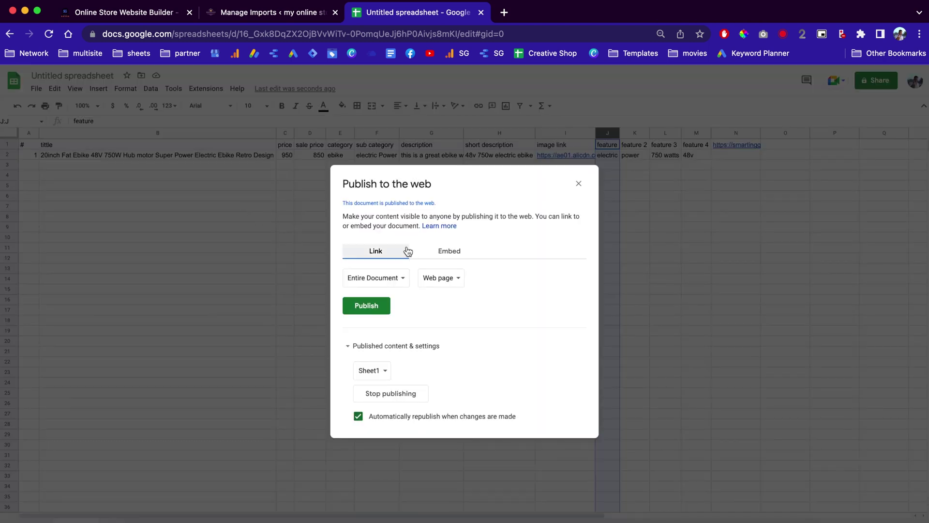
click(400, 279)
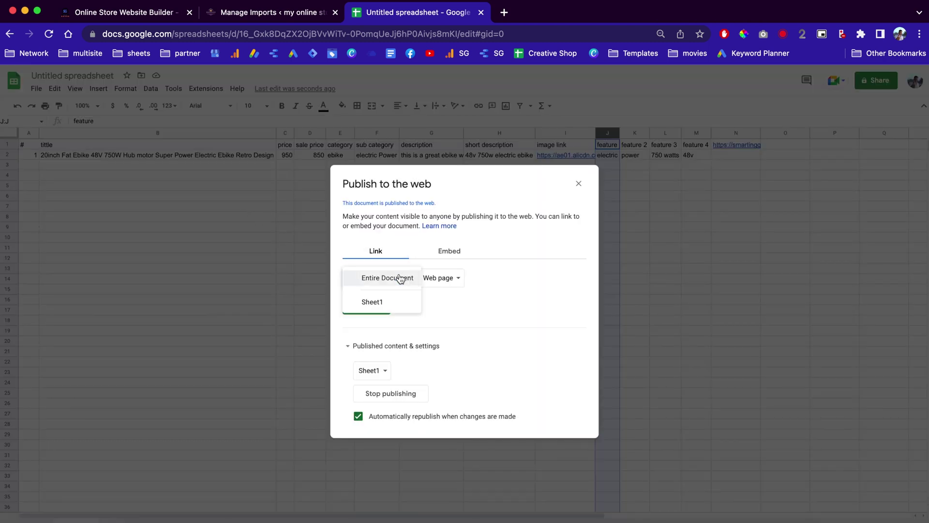
click(382, 304)
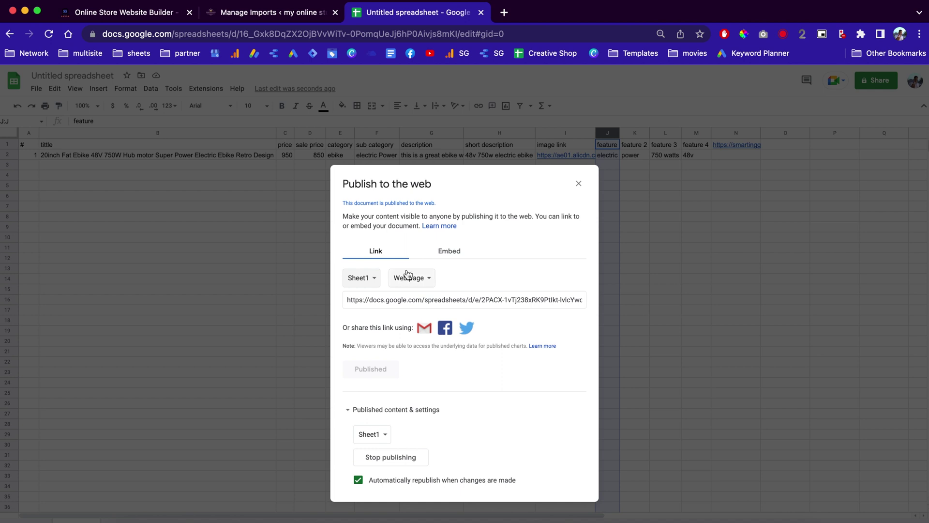
click(423, 281)
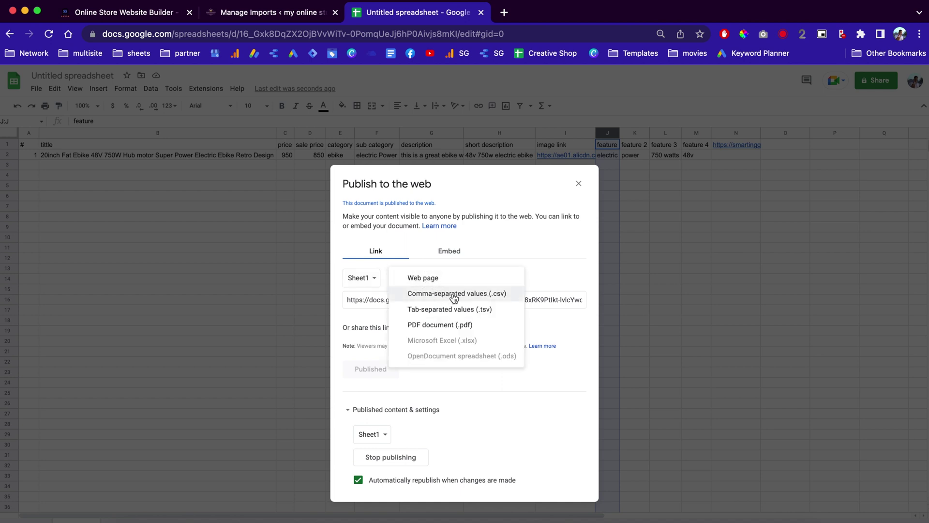
click(498, 295)
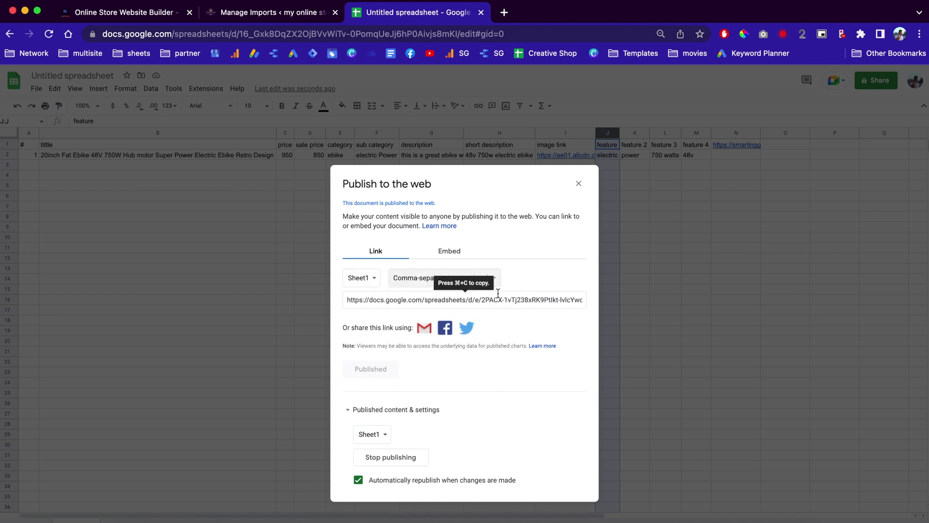
Copy the published CSV link of Sheet1 and close the publishing settings.
click(483, 299)
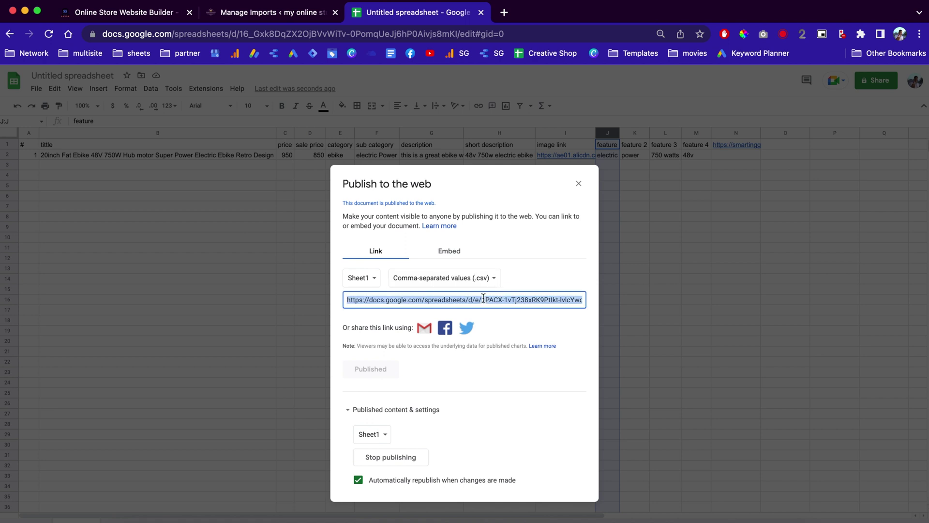
right_click(400, 301)
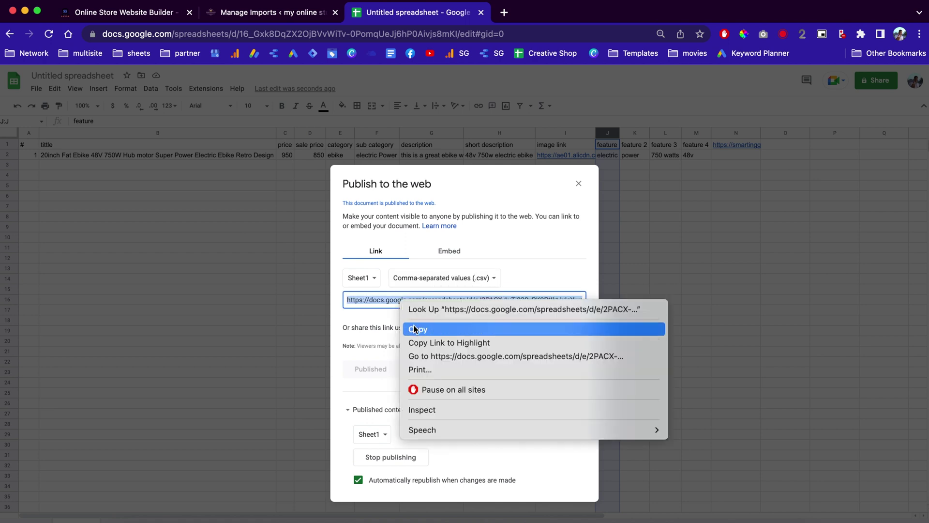
click(415, 328)
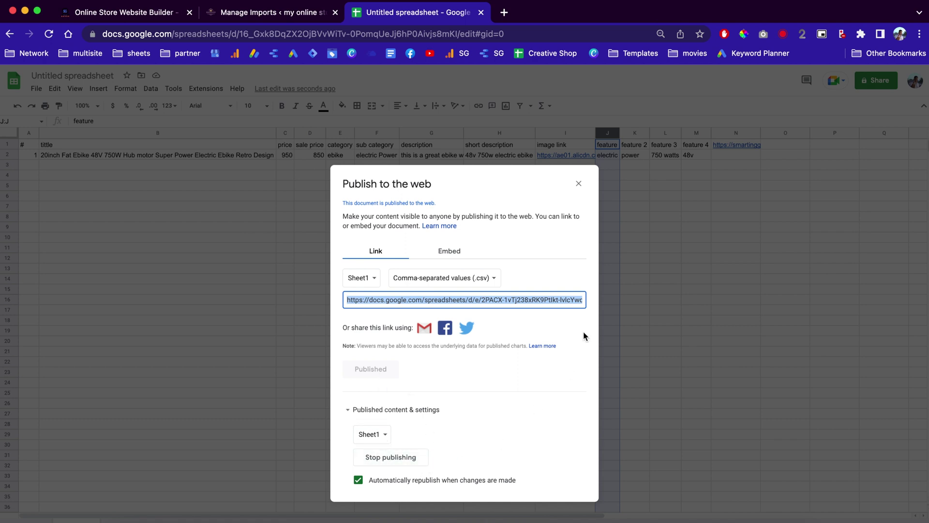
click(579, 184)
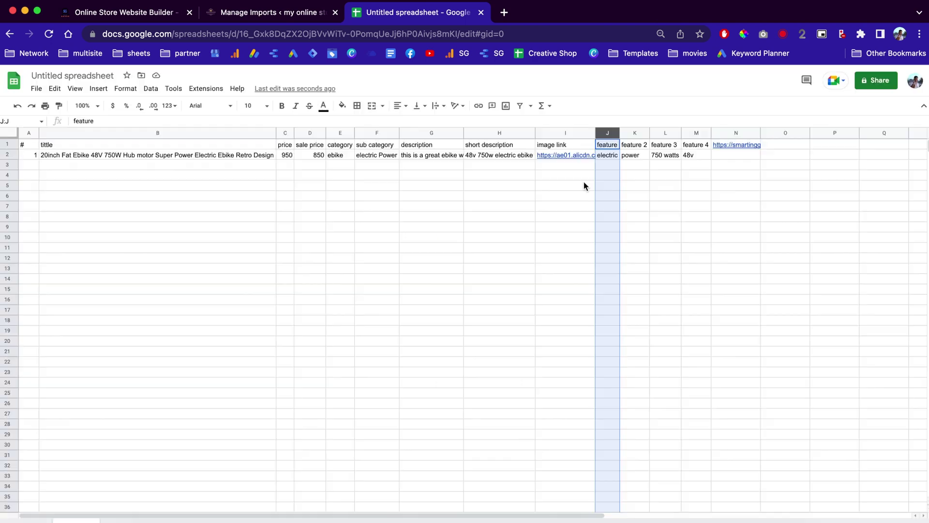
Switch to the store's WordPress admin and start a new import in the All Import plugin.
click(271, 14)
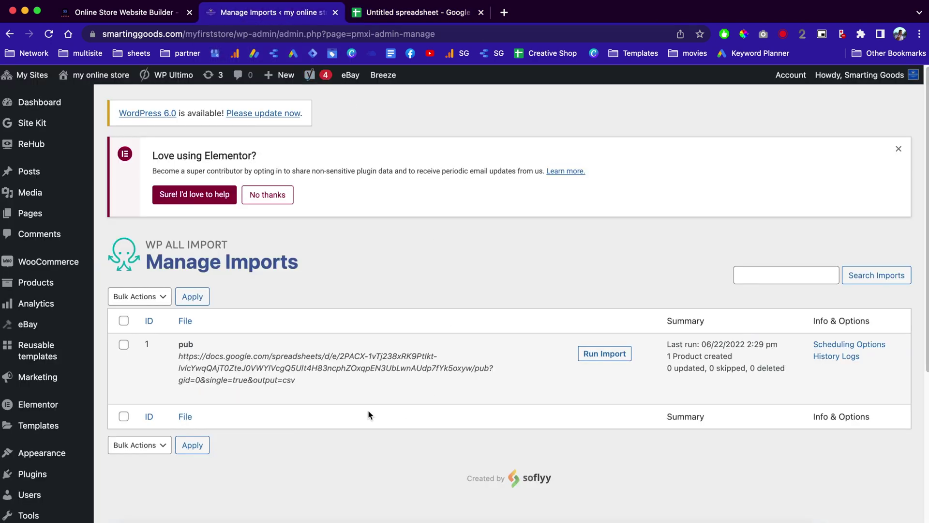
mouse_move(192, 396)
scroll(189, 392, down, 2)
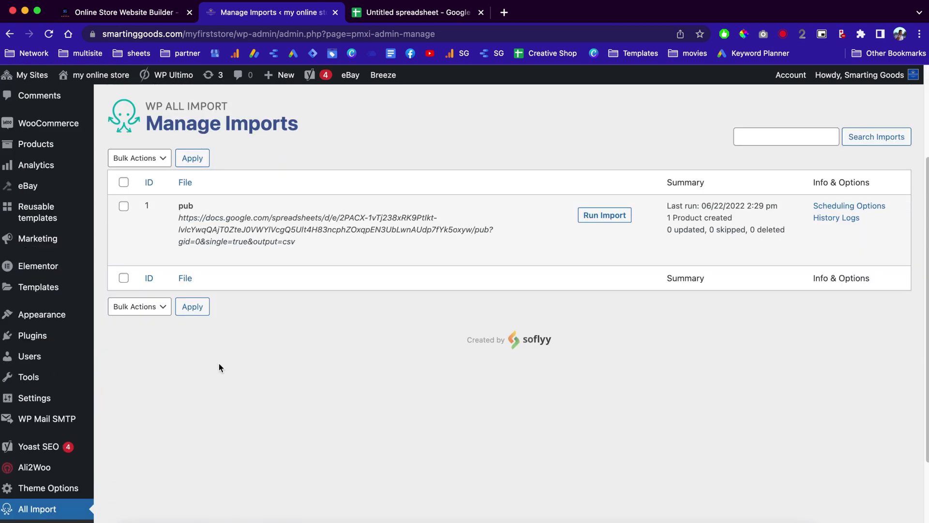
scroll(315, 271, up, 1)
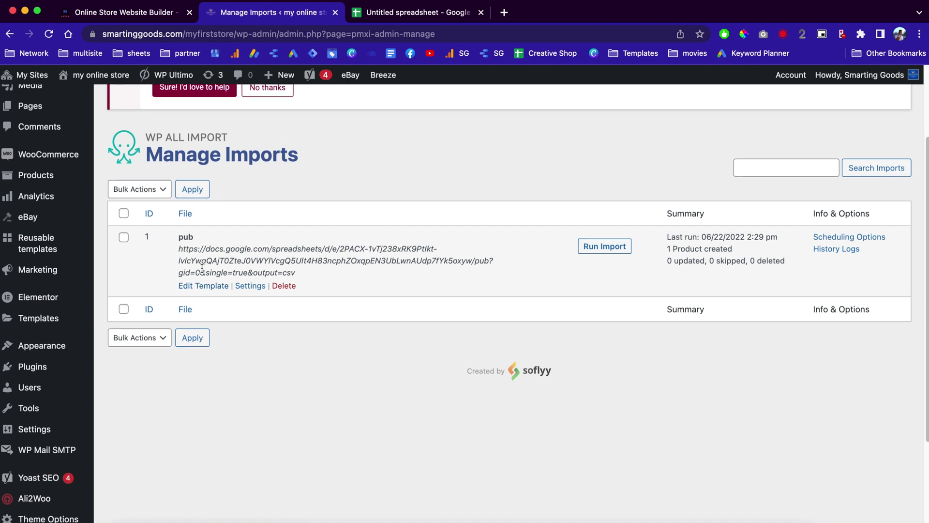
scroll(234, 342, up, 2)
scroll(206, 372, down, 2)
scroll(206, 372, down, 3)
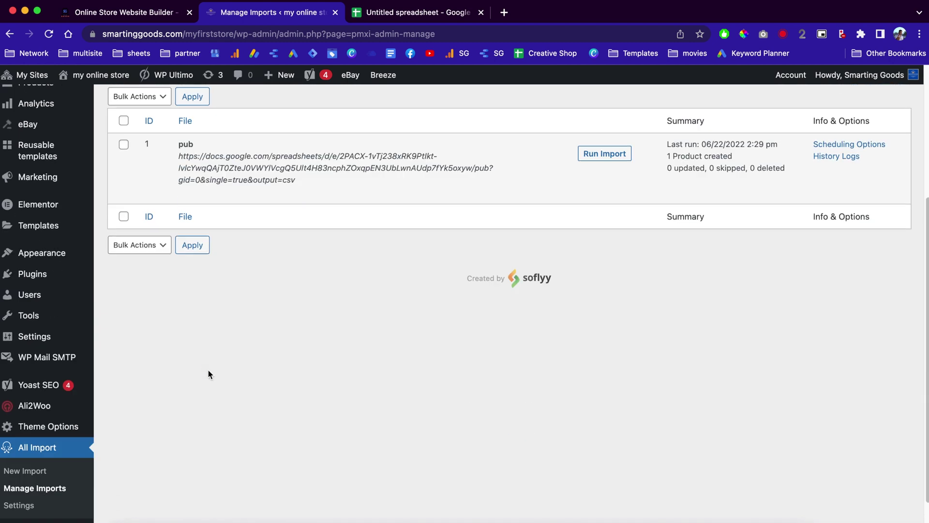
click(29, 475)
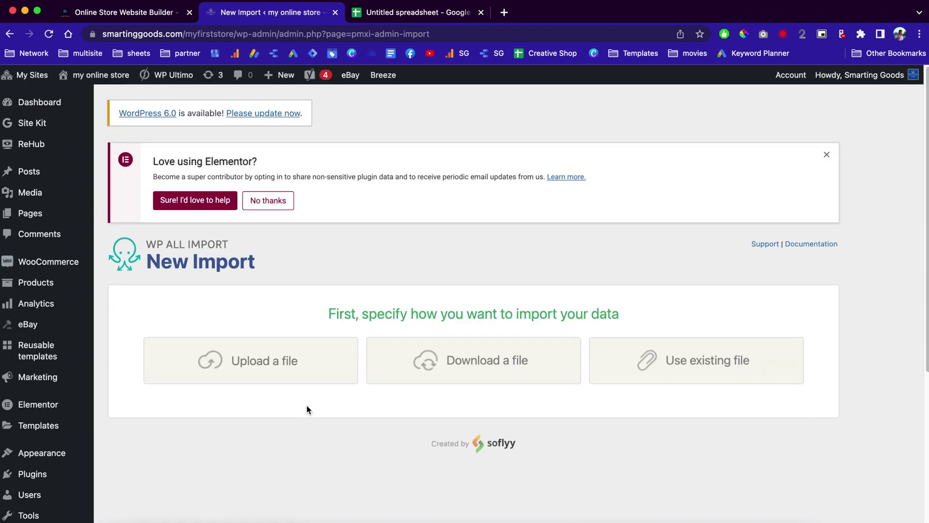
Choose to download the import file from a URL, paste the published CSV link and download the file.
click(476, 375)
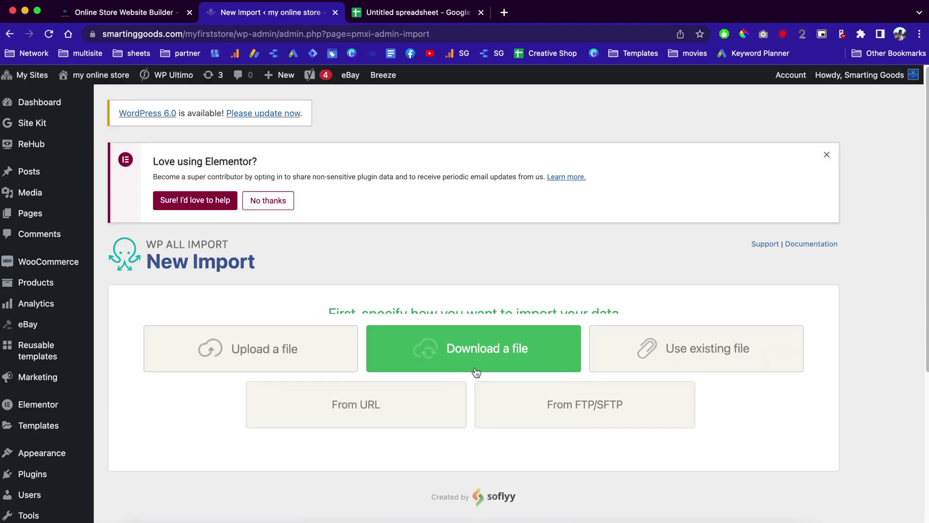
scroll(484, 375, down, 1)
click(383, 374)
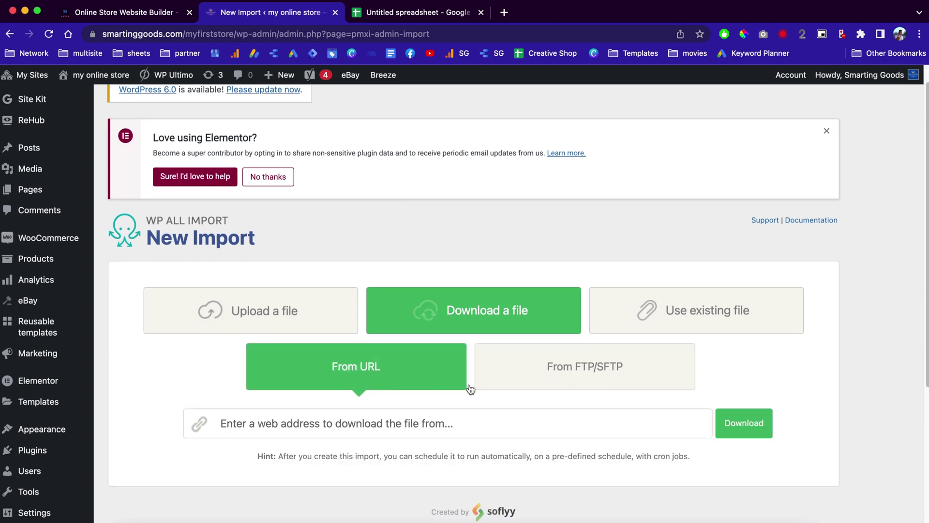
scroll(561, 399, down, 1)
click(469, 398)
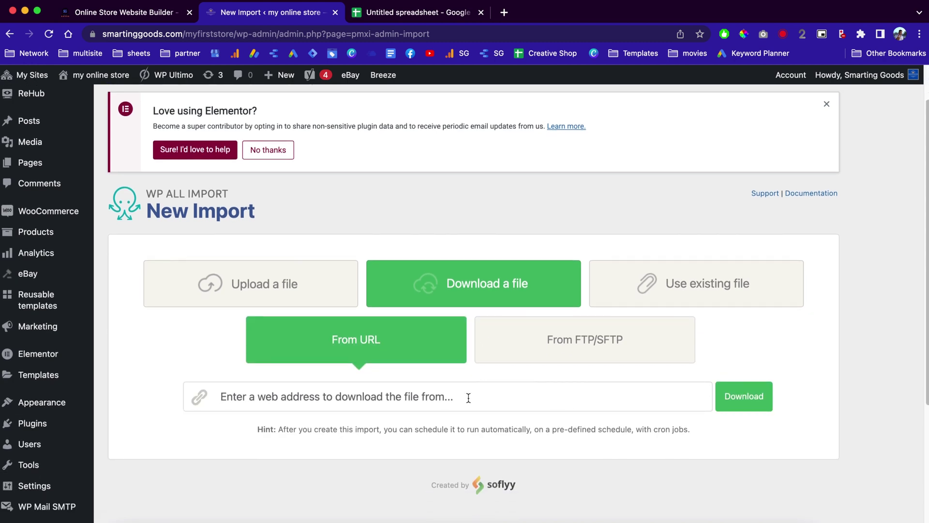
right_click(470, 398)
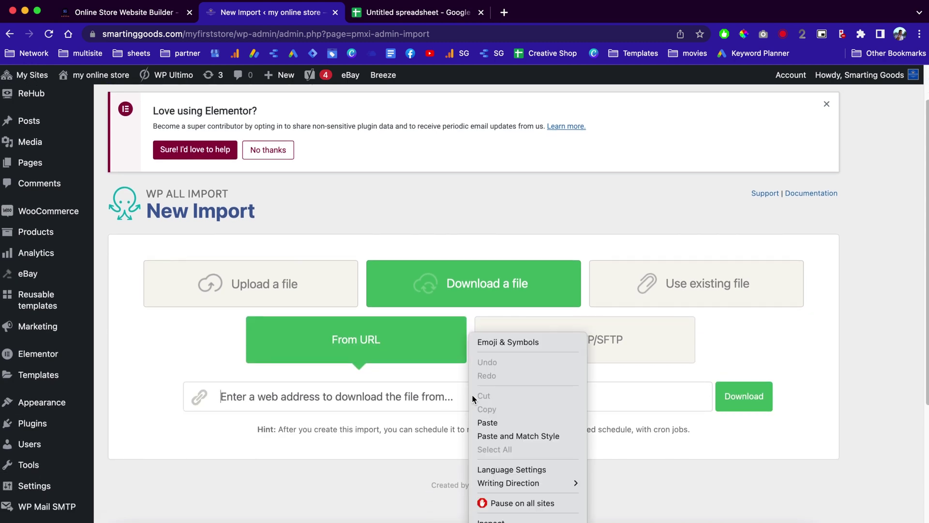
click(514, 423)
click(740, 404)
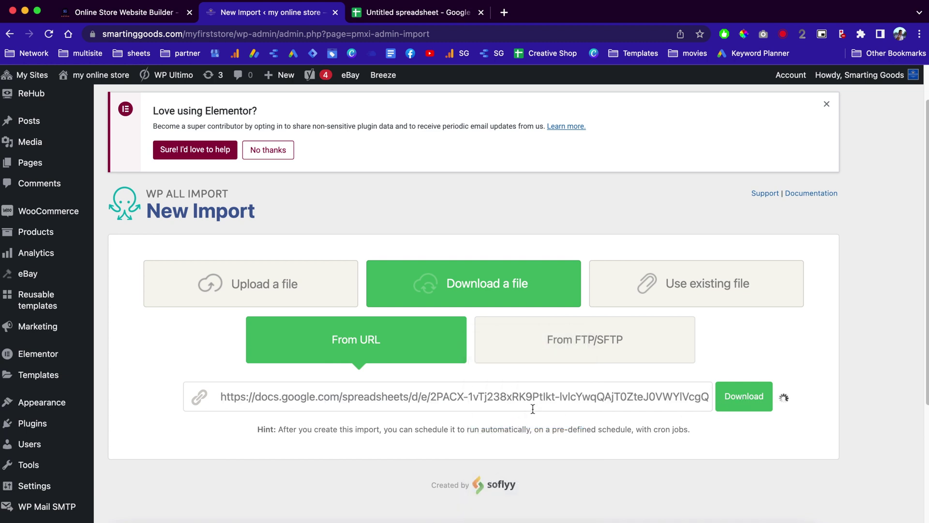
Set the import to create new WooCommerce Products for each record and continue to step 2.
scroll(571, 334, down, 1)
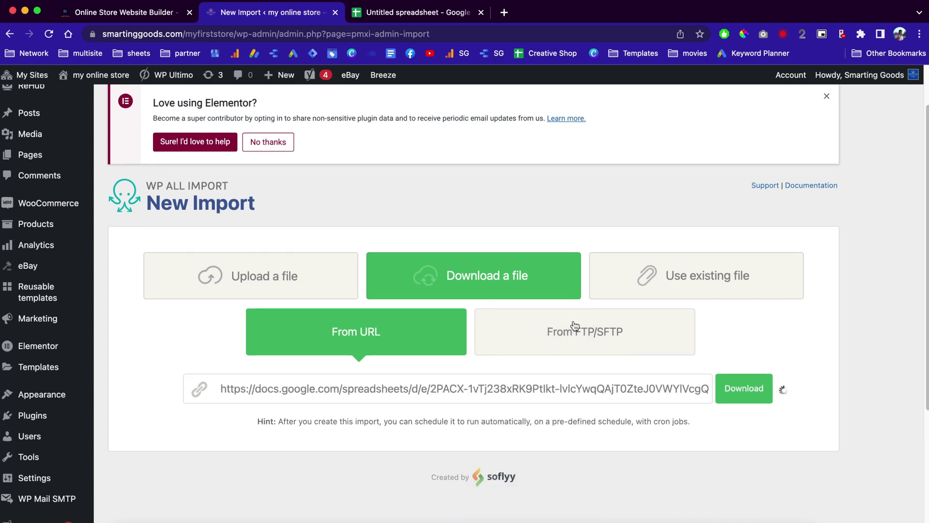
scroll(576, 323, down, 5)
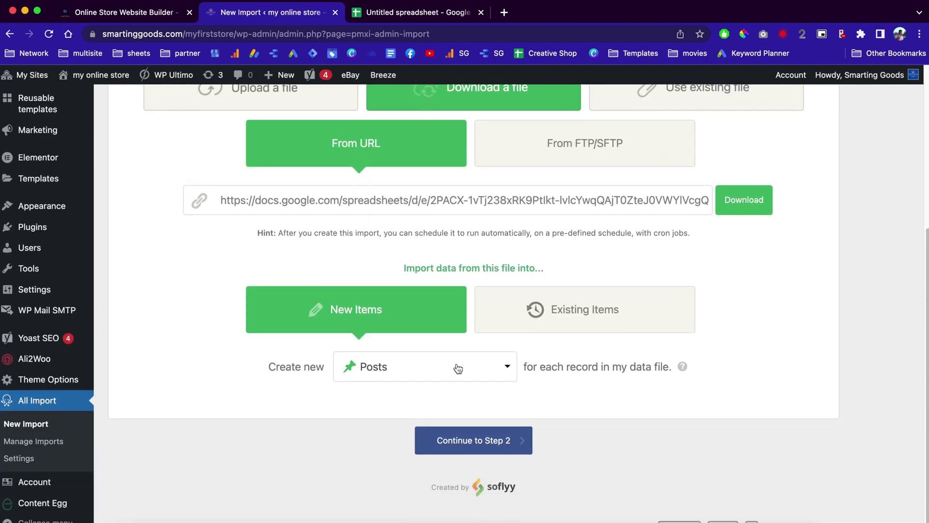
click(458, 369)
scroll(473, 400, down, 4)
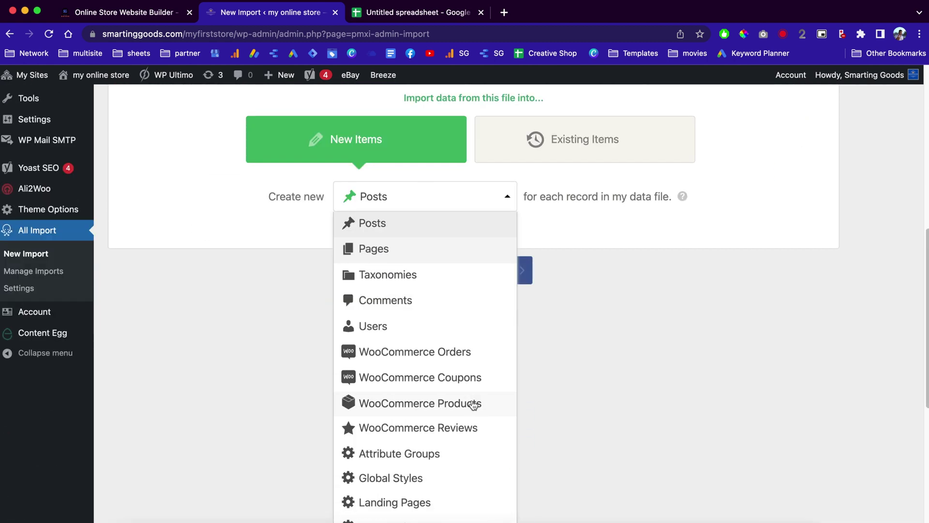
click(469, 406)
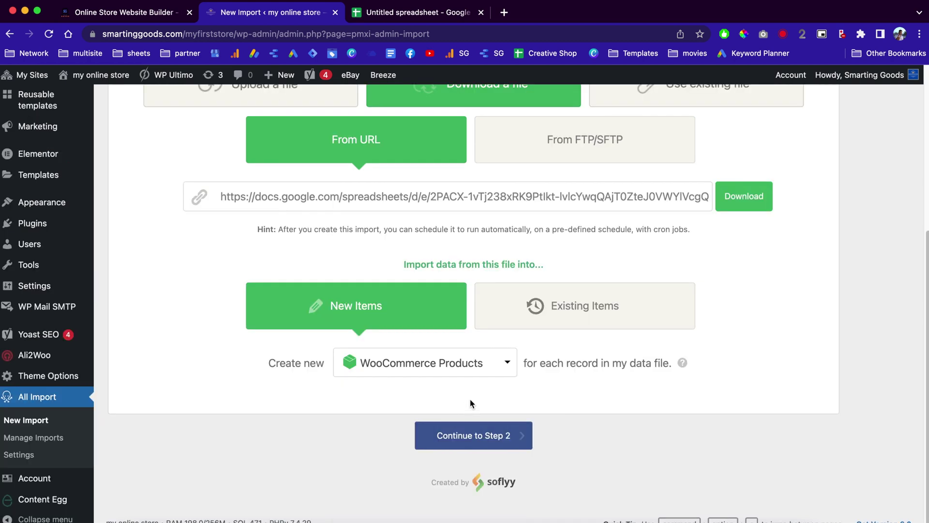
click(501, 437)
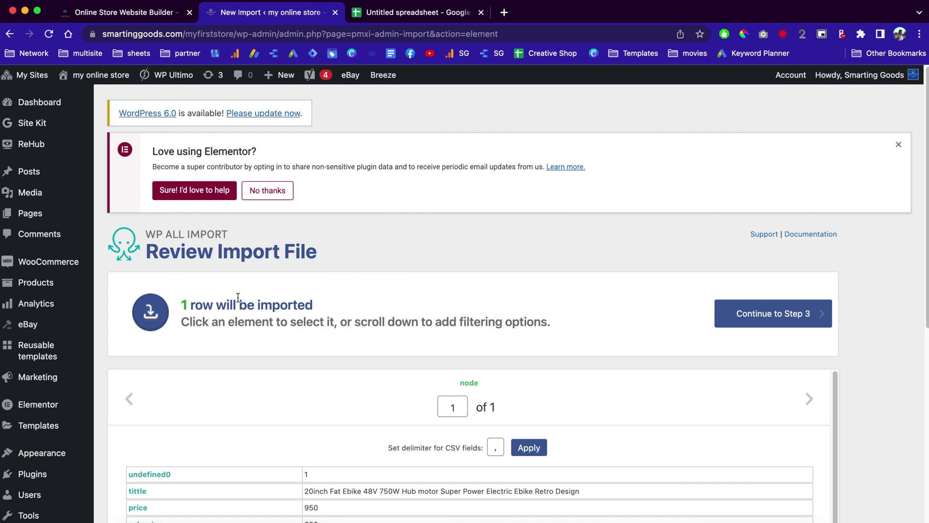
Review the fields and values of the ebike record in the import file and continue to step 3.
scroll(358, 272, down, 5)
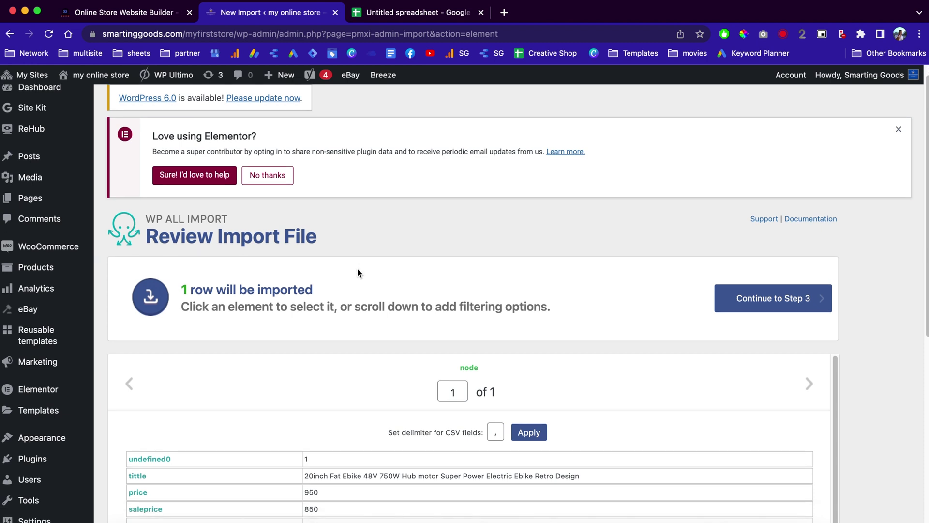
scroll(350, 277, down, 1)
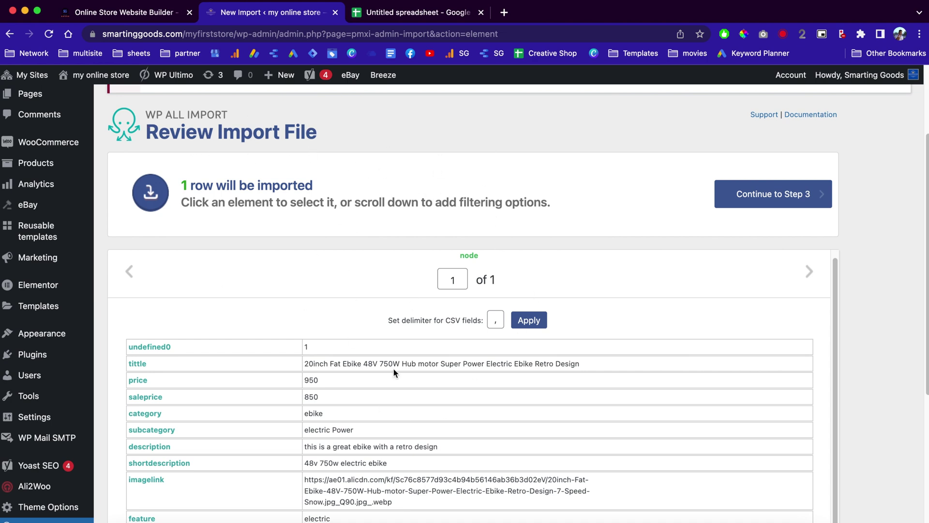
scroll(430, 315, down, 1)
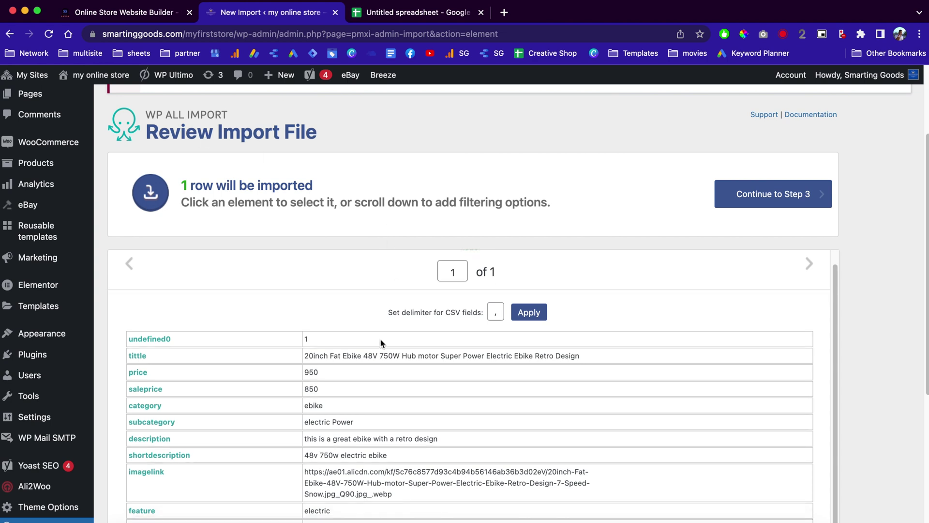
scroll(395, 276, down, 4)
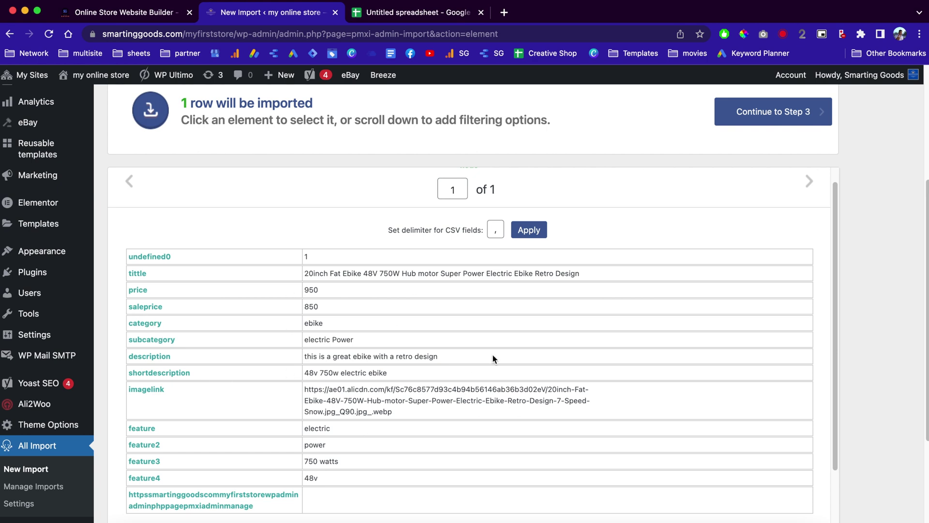
scroll(501, 342, down, 3)
click(825, 116)
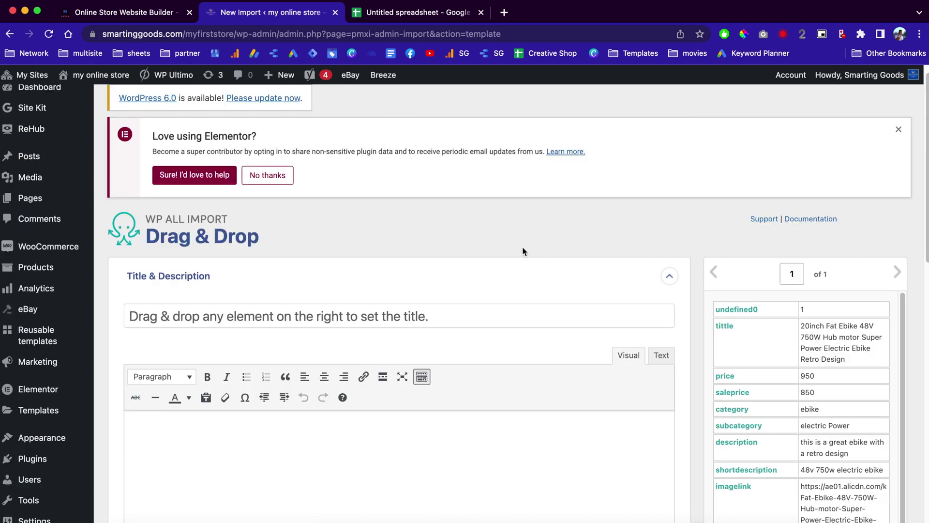
Map the tittle, description and shortdescription fields to the product's title, description and short description.
scroll(600, 254, down, 2)
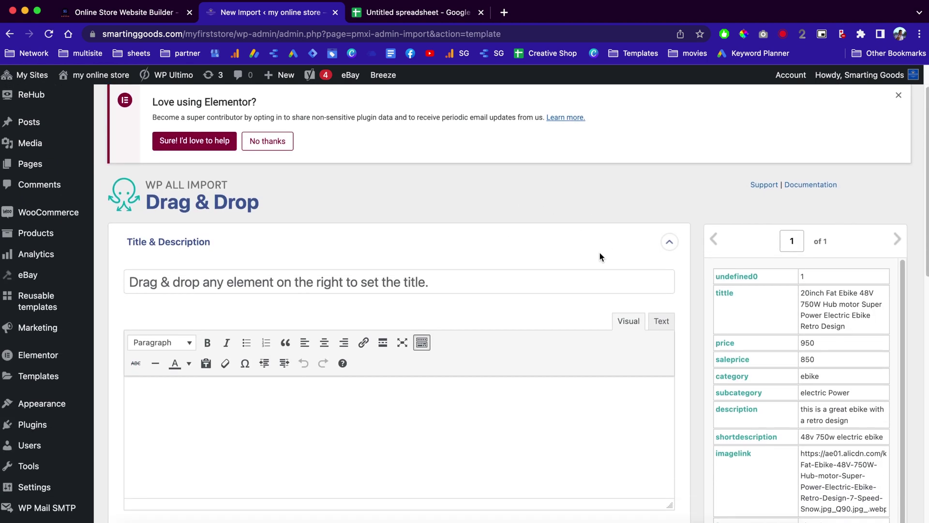
scroll(701, 270, down, 2)
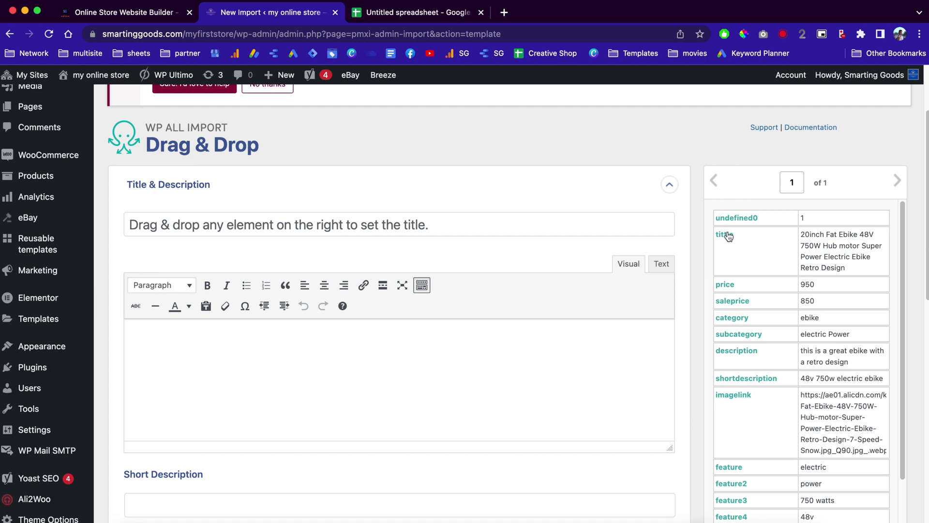
drag(728, 236, 476, 222)
scroll(550, 358, down, 1)
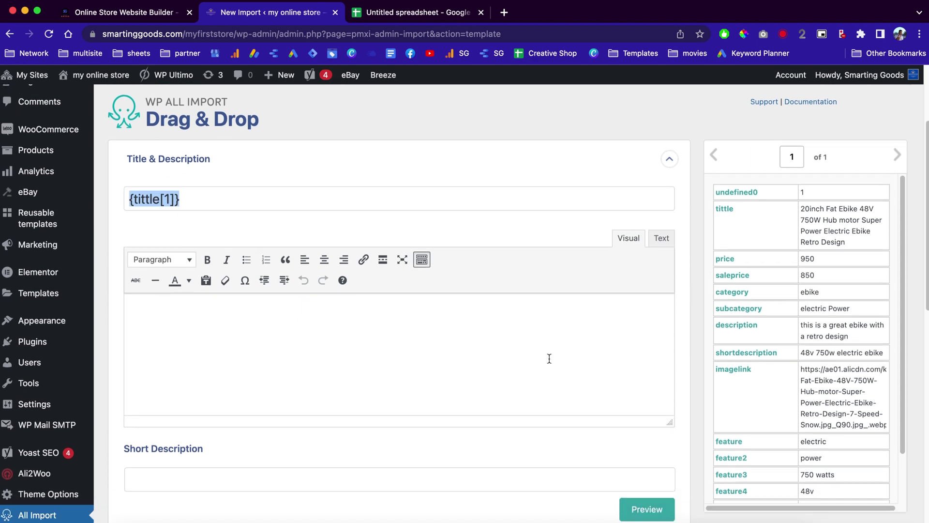
drag(738, 325, 289, 351)
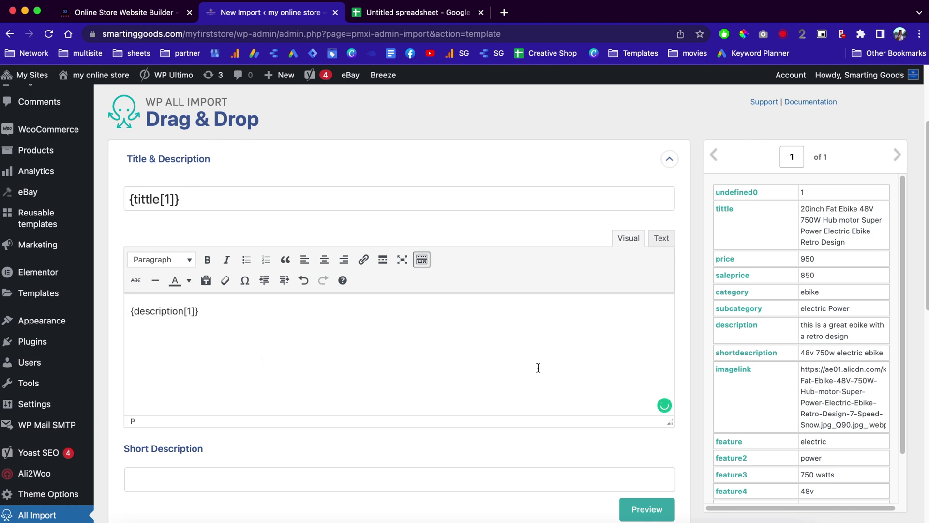
scroll(538, 368, down, 3)
drag(745, 308, 387, 405)
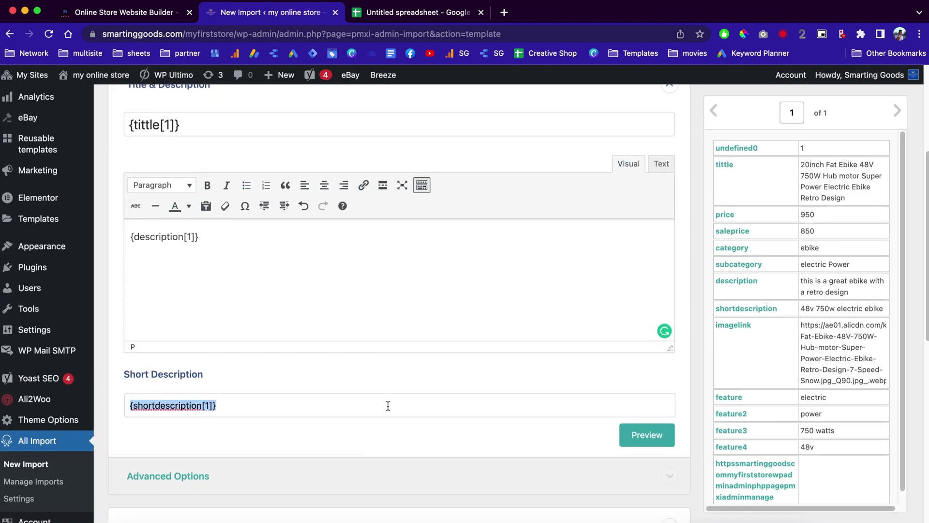
scroll(388, 406, down, 5)
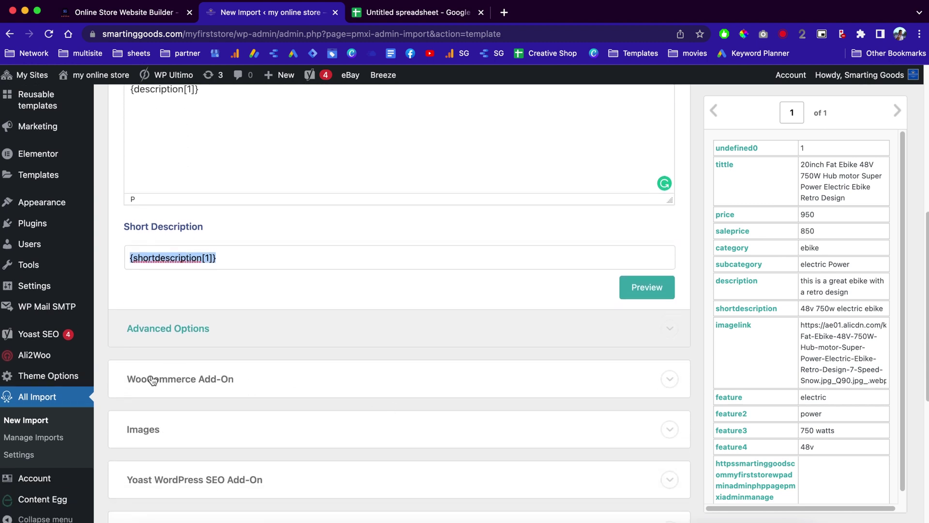
Map the price and saleprice fields to the regular price and sale price in the WooCommerce Add-On settings.
click(212, 380)
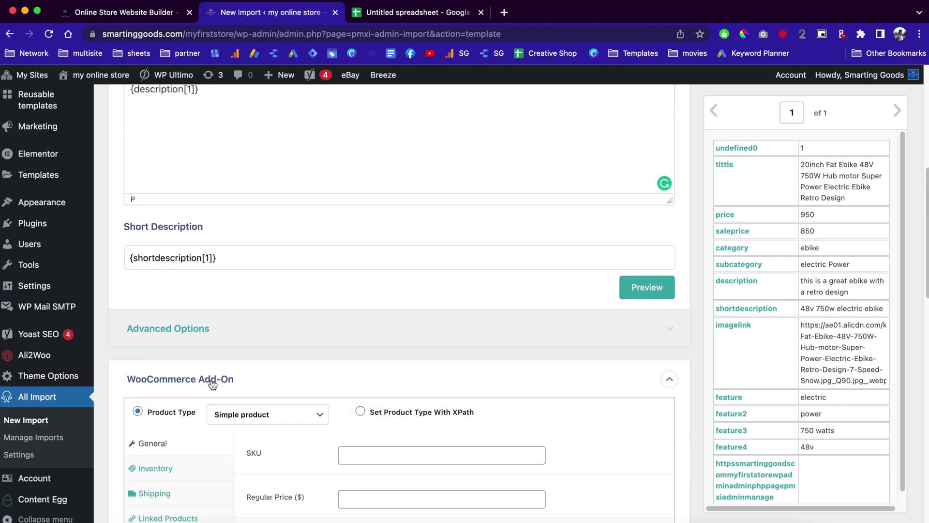
scroll(212, 383, down, 3)
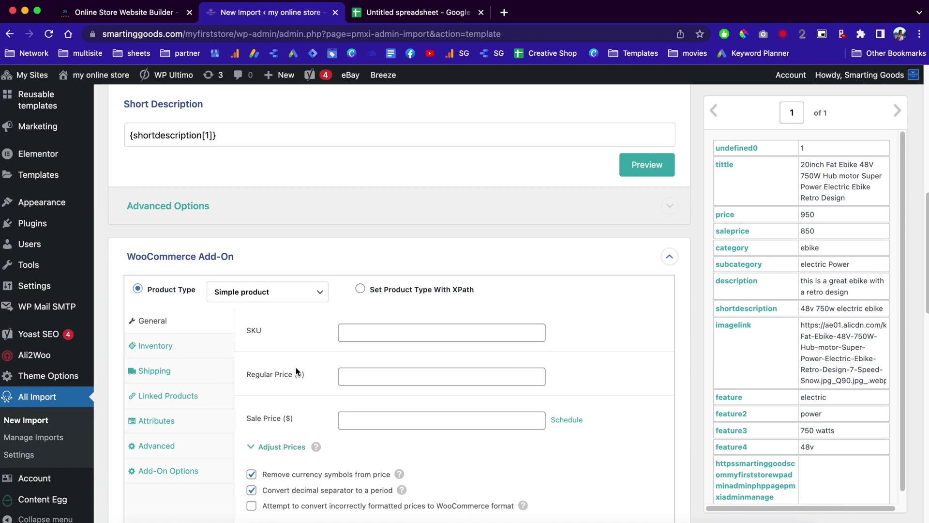
scroll(305, 370, down, 1)
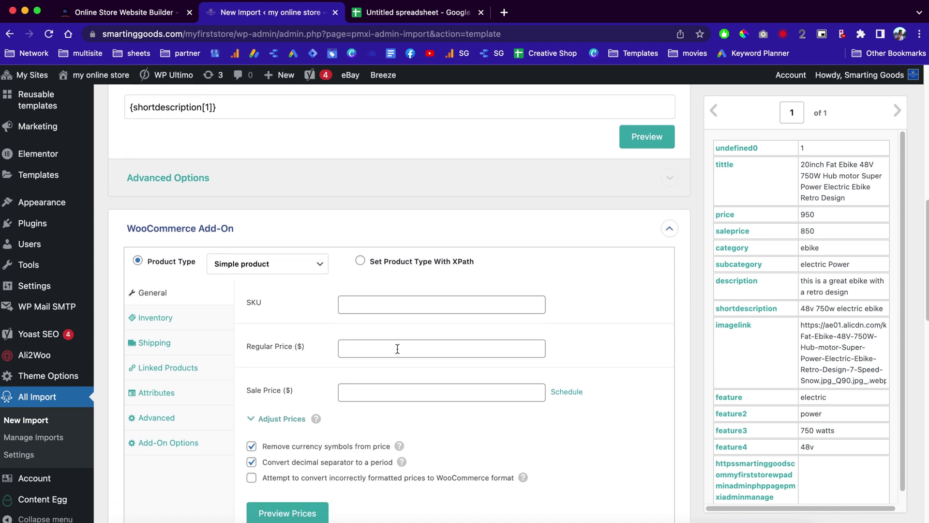
drag(734, 216, 422, 346)
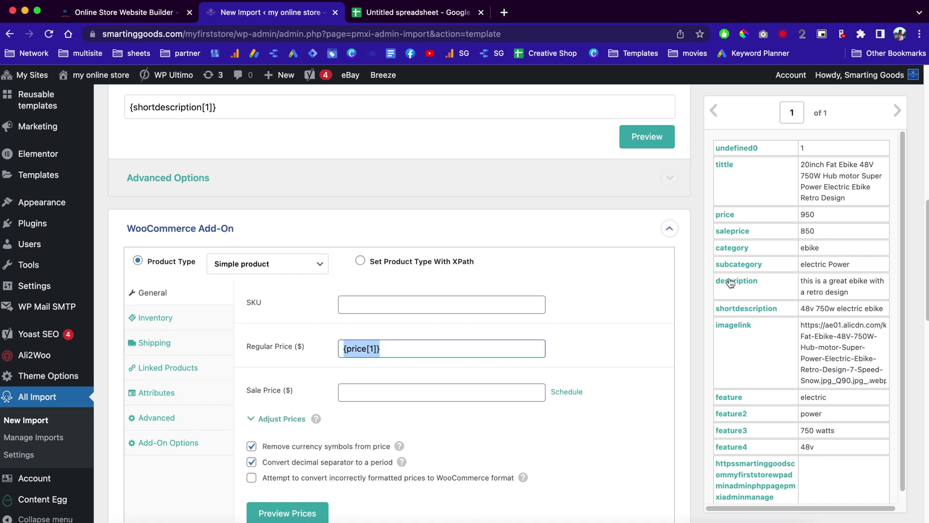
drag(733, 230, 458, 396)
scroll(458, 397, down, 2)
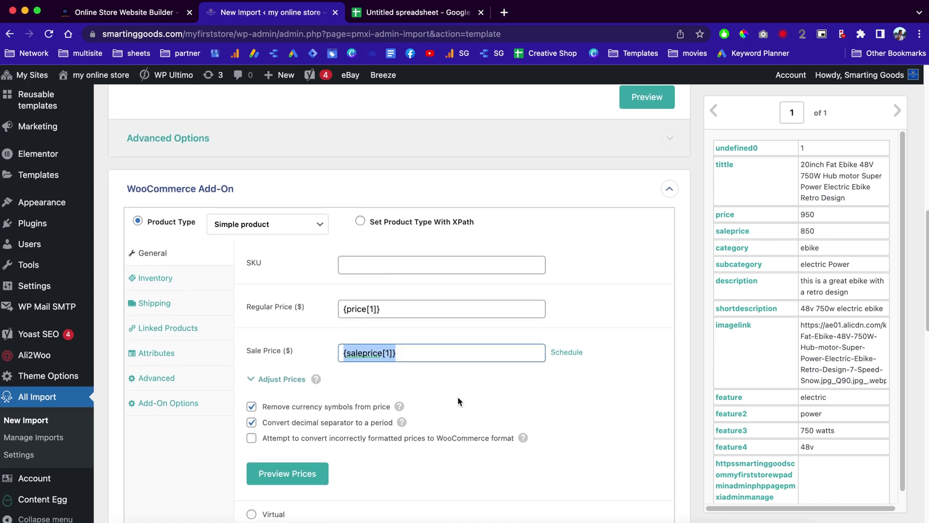
Enable stock management in the product inventory settings.
click(188, 279)
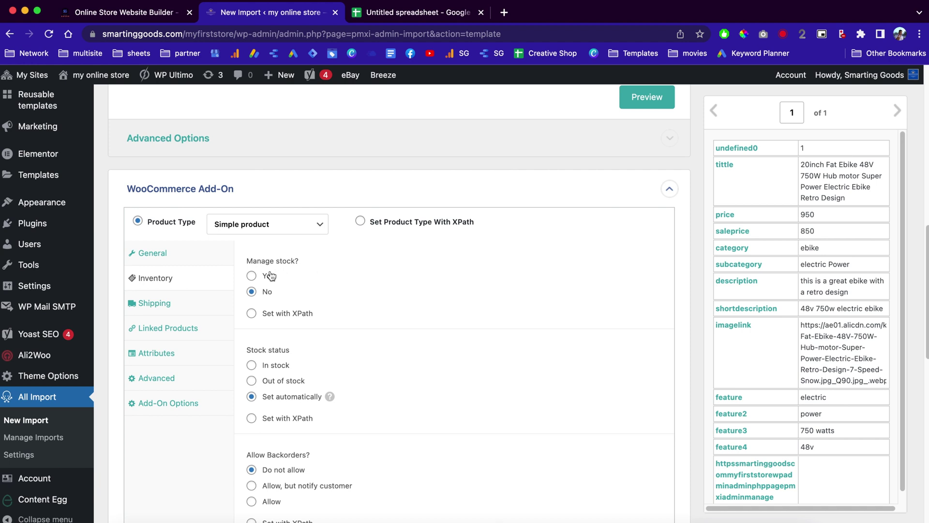
click(251, 277)
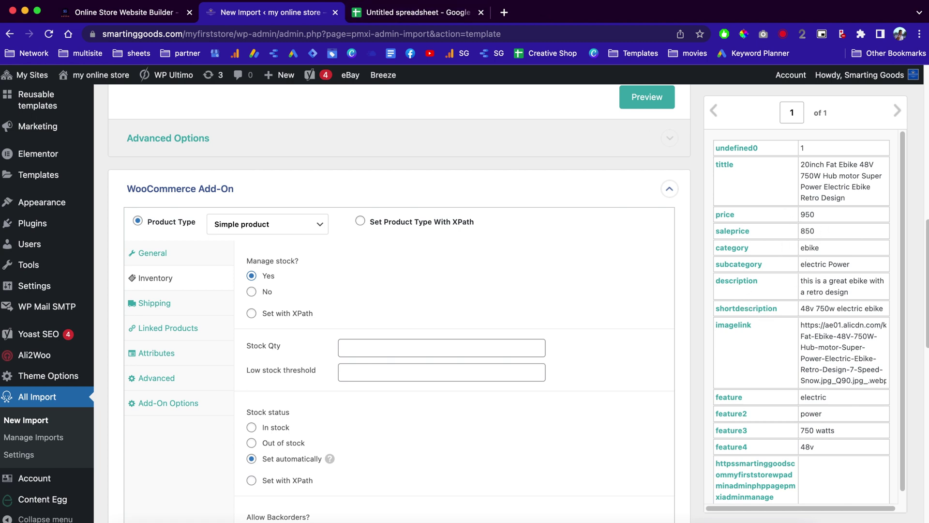
In the Google Sheets product list, insert a column before category with the header "quantiy" and the value 3 for the ebike.
click(387, 19)
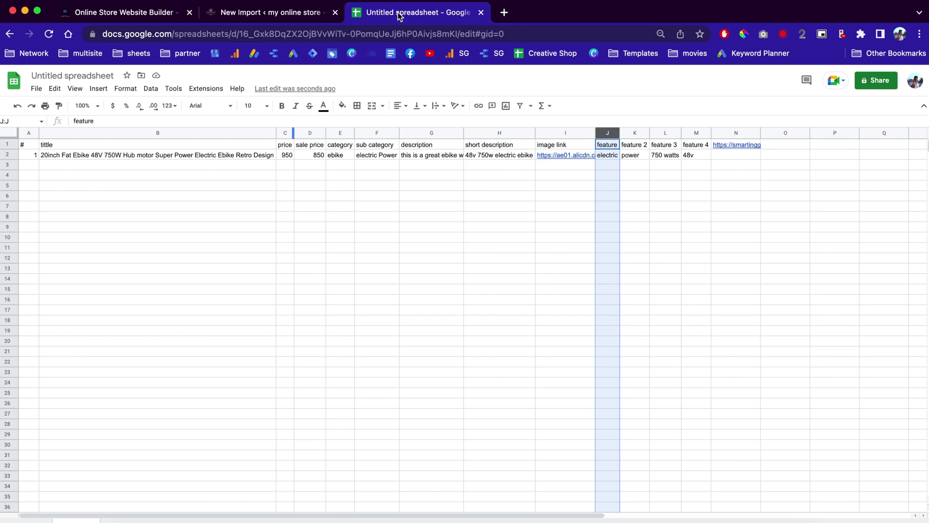
click(336, 131)
right_click(336, 131)
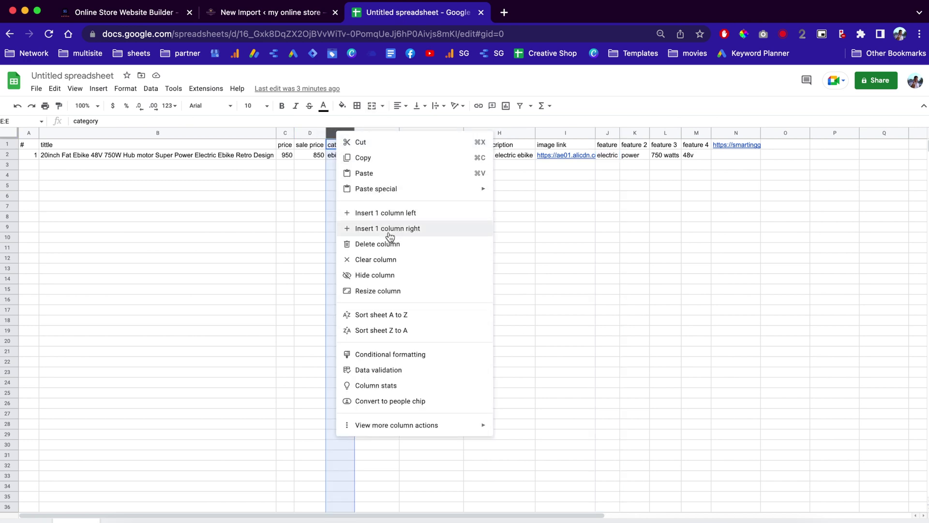
click(390, 213)
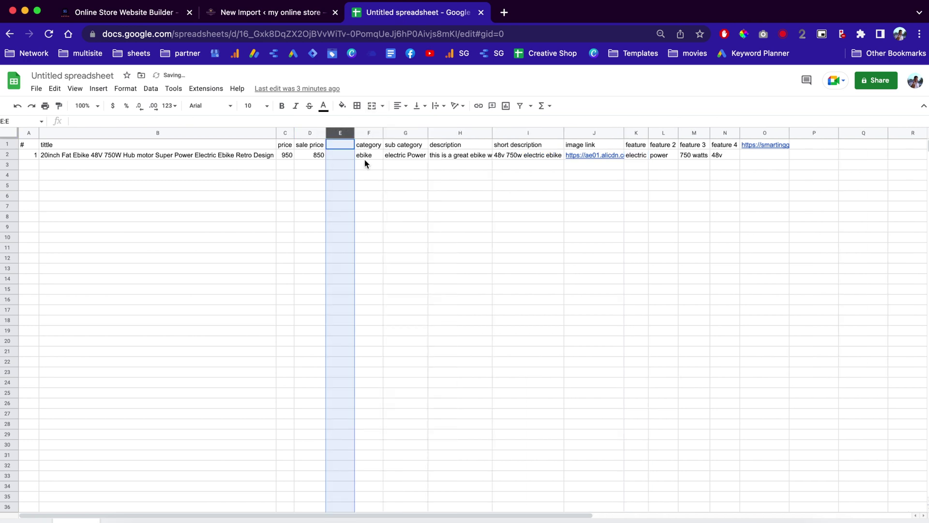
click(342, 142)
text(quantiy)
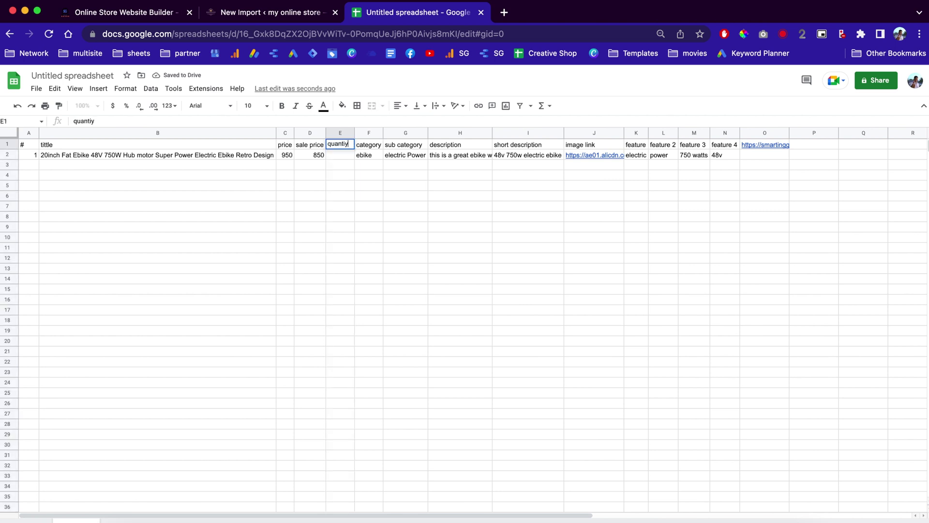
key(Return)
text(3)
click(355, 192)
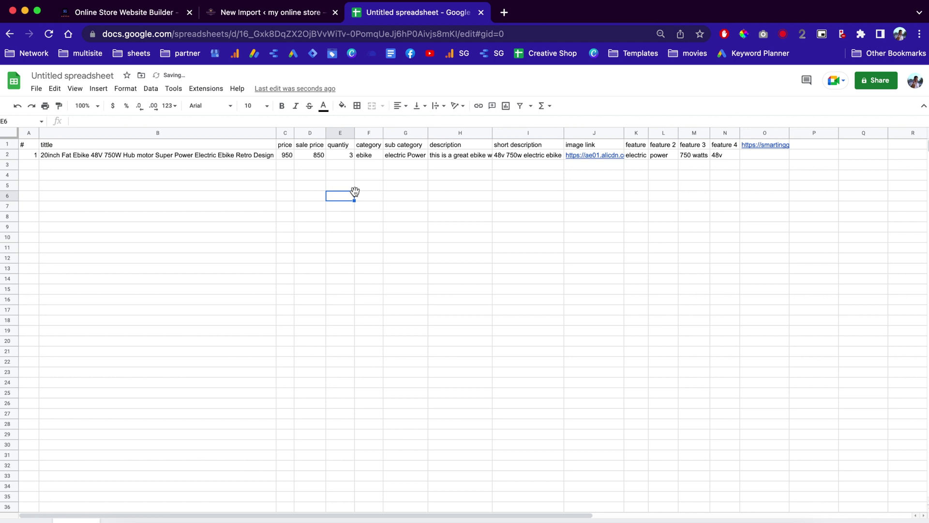
Return to the WordPress import template and set Manage stock to No for the product inventory.
click(296, 15)
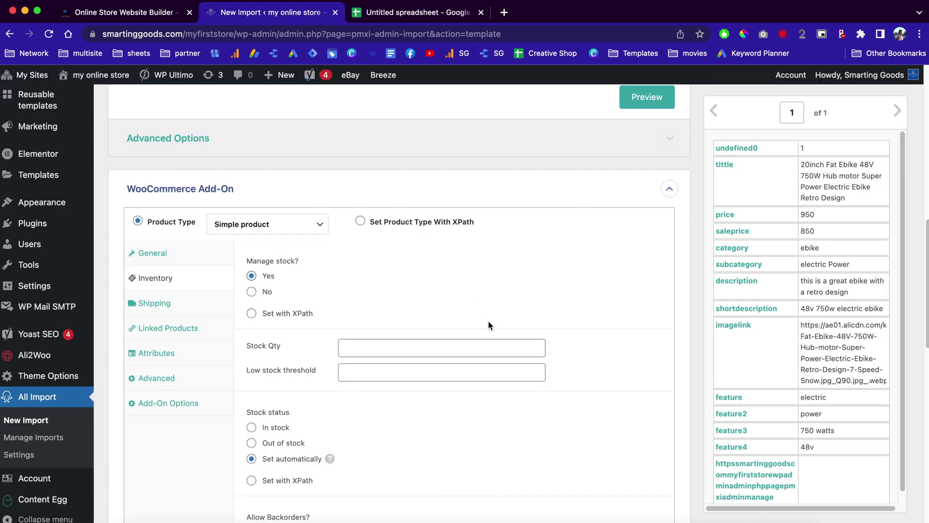
scroll(568, 310, up, 6)
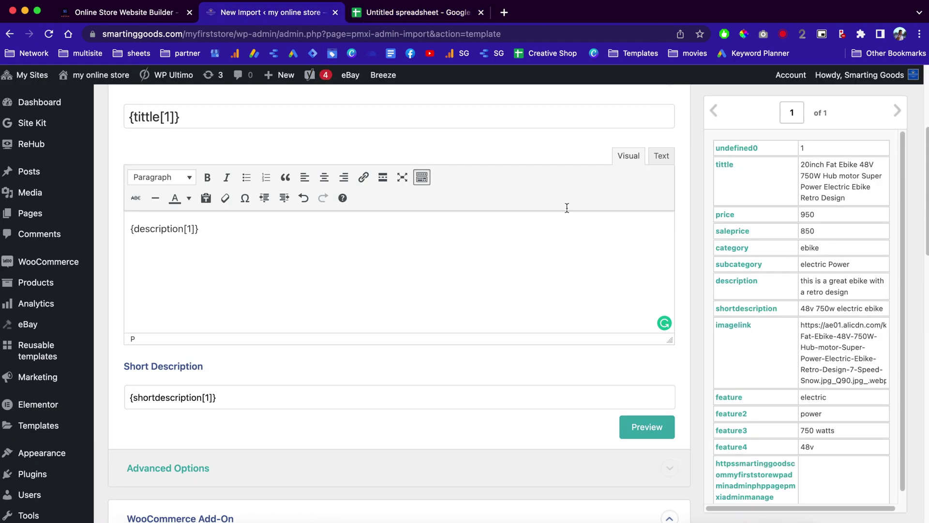
scroll(462, 301, up, 5)
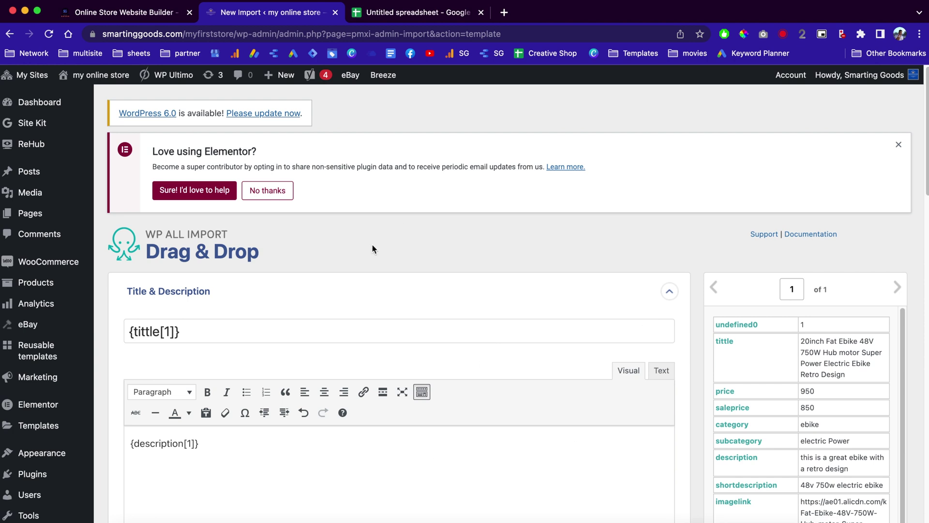
scroll(458, 303, down, 10)
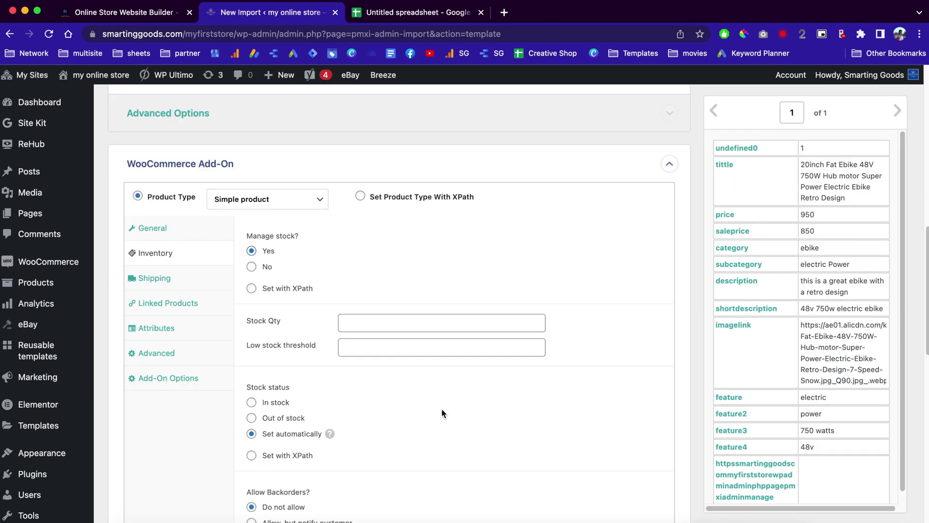
click(252, 267)
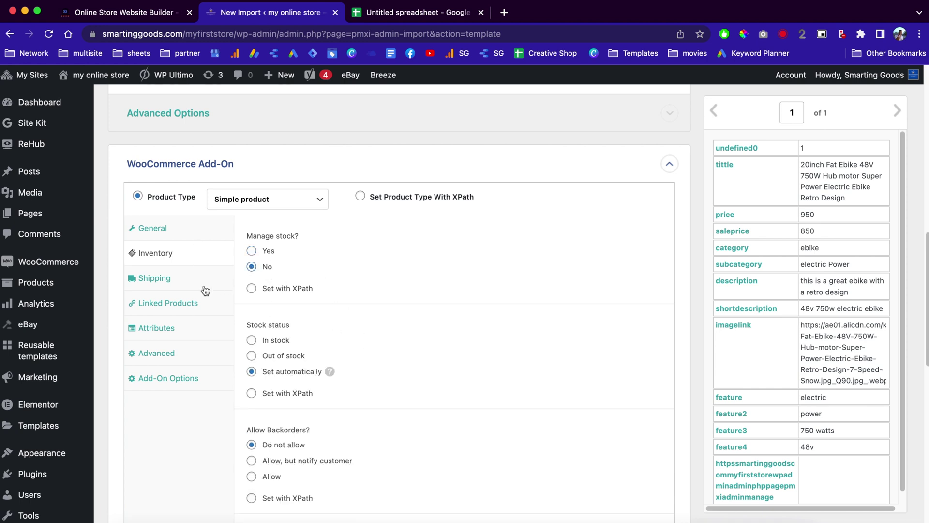
Examine the name, value and option fields for product attributes in the WooCommerce Add-On.
click(184, 333)
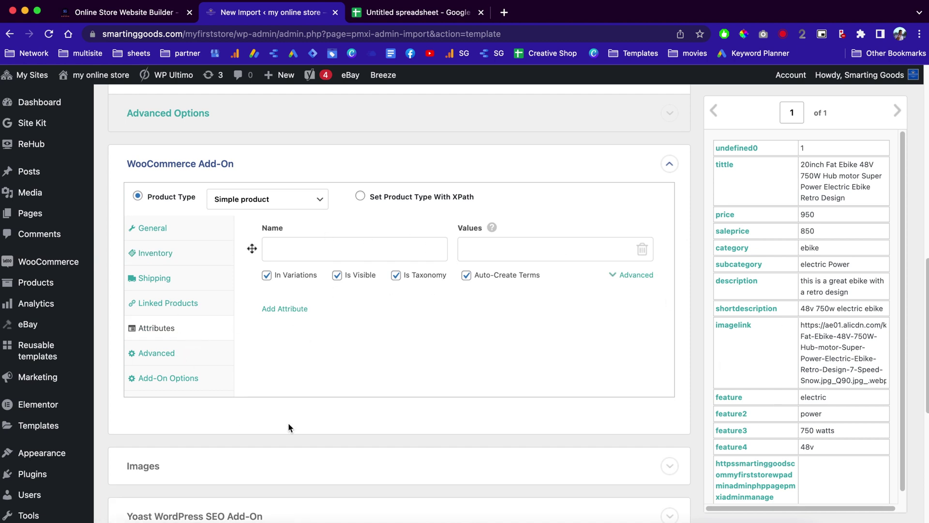
scroll(251, 393, down, 2)
scroll(252, 394, up, 10)
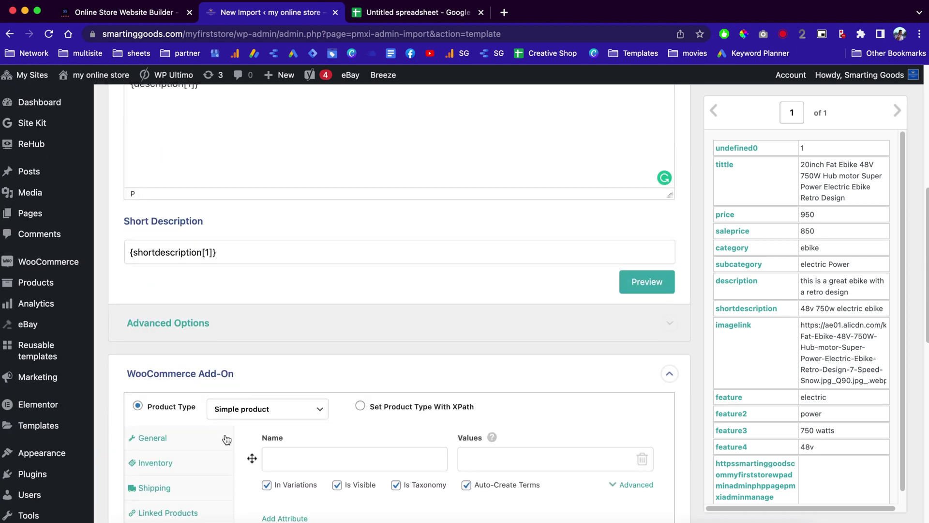
scroll(225, 439, down, 7)
Try the Downloadable option in the general product settings with its file path field, and restore Not Downloadable.
click(175, 298)
scroll(426, 421, down, 5)
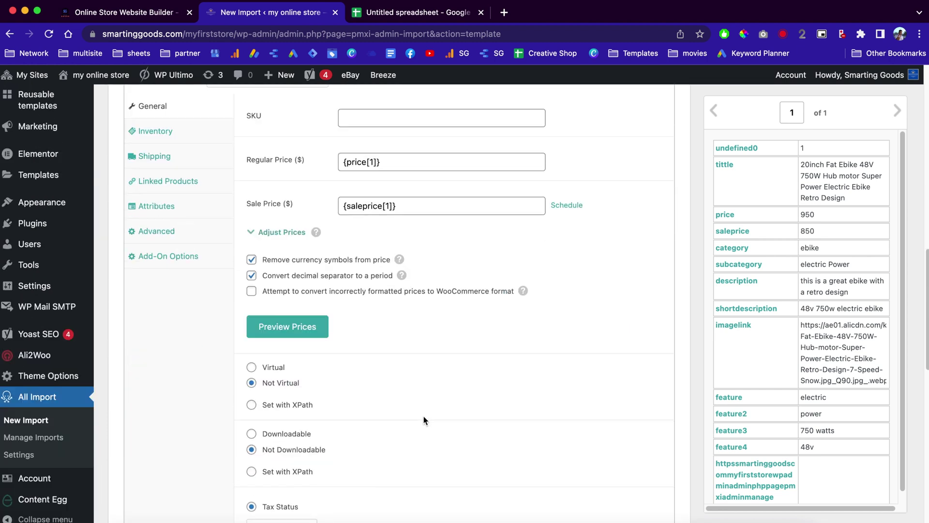
scroll(425, 419, down, 1)
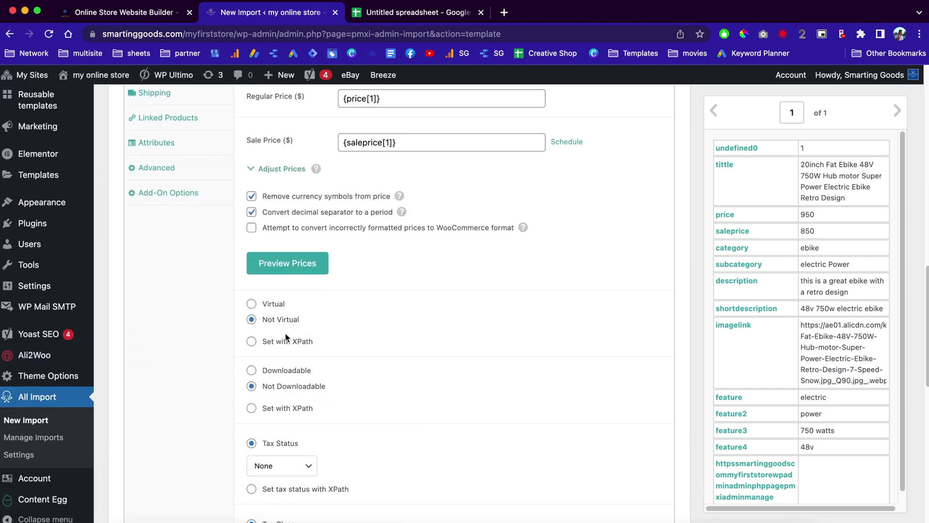
click(252, 370)
scroll(512, 385, down, 3)
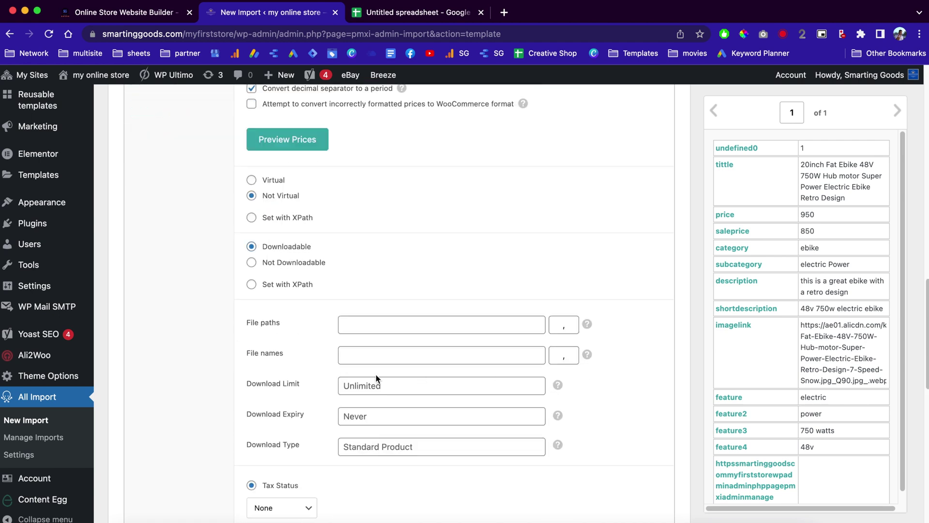
click(477, 326)
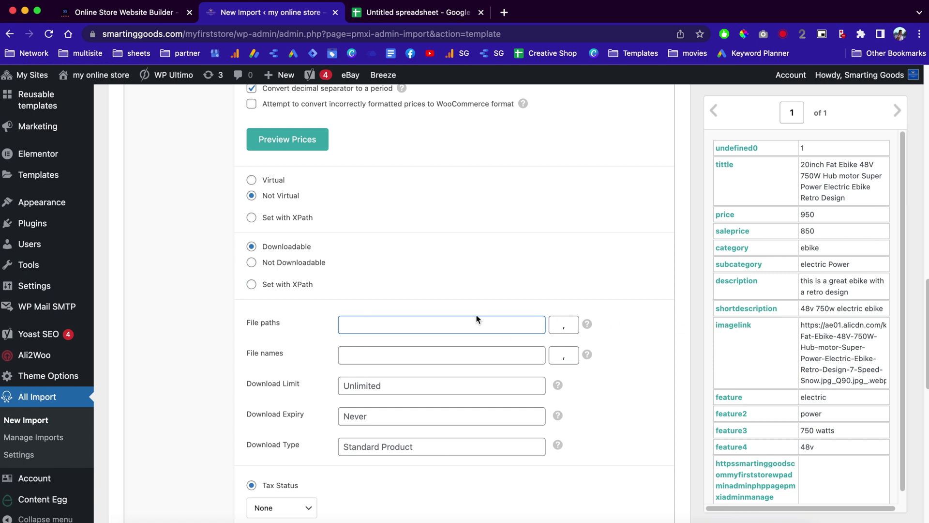
scroll(477, 319, up, 2)
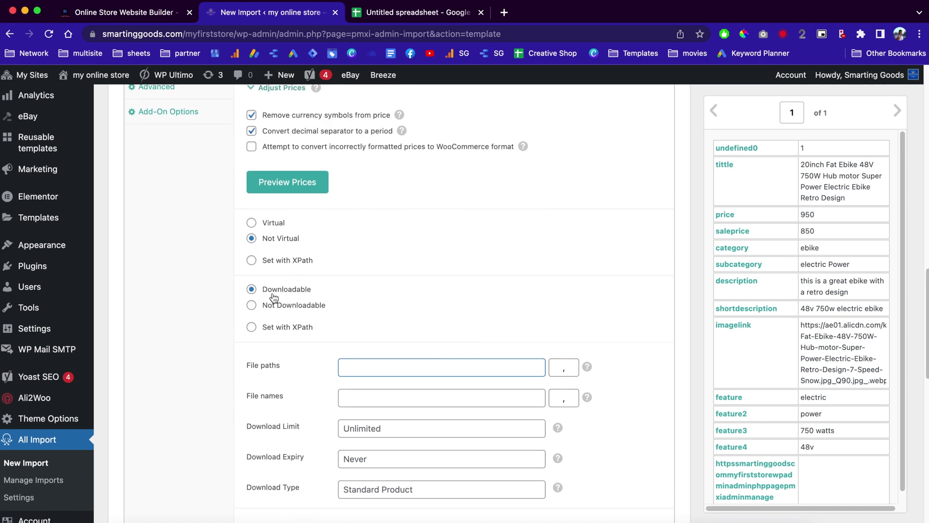
click(257, 307)
Map the imagelink field to the product images as the URL of images hosted elsewhere.
scroll(411, 321, down, 3)
scroll(411, 325, down, 3)
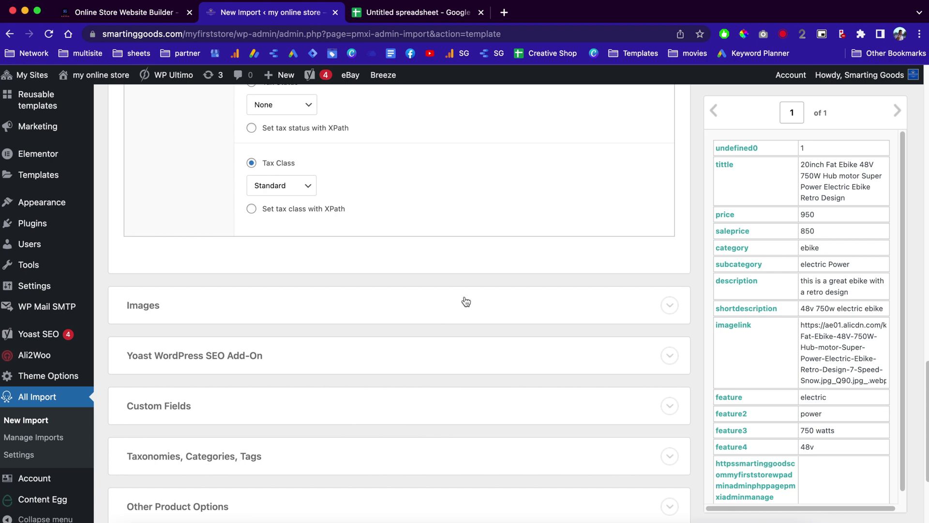
click(466, 301)
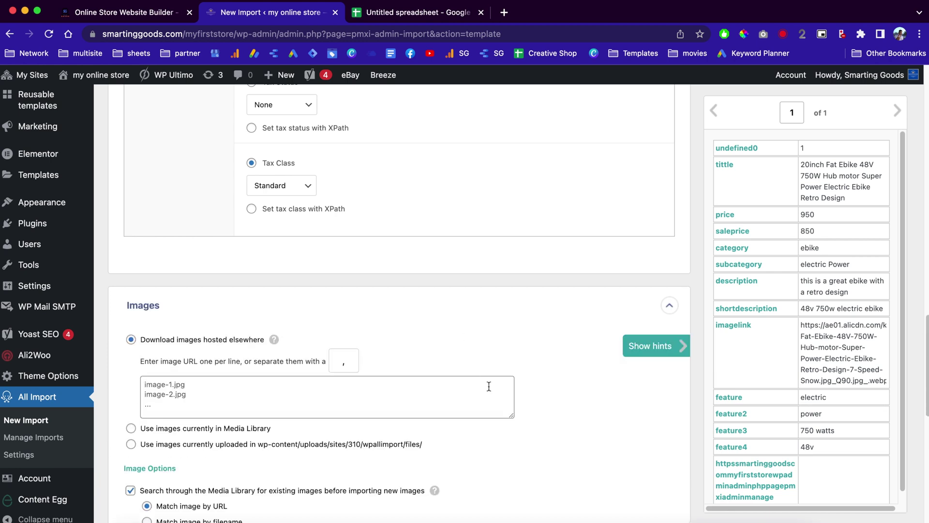
scroll(489, 385, down, 2)
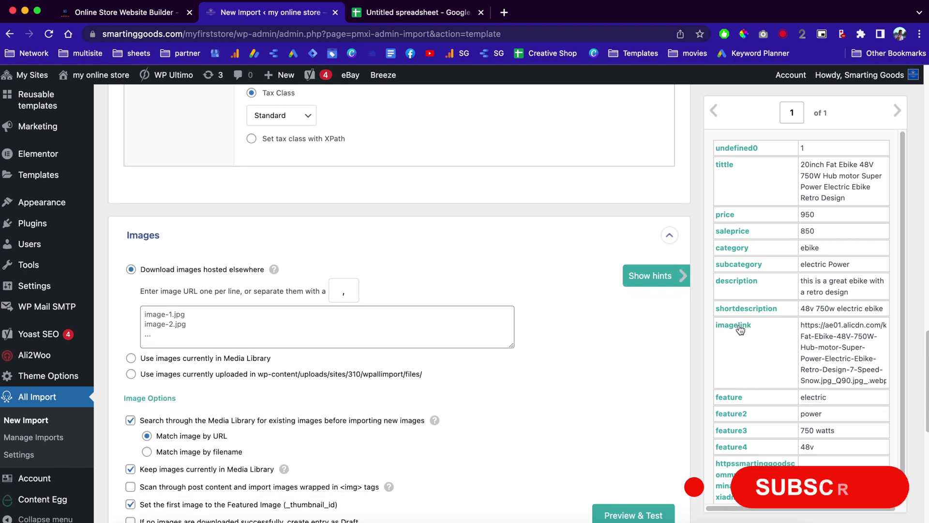
drag(736, 326, 271, 323)
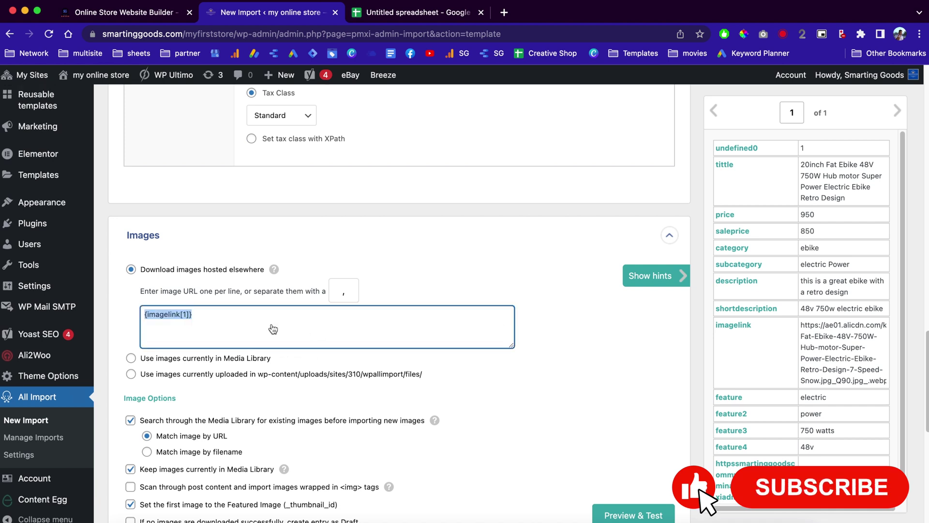
Try a second, comma-separated imagelink field in the image URL list and remove it again.
click(217, 315)
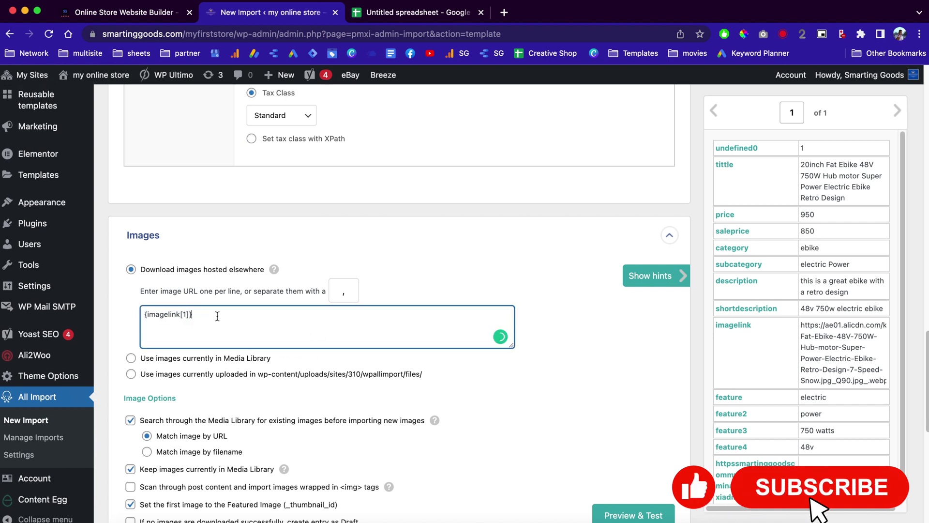
text(,)
drag(736, 325, 339, 327)
click(339, 328)
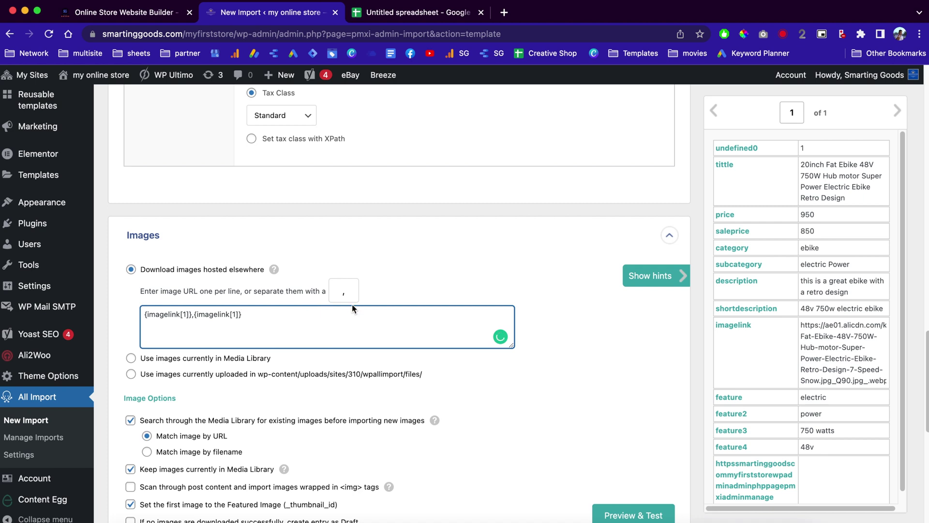
scroll(352, 309, down, 1)
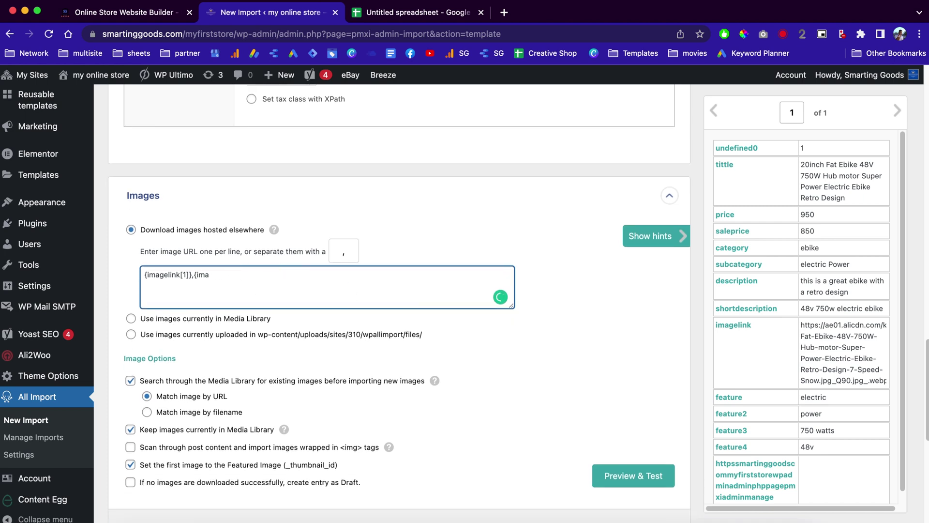
scroll(297, 374, down, 5)
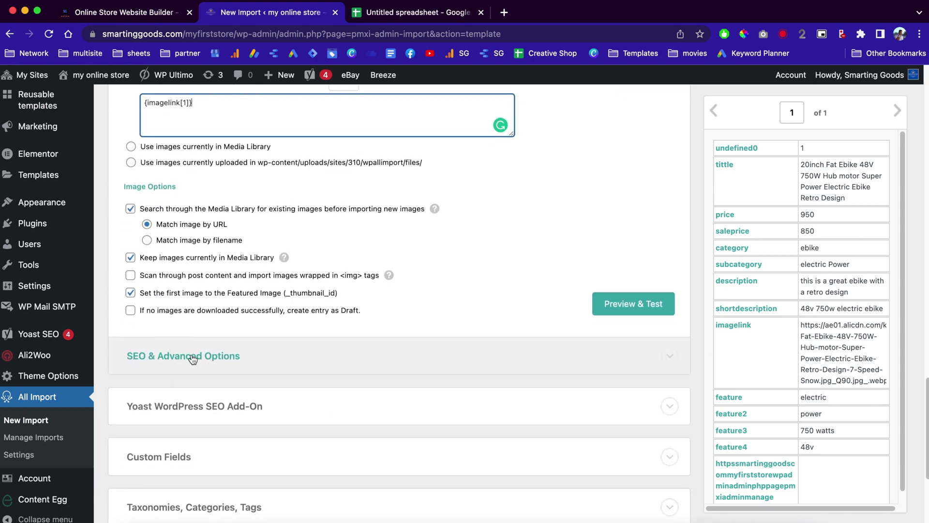
Examine the meta data and file options under the image import's SEO & Advanced Options.
click(194, 359)
scroll(389, 399, down, 3)
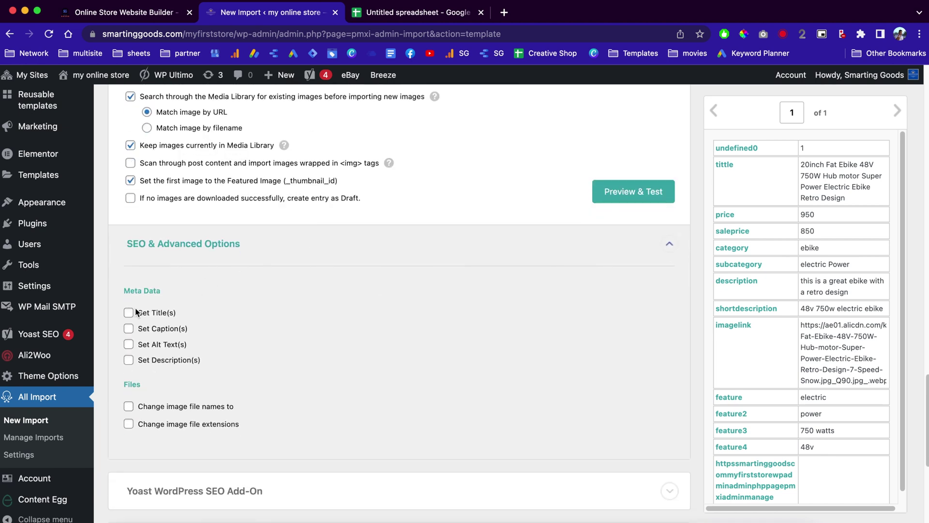
click(241, 255)
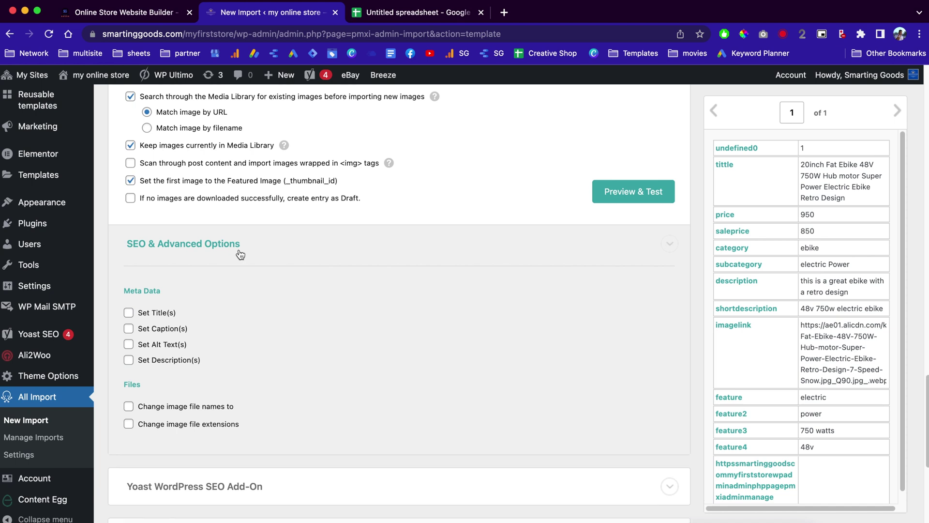
scroll(242, 245, down, 3)
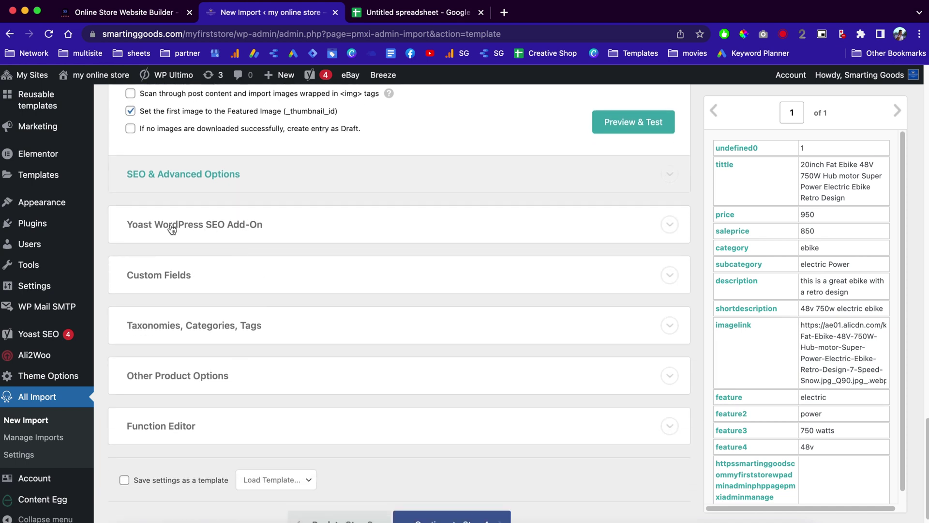
Map the tittle field to the SEO Title and the subcategory field to the Focus Keyword in the Yoast WordPress SEO Add-On section.
click(199, 230)
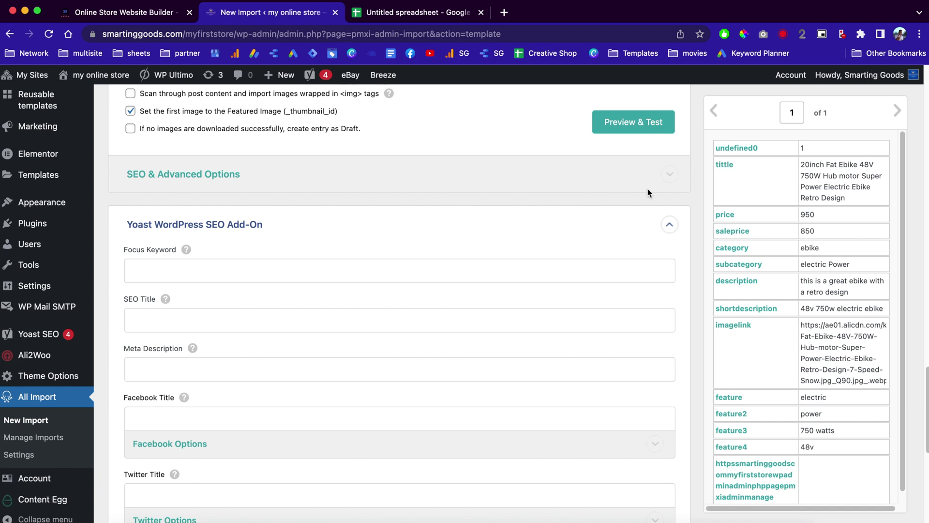
click(268, 321)
drag(727, 180, 271, 317)
drag(746, 269, 243, 266)
scroll(305, 371, down, 2)
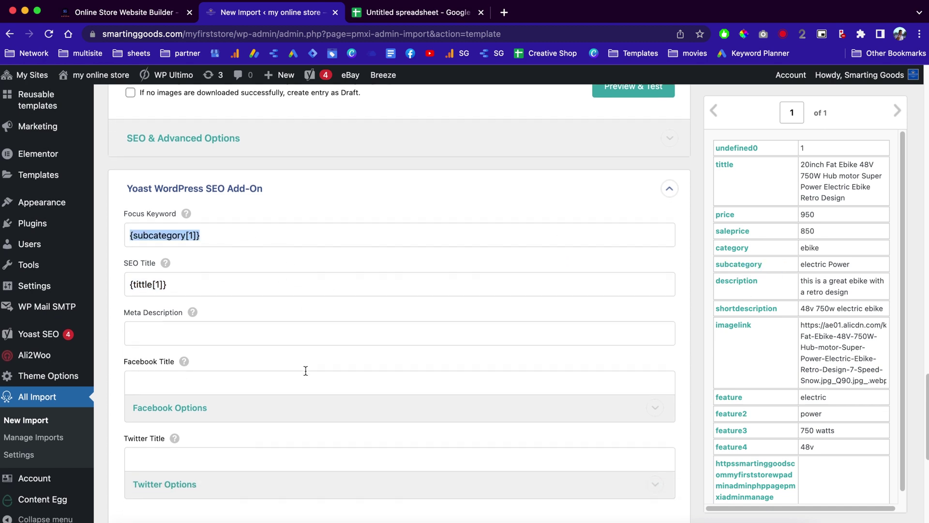
scroll(289, 416, down, 1)
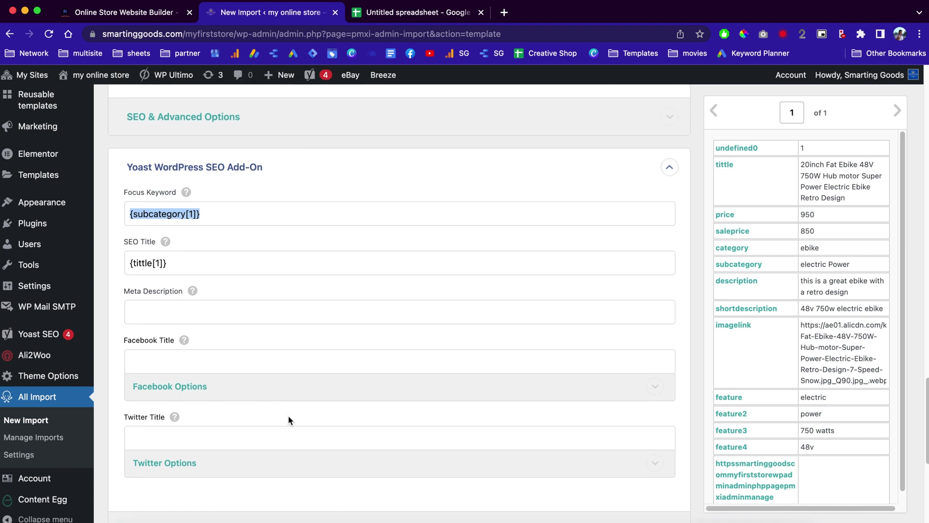
Map the shortdescription field to the Yoast Meta Description.
click(149, 310)
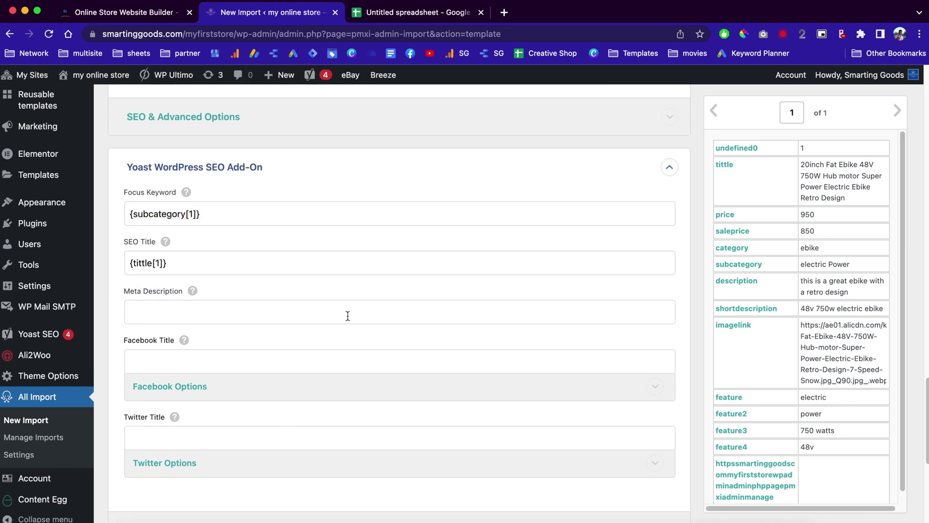
scroll(754, 287, down, 3)
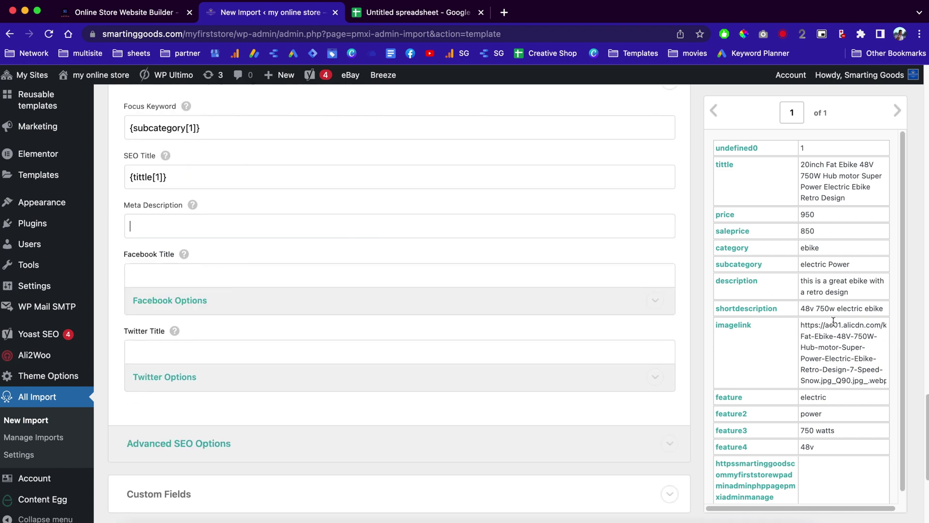
drag(757, 314, 247, 227)
Enable Product categories in the taxonomies section and map the category field as each product's single category.
scroll(391, 309, down, 3)
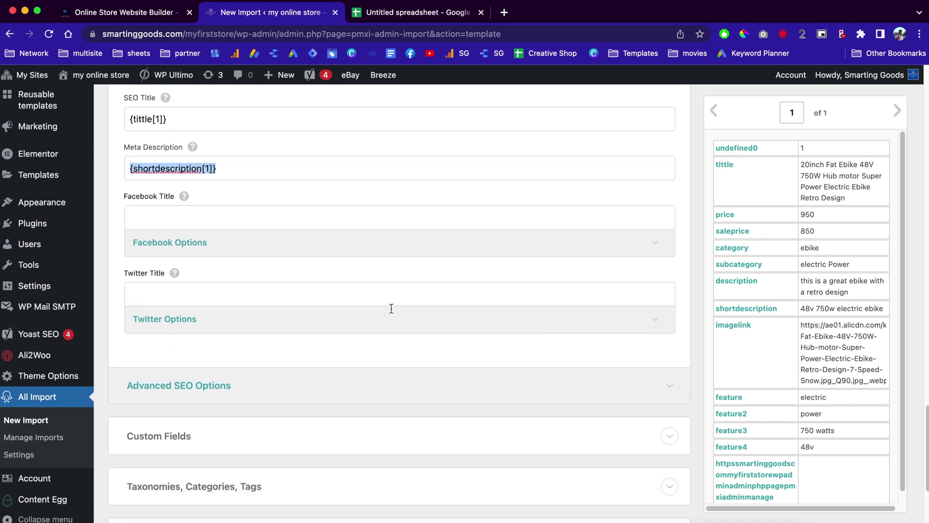
scroll(250, 382, down, 2)
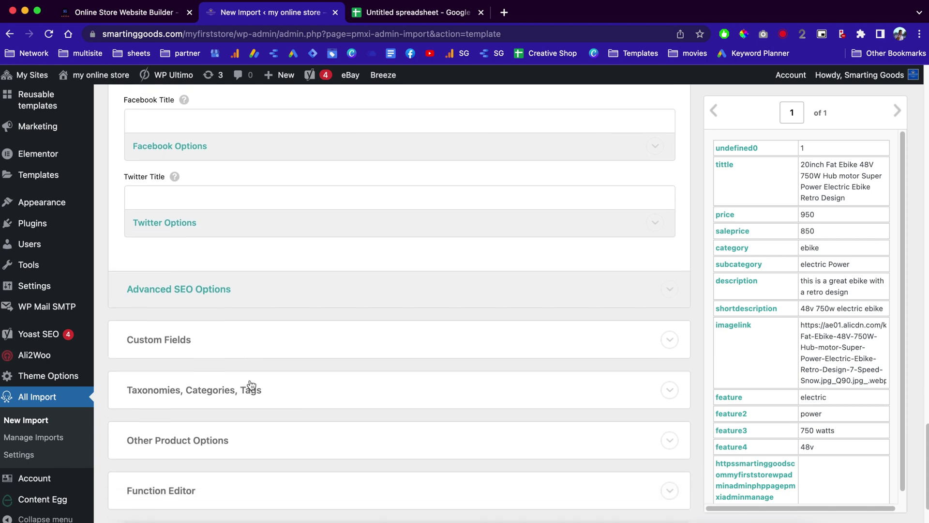
click(307, 397)
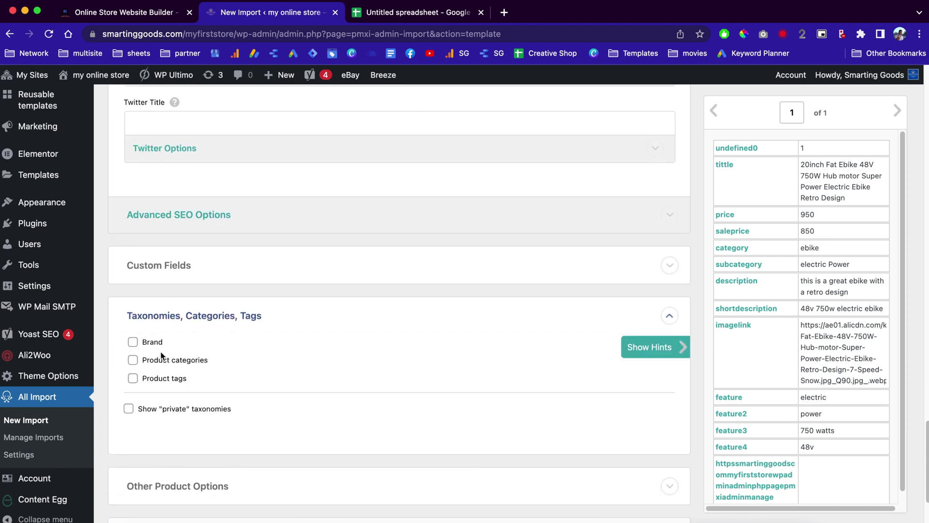
click(133, 361)
scroll(285, 368, down, 2)
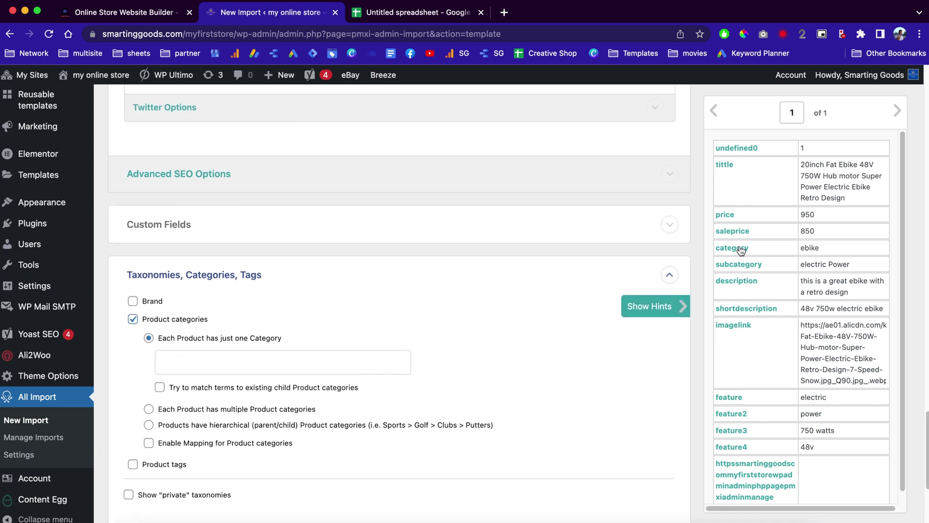
drag(741, 251, 327, 362)
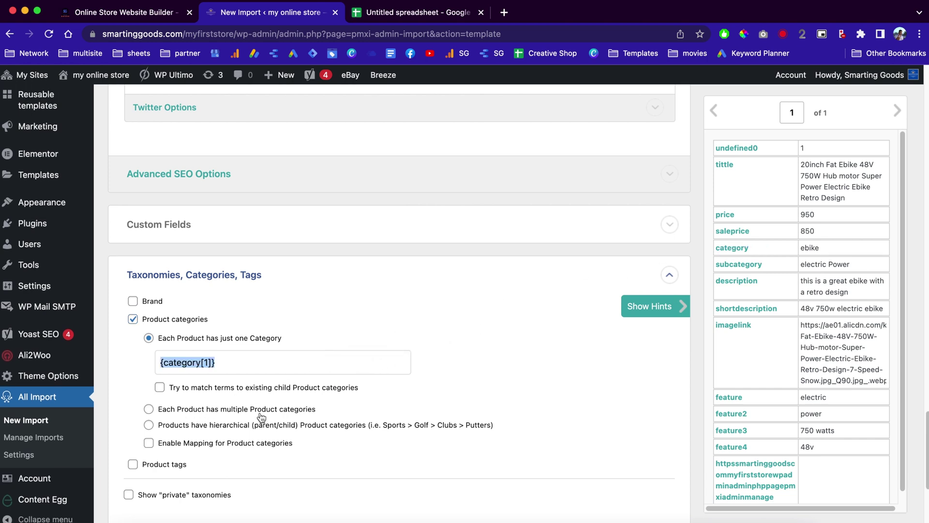
Switch Product categories to multiple categories per product and map them as {category[1]},{subcategory[1]}, separated by a comma.
click(149, 409)
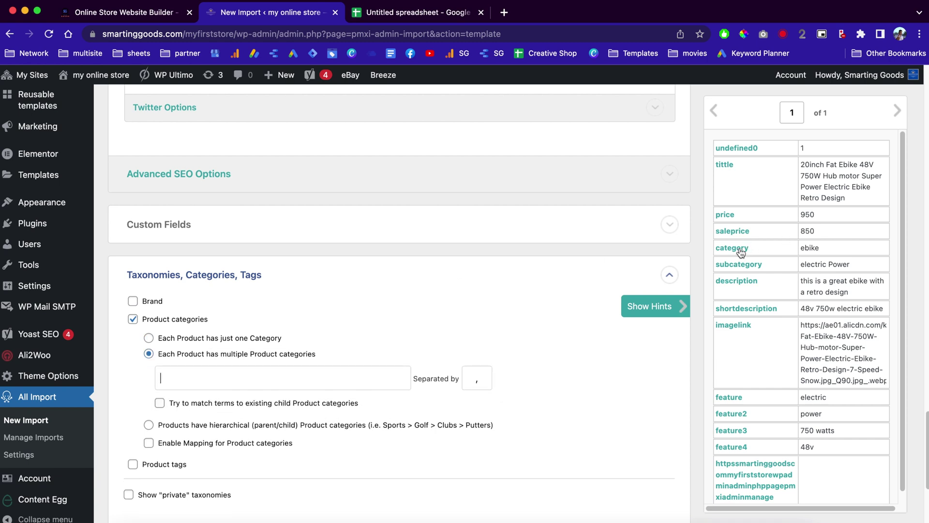
drag(739, 249, 318, 379)
key(Right)
drag(741, 265, 289, 375)
key(Right)
Turn on saving the settings as a template and name it "new template 1".
scroll(538, 387, down, 5)
scroll(537, 387, down, 2)
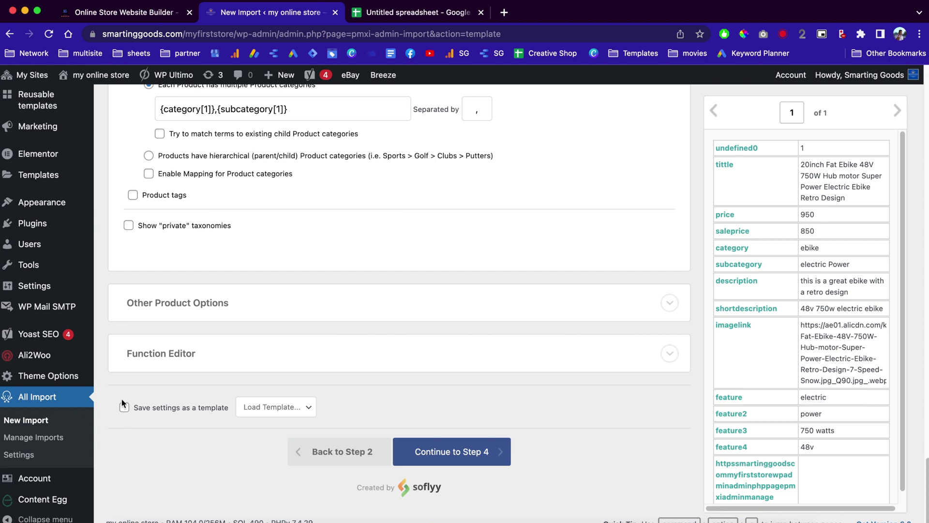
click(124, 406)
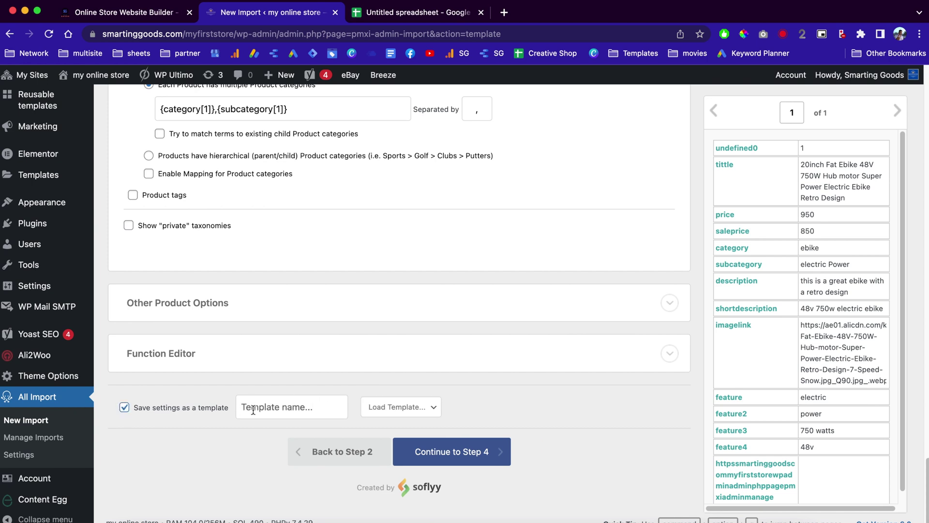
click(305, 412)
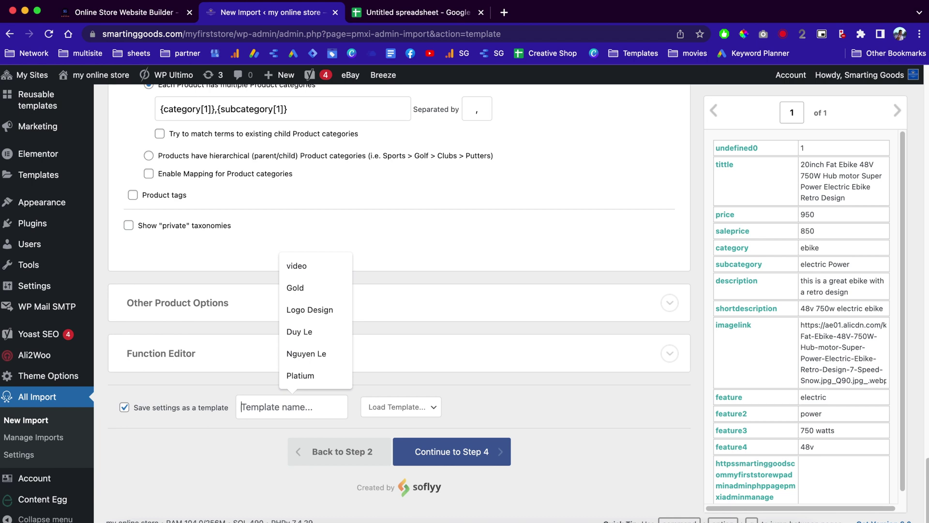
text(new template)
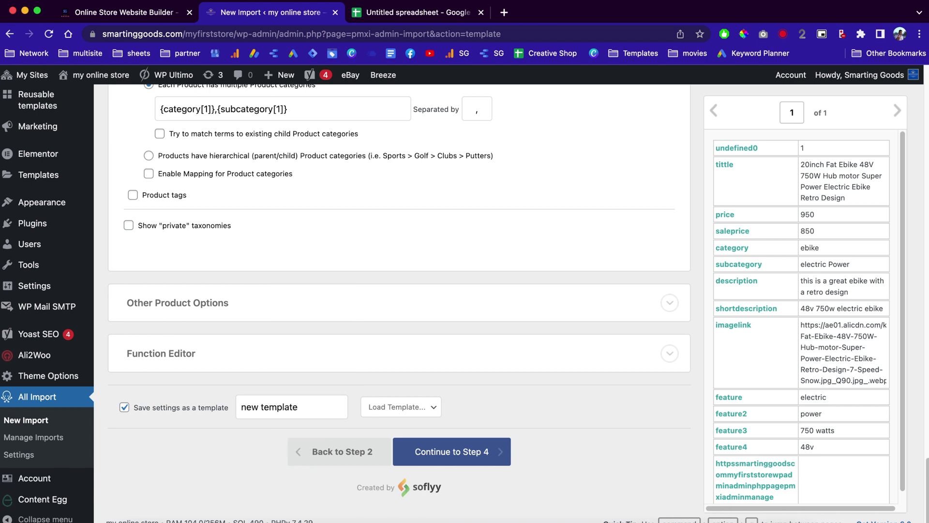
click(431, 408)
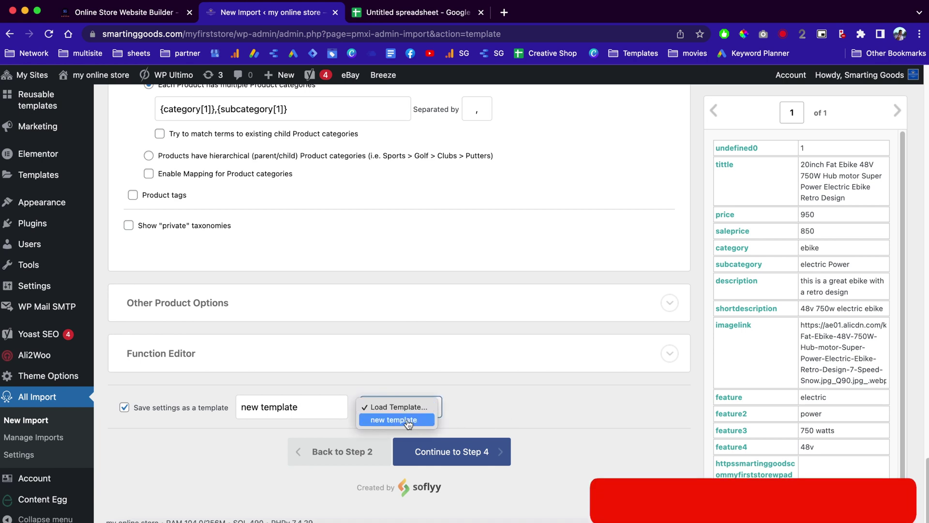
click(312, 406)
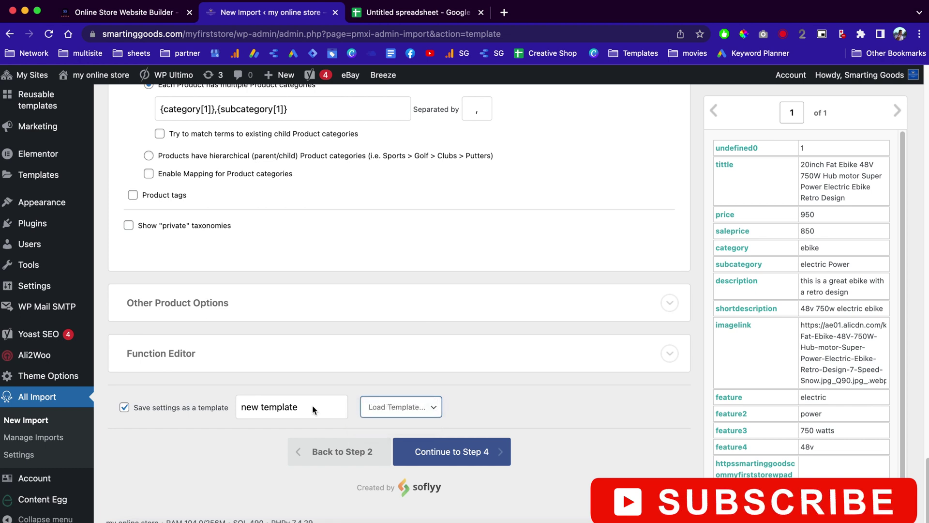
click(312, 405)
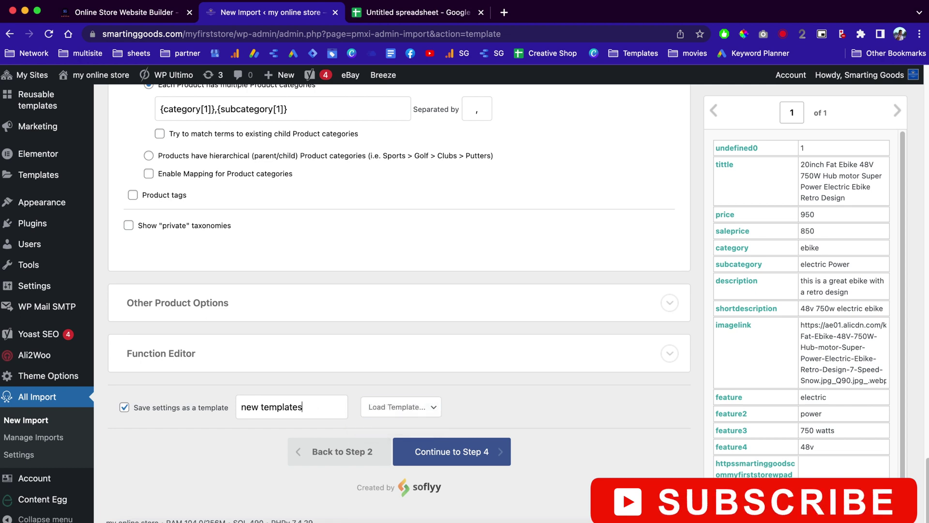
text(1)
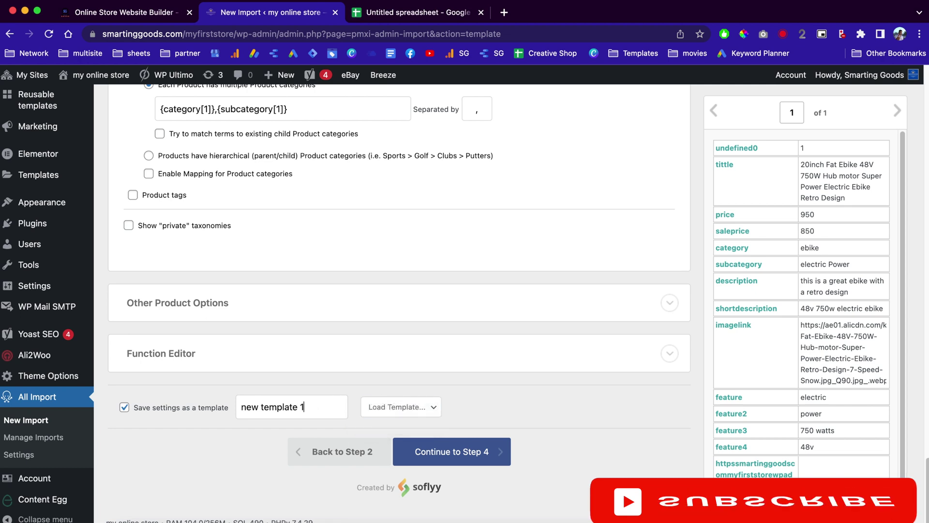
Continue to step 4 and append the subcategory field after {tittle[1]} in the Unique Identifier.
click(480, 454)
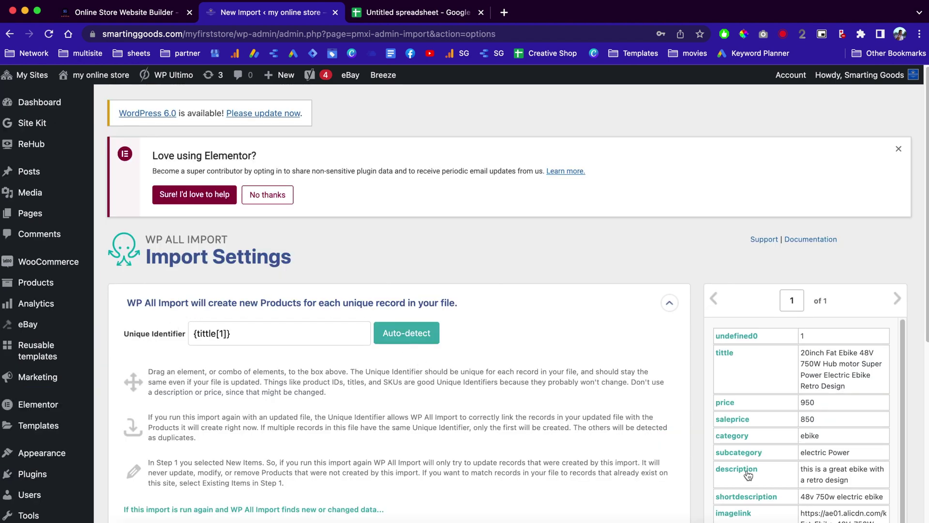
drag(739, 452, 289, 334)
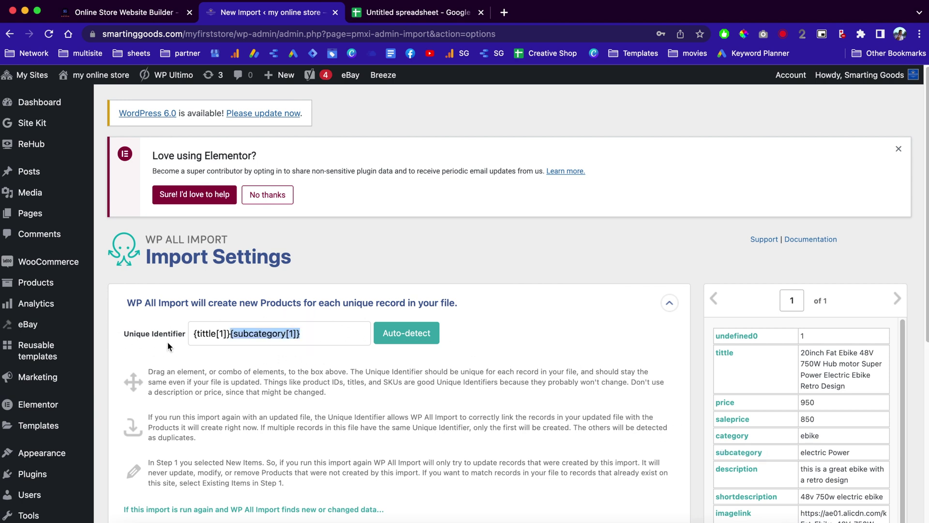
Try the option to delete products that are no longer present in the file, and turn it off again.
scroll(376, 393, down, 5)
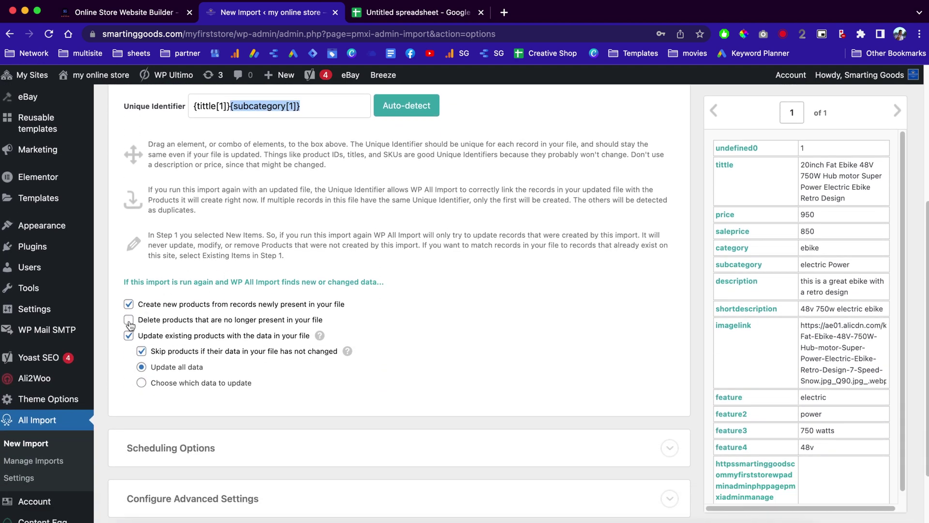
click(129, 322)
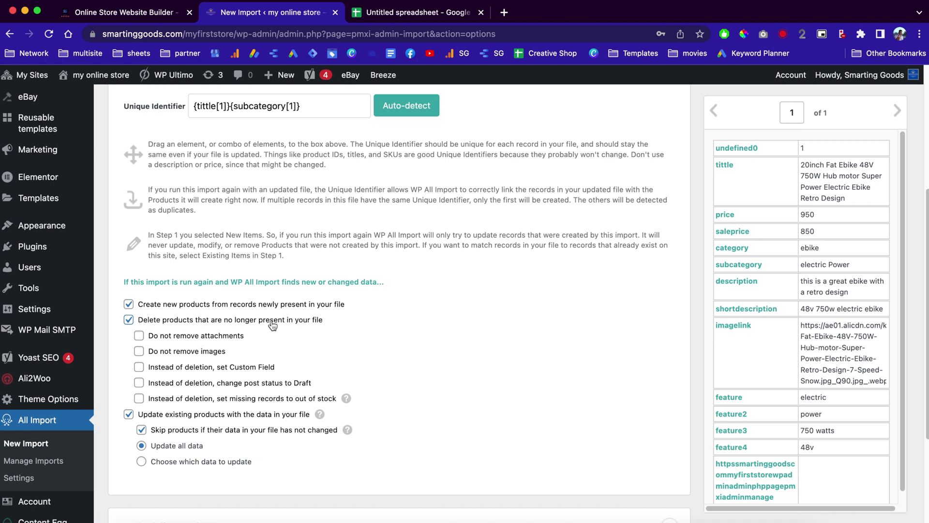
scroll(278, 331, down, 1)
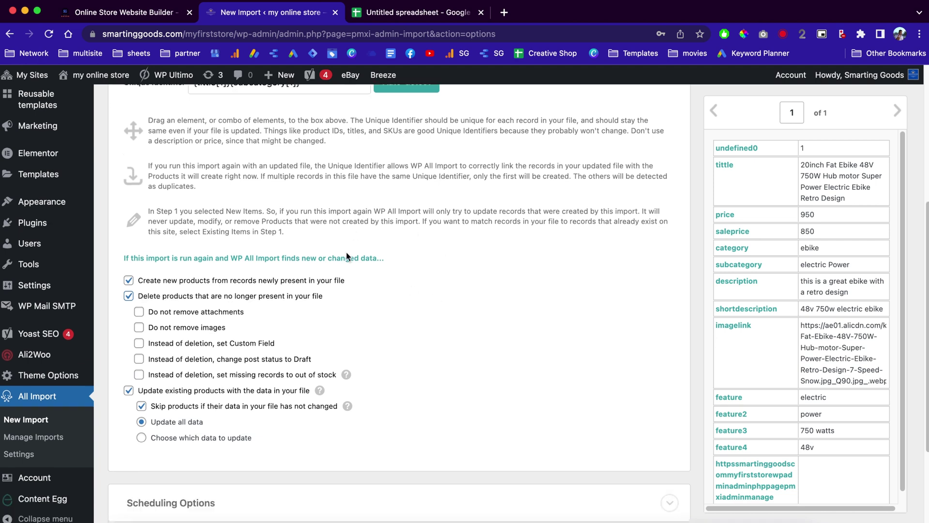
scroll(467, 318, down, 4)
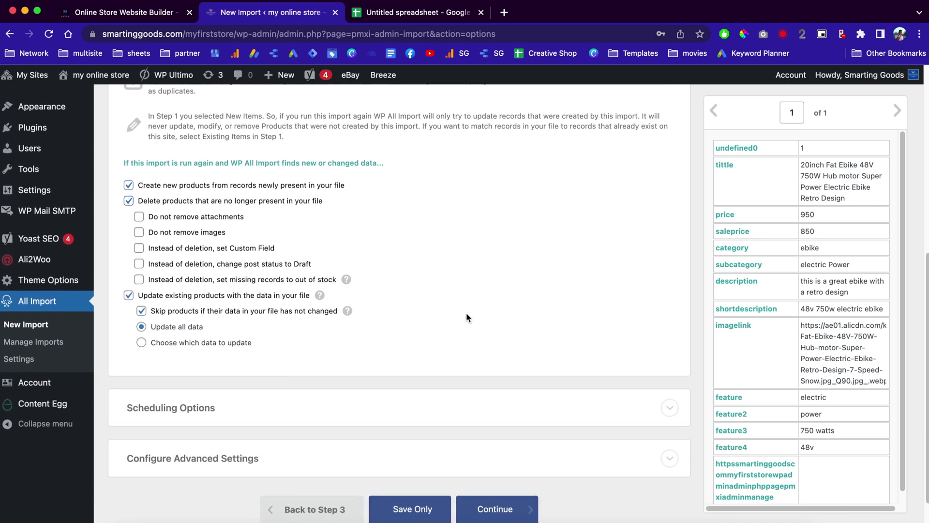
scroll(416, 246, up, 4)
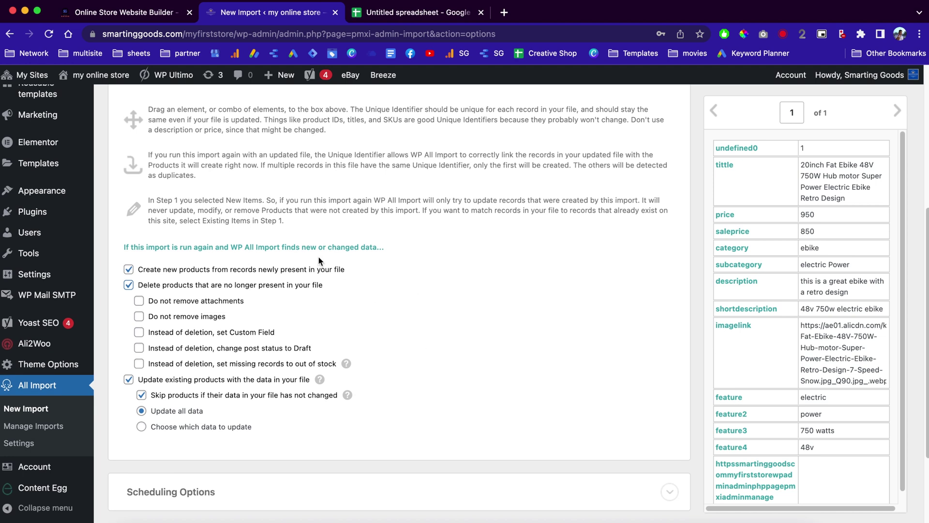
click(128, 285)
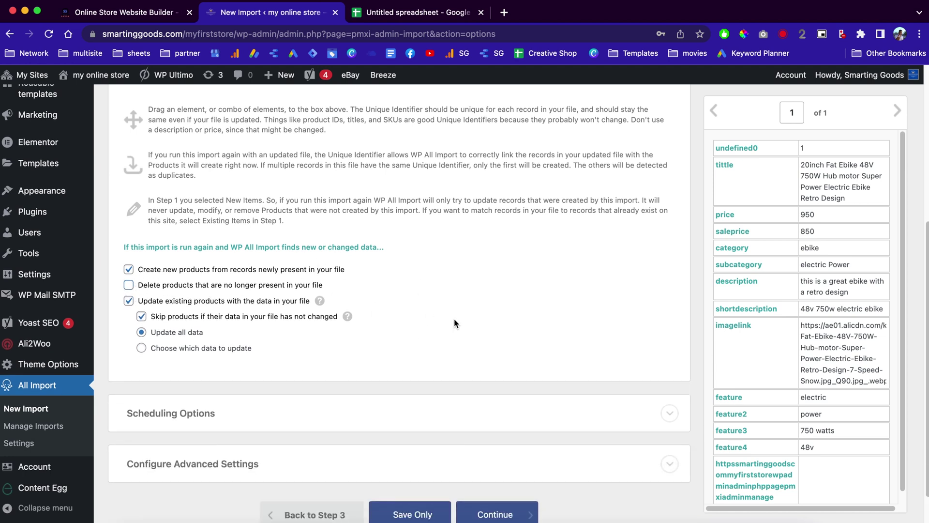
Continue past the import settings, then confirm and run the import.
scroll(454, 323, down, 1)
scroll(454, 323, down, 2)
click(509, 451)
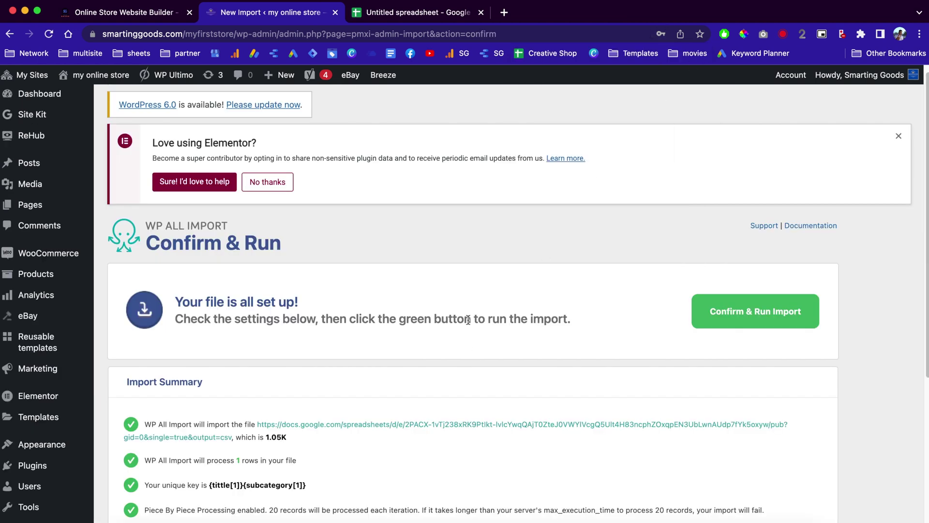
scroll(468, 320, down, 1)
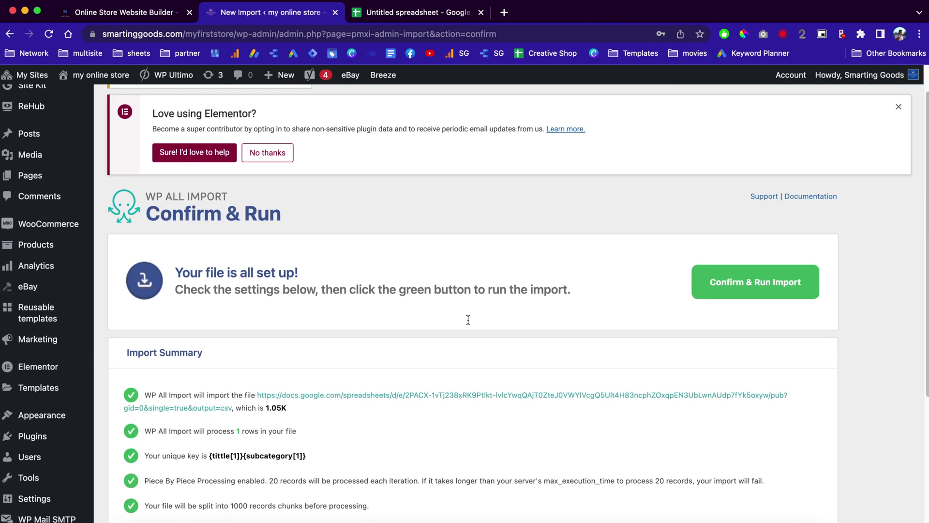
click(724, 284)
Open the store's front page in a new browser tab and examine the products under Check Latest Deals.
mouse_move(85, 76)
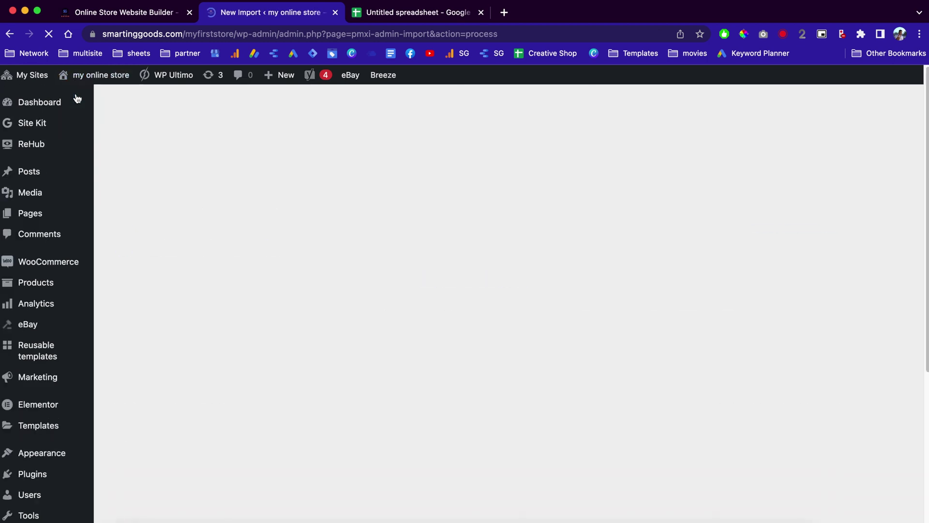
right_click(76, 97)
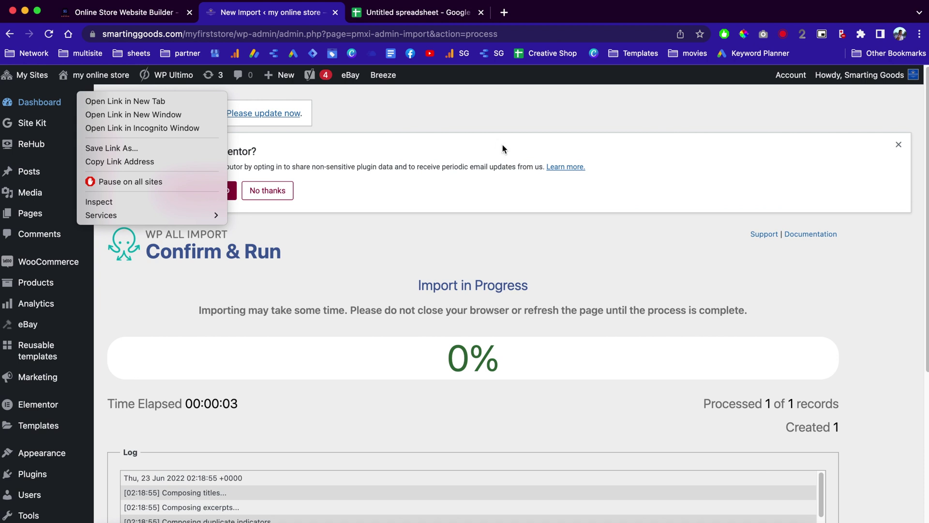
click(458, 129)
mouse_move(108, 77)
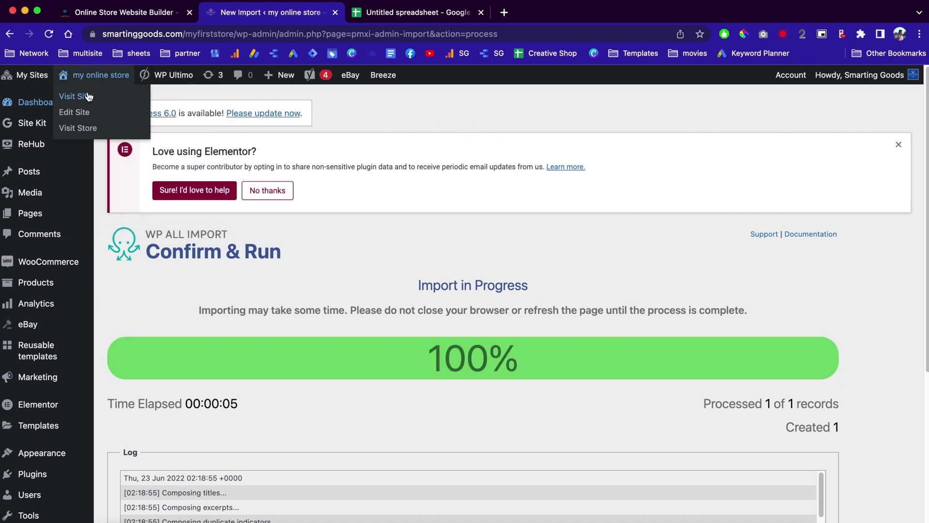
right_click(92, 96)
click(100, 99)
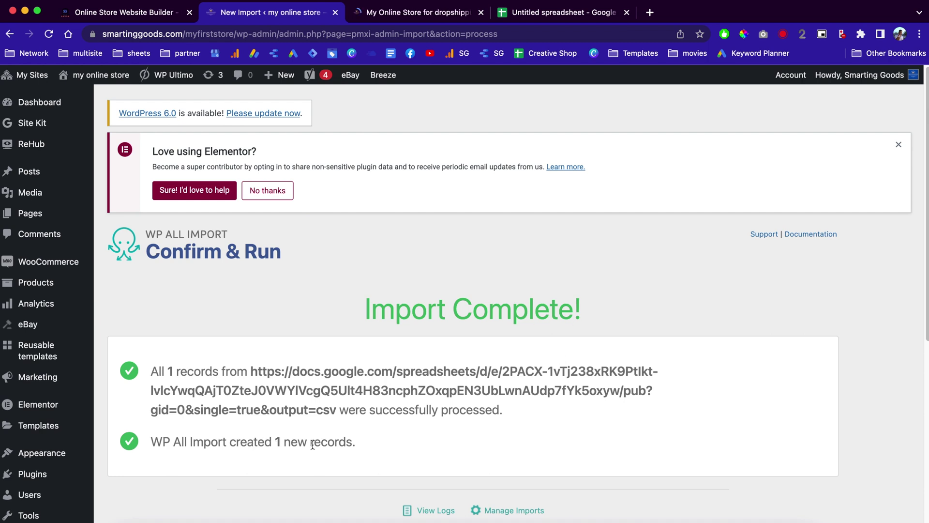
click(409, 18)
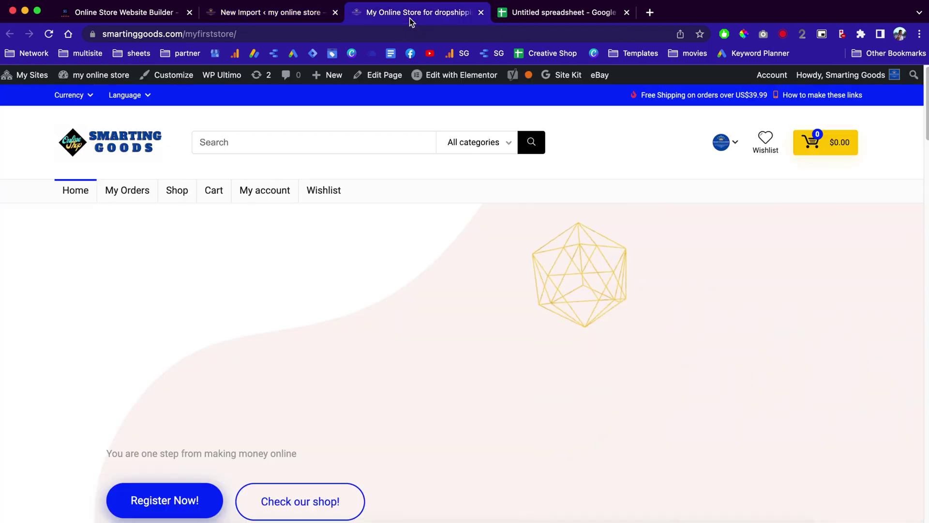
scroll(406, 300, down, 10)
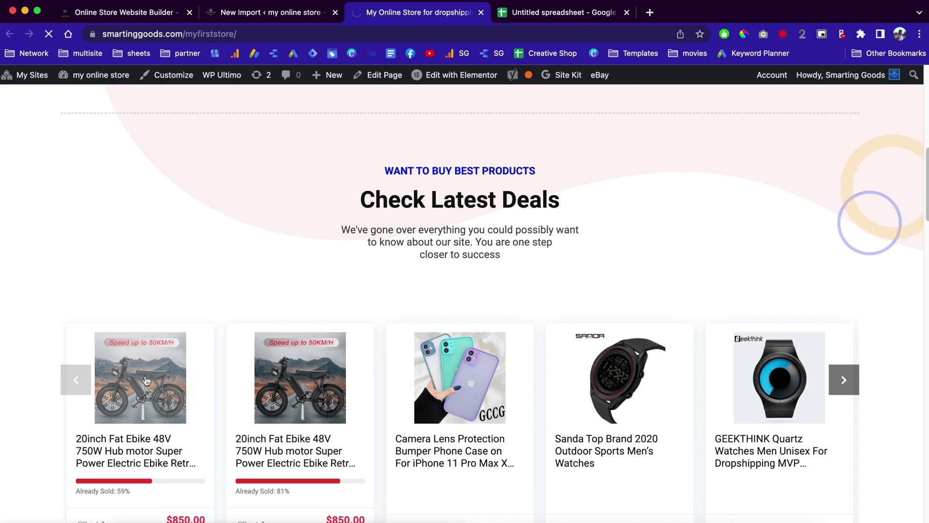
Open the first 20inch Fat Ebike product under Check Latest Deals and examine its product page.
click(146, 380)
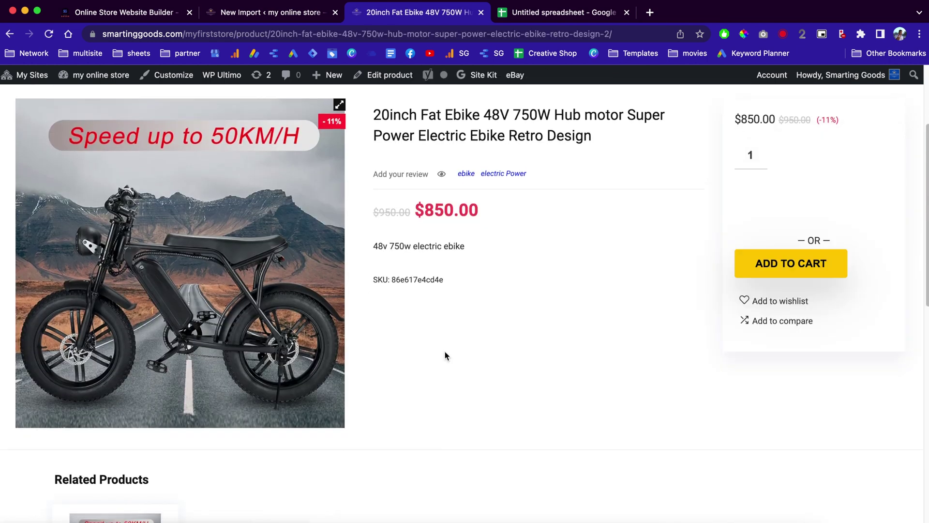
scroll(489, 363, down, 3)
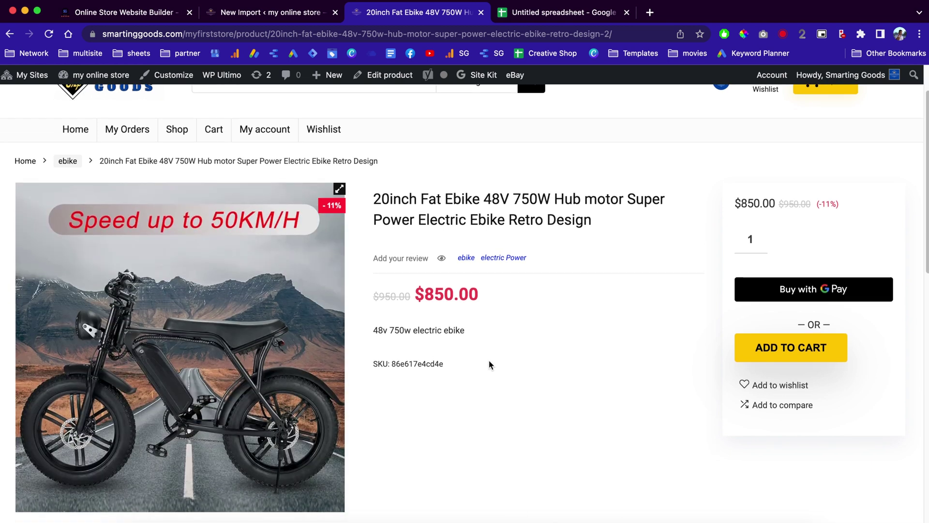
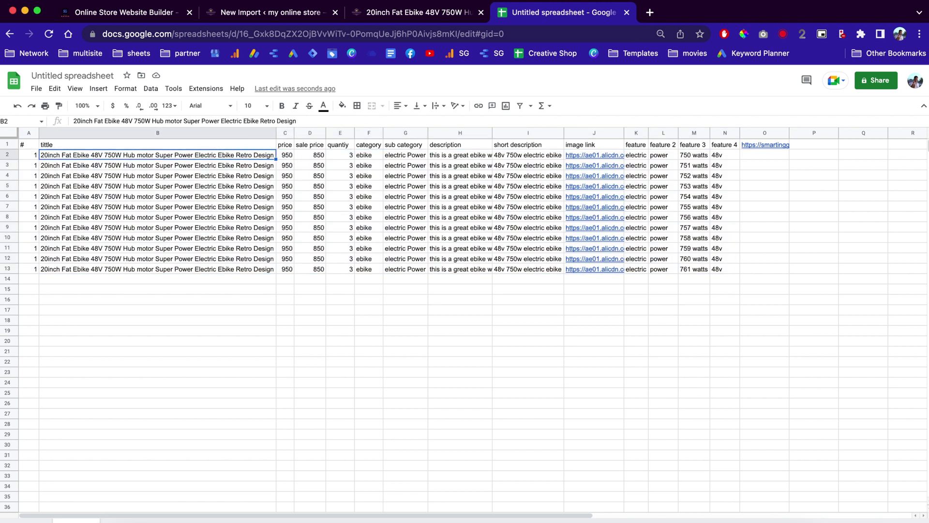
In the Google Sheets product list, append 2, 3, 4 and 5 to the titles in rows 3 to 6 respectively.
key(Down)
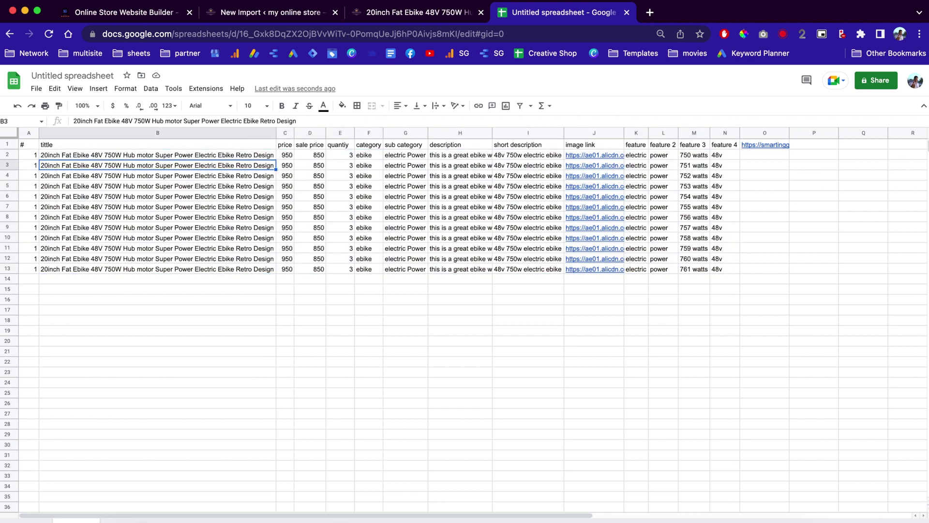
click(308, 122)
text(2)
key(Return)
key(Return)
text(3)
key(Return)
key(Return)
text(4)
key(Return)
key(Return)
text(5)
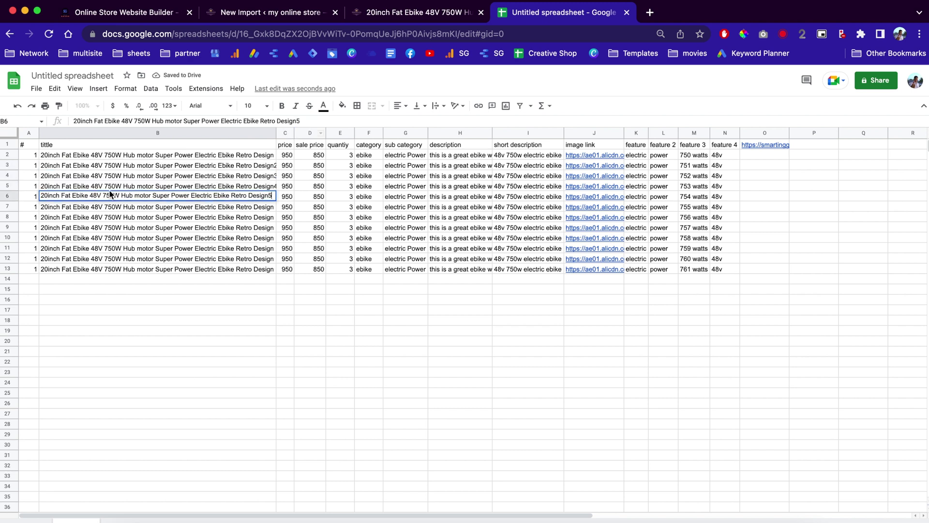
Clear the contents of product rows 7 to 13.
drag(7, 208, 10, 268)
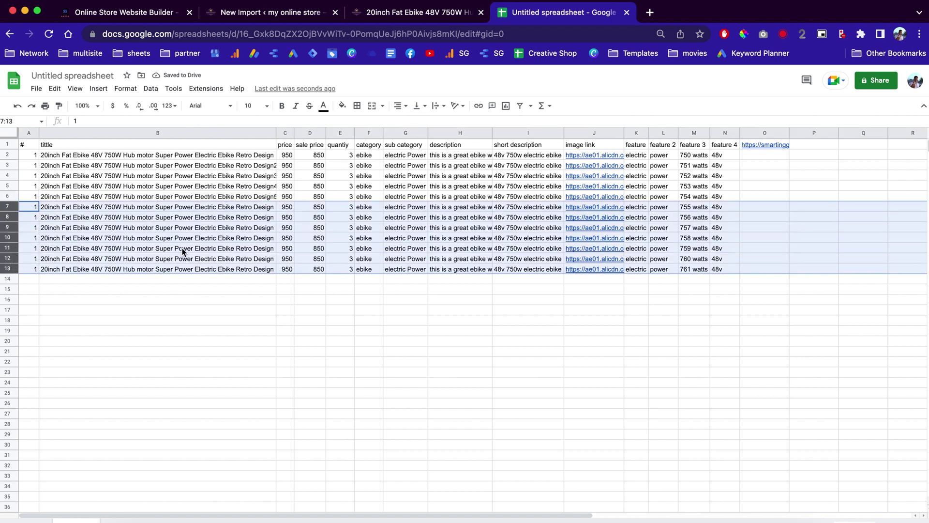
key(Delete)
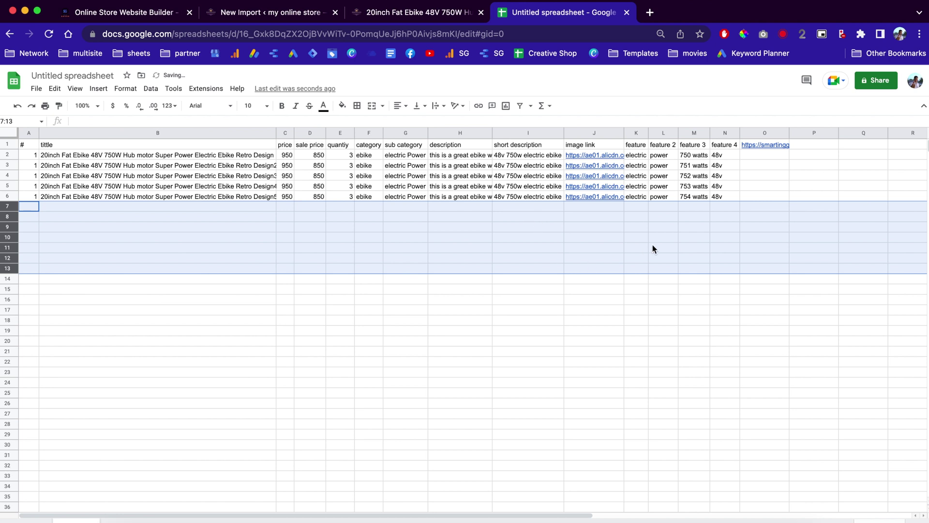
click(659, 311)
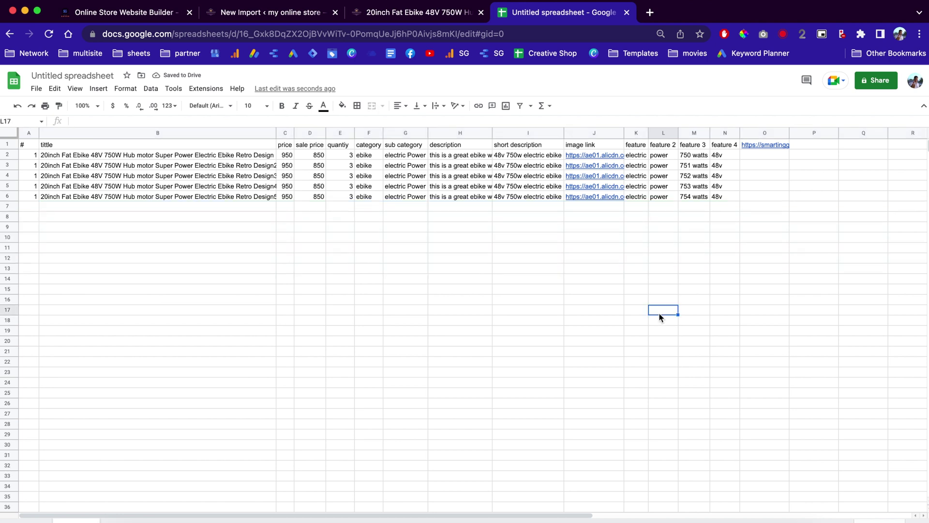
Open the store's Manage Imports page in a new browser tab from the link in cell O1.
right_click(766, 144)
click(813, 171)
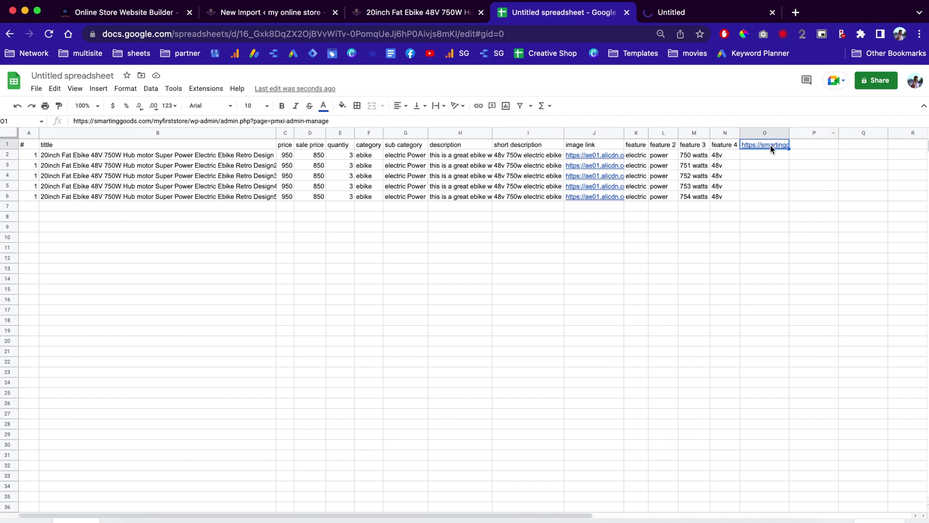
click(714, 13)
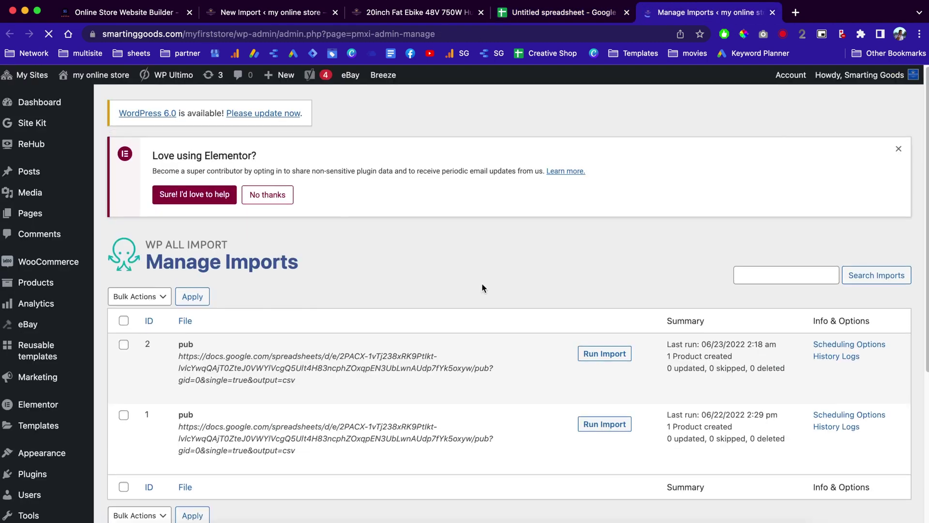
scroll(536, 397, down, 2)
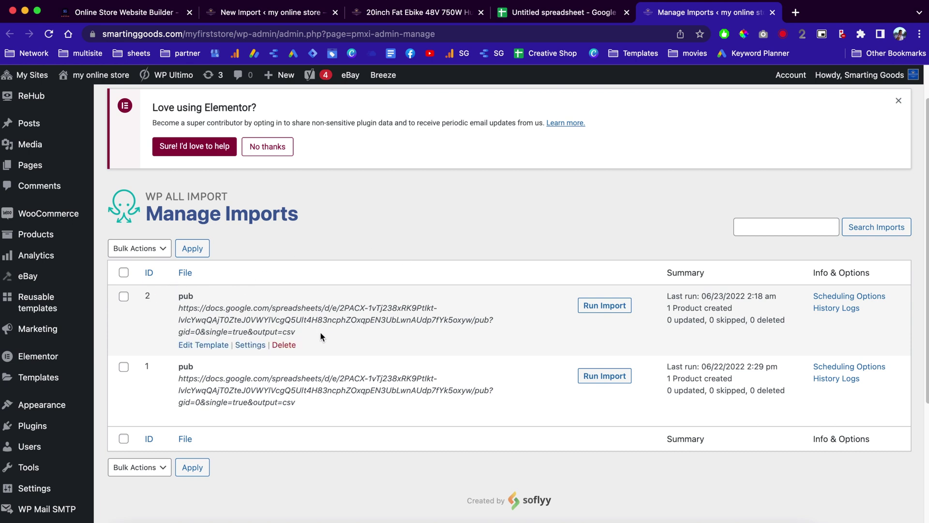
Run the import with ID 2 again and confirm it.
click(605, 308)
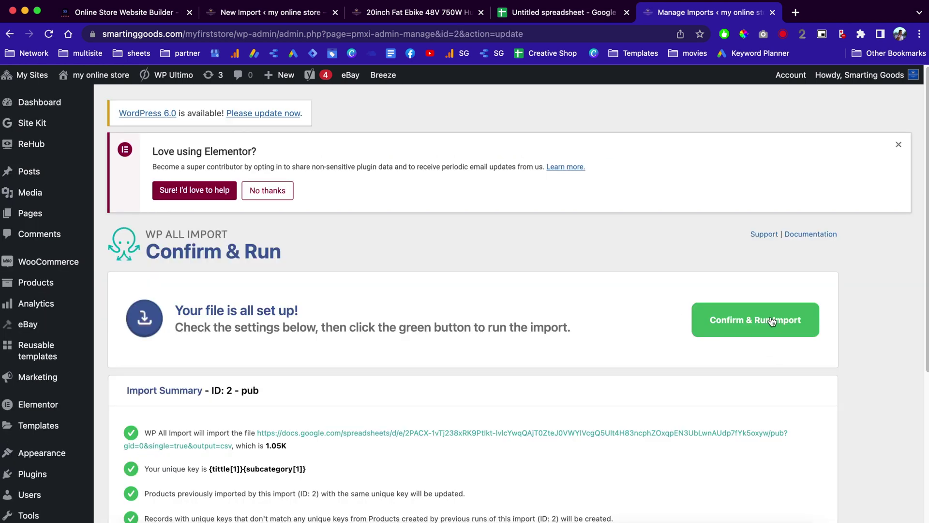
click(772, 322)
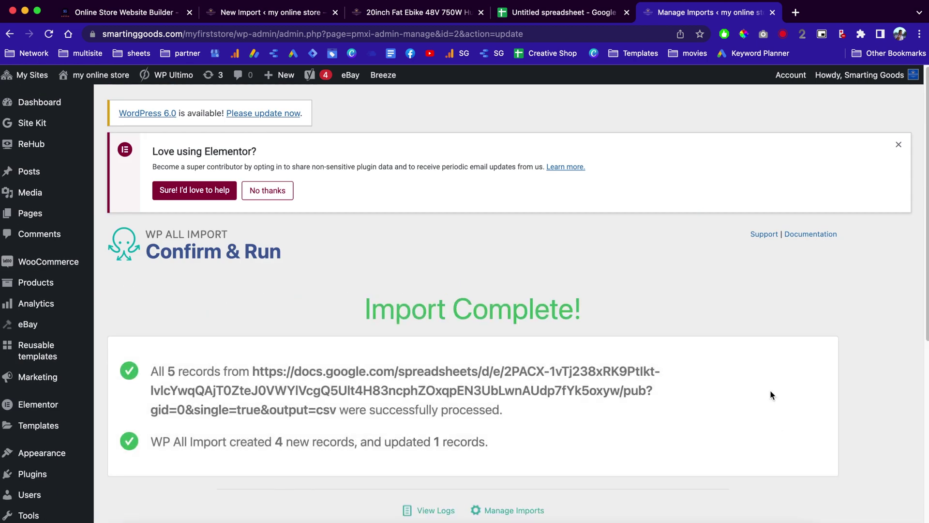
scroll(771, 390, down, 3)
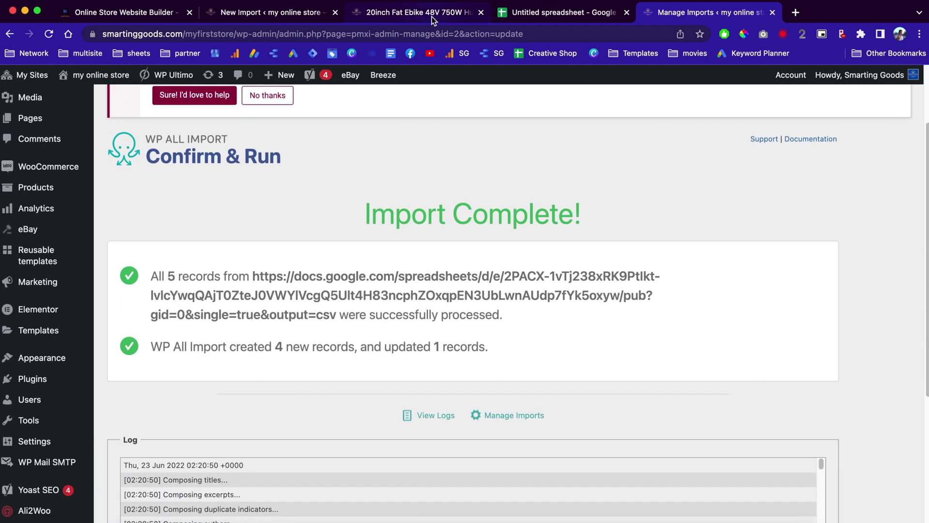
Switch to the store's browser tab, open the Shop page and examine the imported ebikes.
click(432, 16)
click(177, 191)
scroll(513, 201, down, 5)
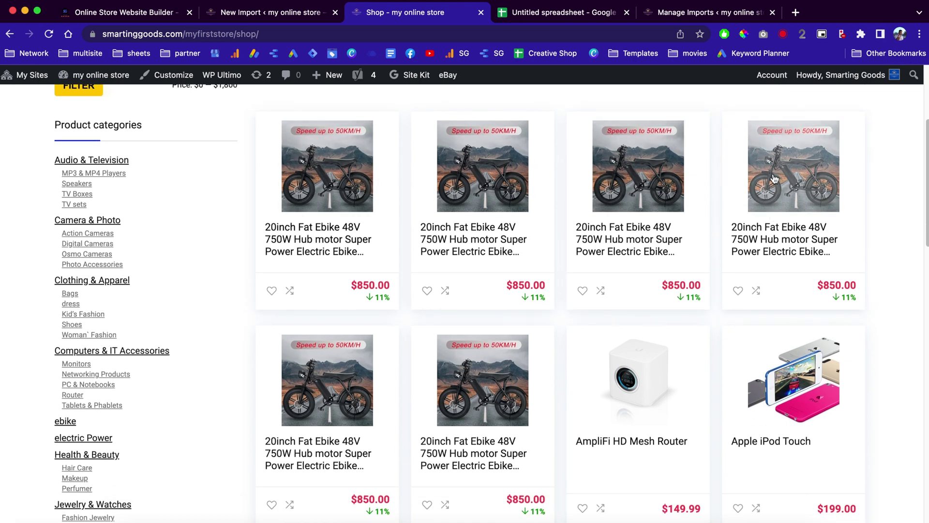
Open AliExpress in a new browser tab and go to the 60KM/H foldable electric scooter's product page from Top picks.
click(732, 12)
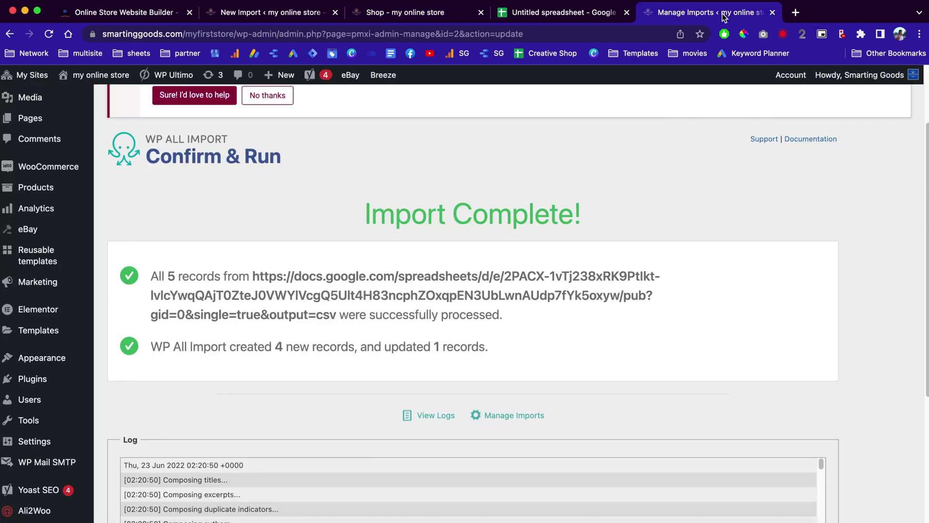
click(797, 11)
text(al)
key(Return)
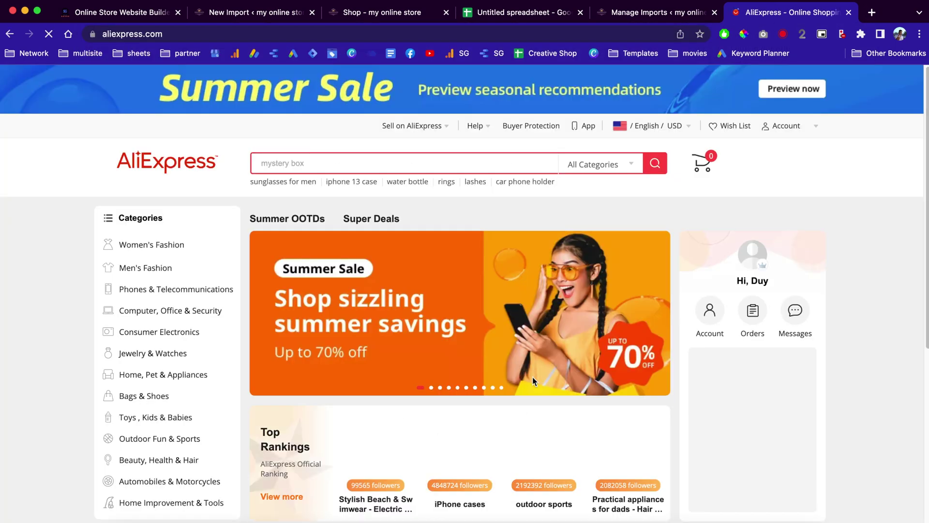
scroll(518, 410, down, 15)
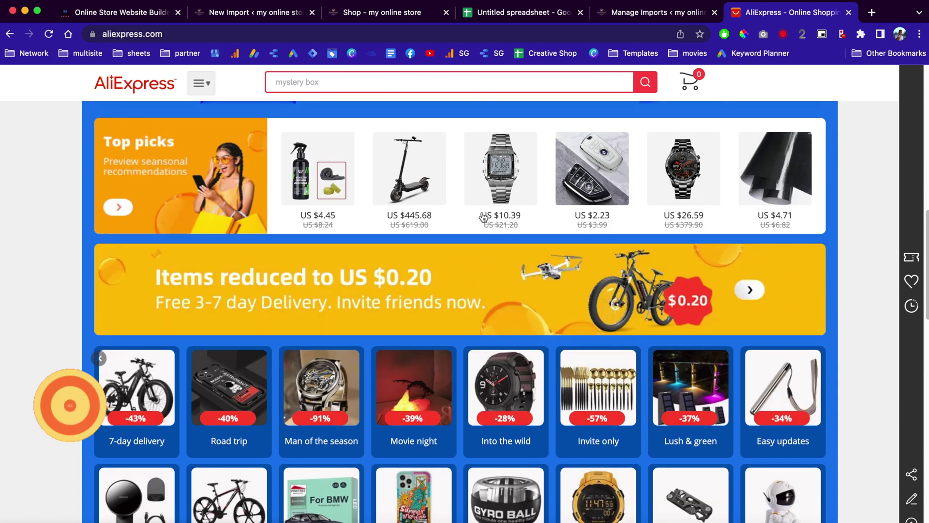
click(409, 184)
scroll(324, 316, down, 1)
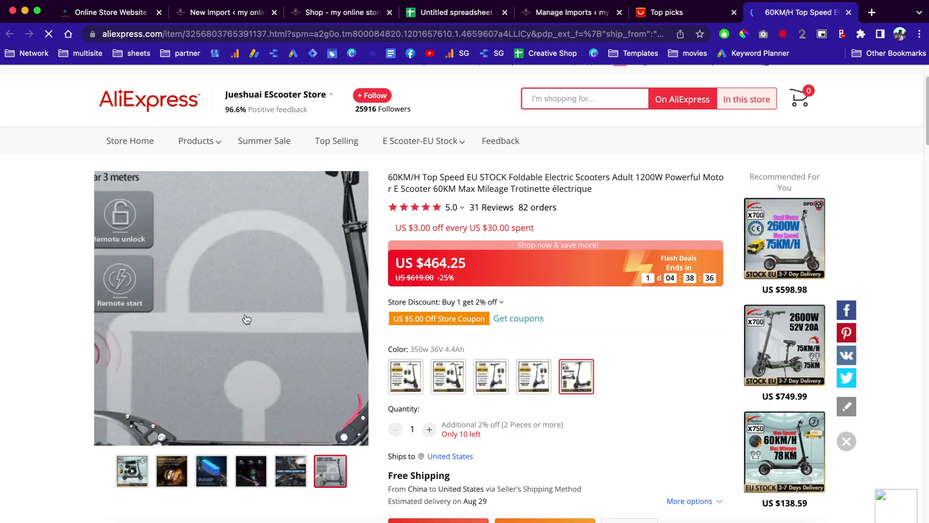
Copy the scooter's image address and paste it into row 3 of the spreadsheet's image link column.
right_click(257, 291)
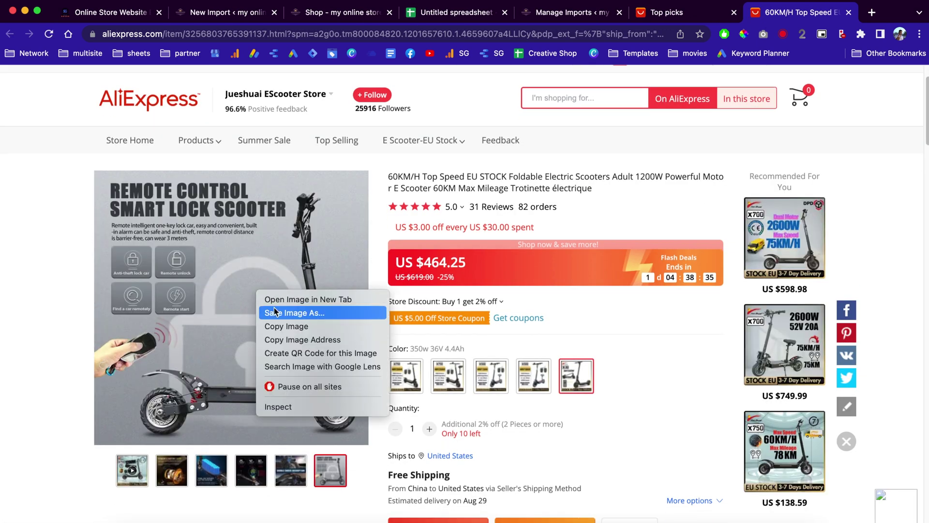
click(294, 340)
click(455, 14)
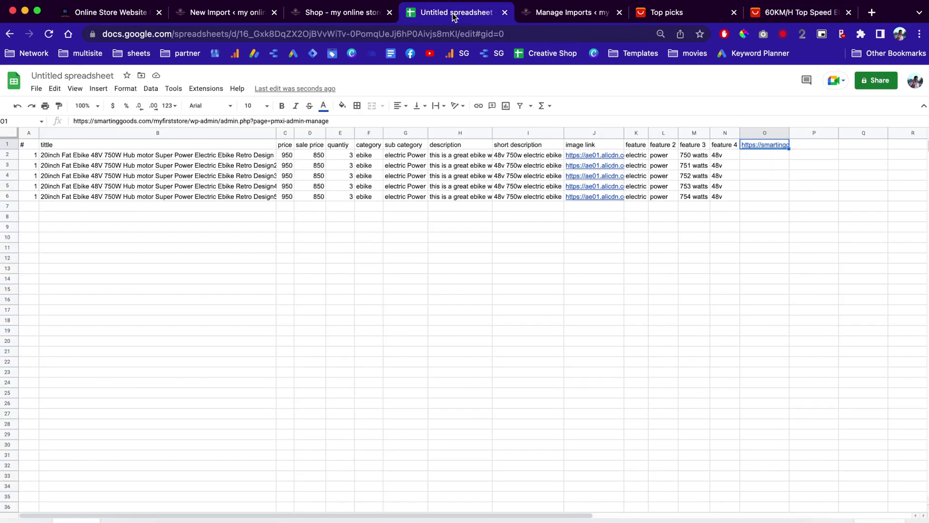
click(592, 168)
key(ctrl+v)
click(774, 194)
Replace the image links in rows 4 and 5 with other AliExpress ebike image addresses, using an AOSTIRMOTOR S07 image for row 4.
click(609, 176)
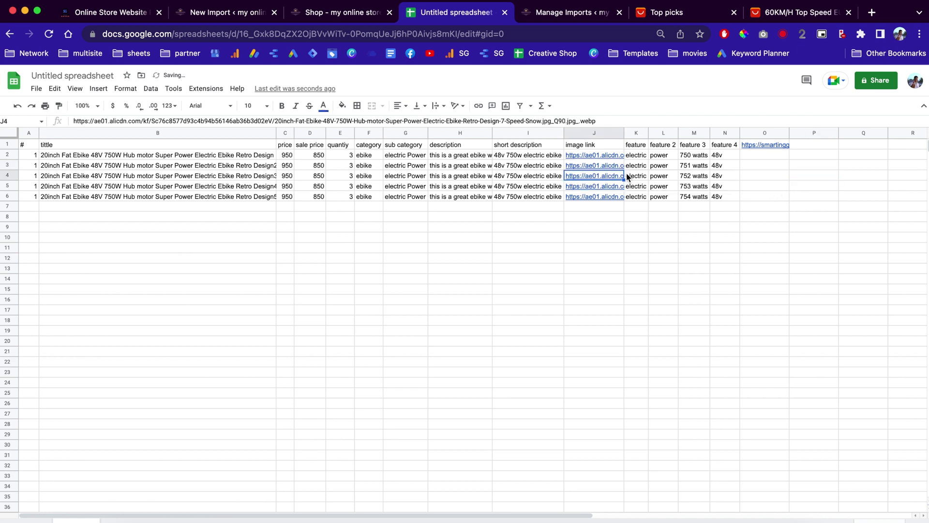
key(super+shift+t)
click(414, 14)
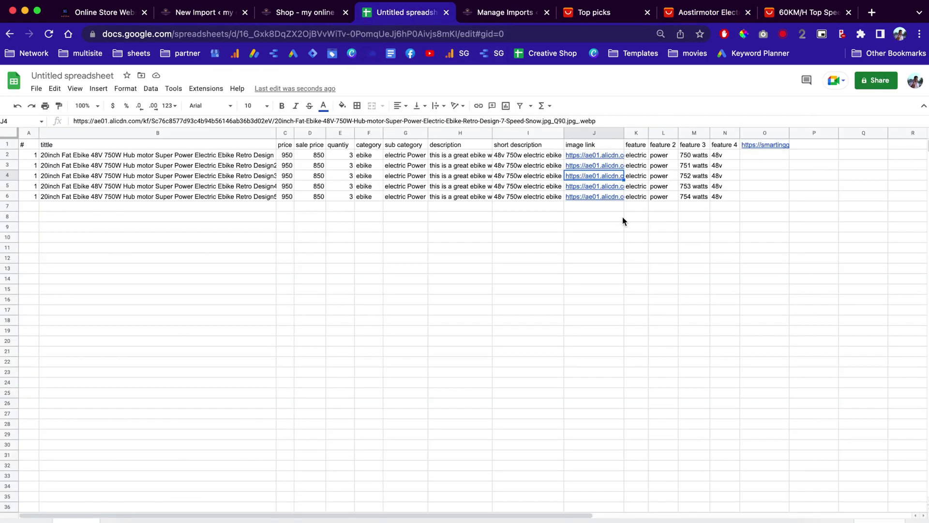
key(ctrl+v)
click(799, 12)
click(400, 14)
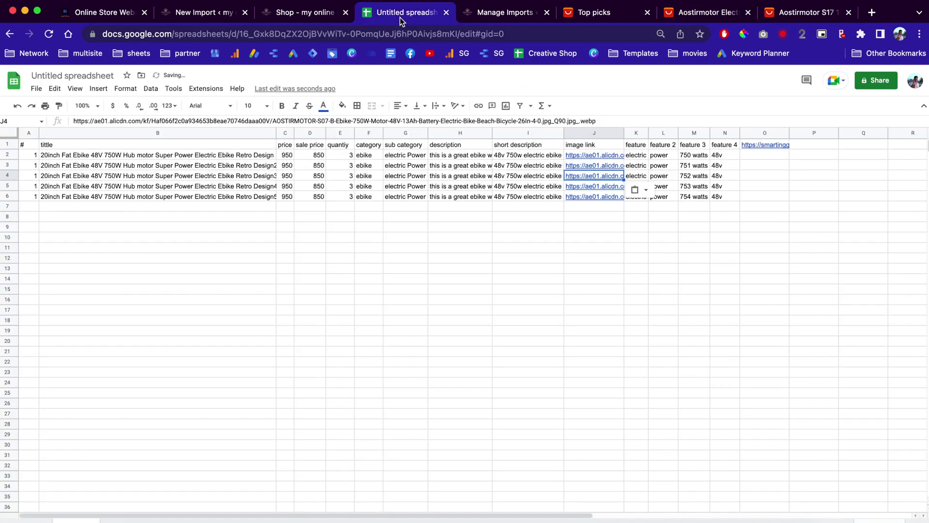
click(611, 188)
Copy an image address from the AOSTIRMOTOR S17 ebike page on AliExpress and paste it as row 6's image link.
click(804, 12)
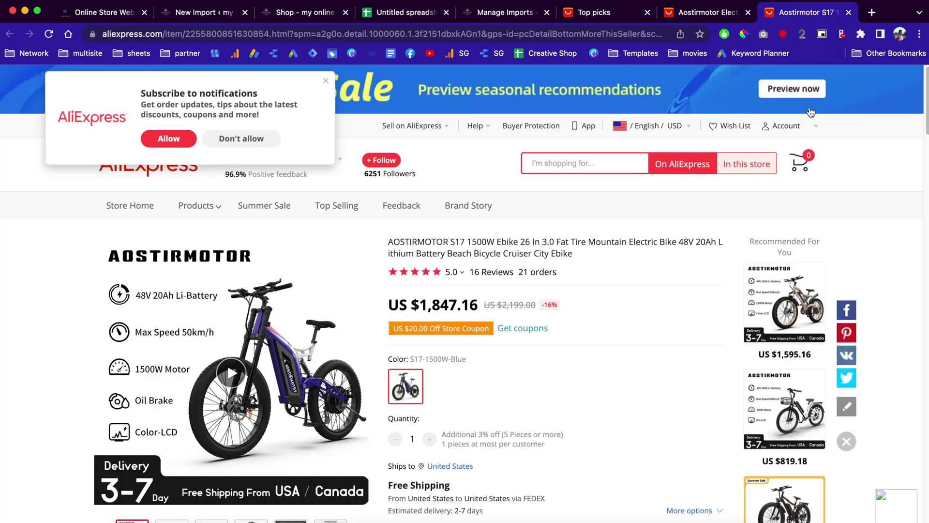
scroll(307, 421, down, 3)
mouse_move(290, 462)
right_click(264, 292)
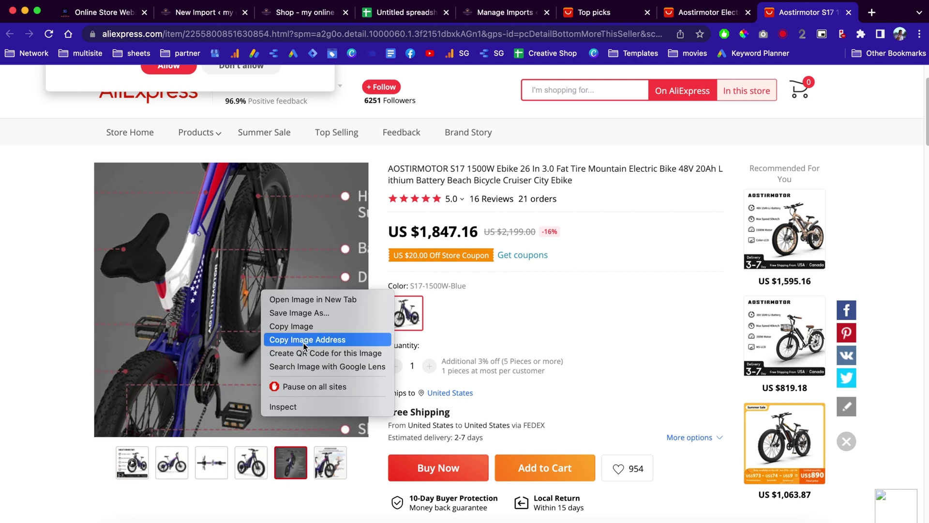
click(304, 340)
key(super+4)
key(super+v)
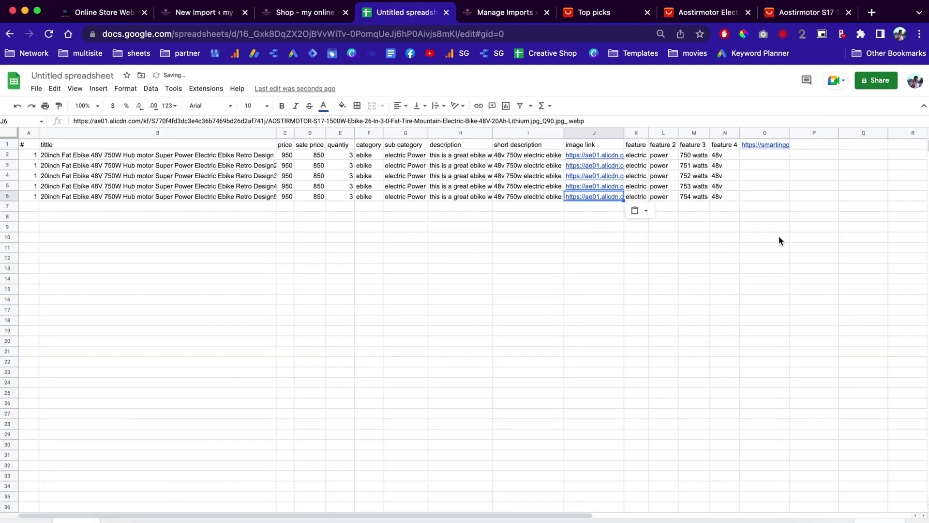
Set the sub category to scooter in row 3, moutain bike in row 5 and girl bike in row 6.
click(406, 166)
text(scooter)
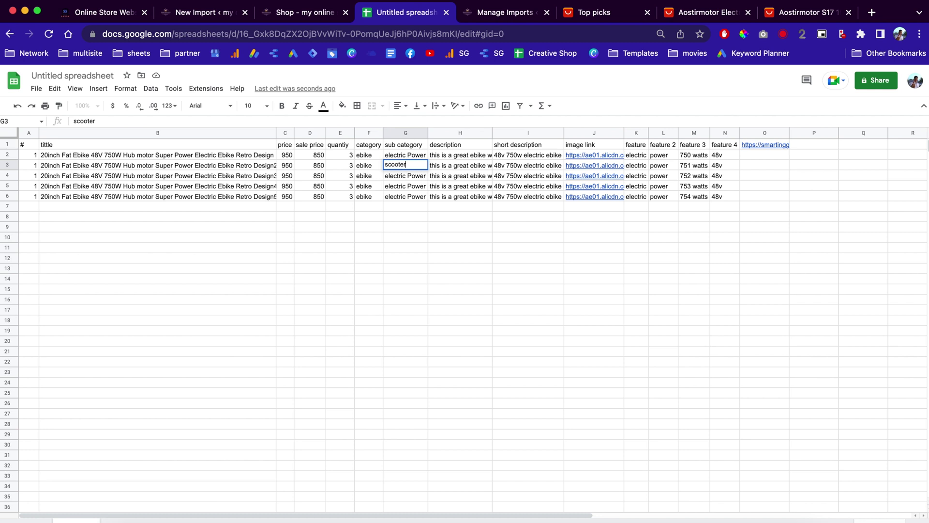
key(Tab)
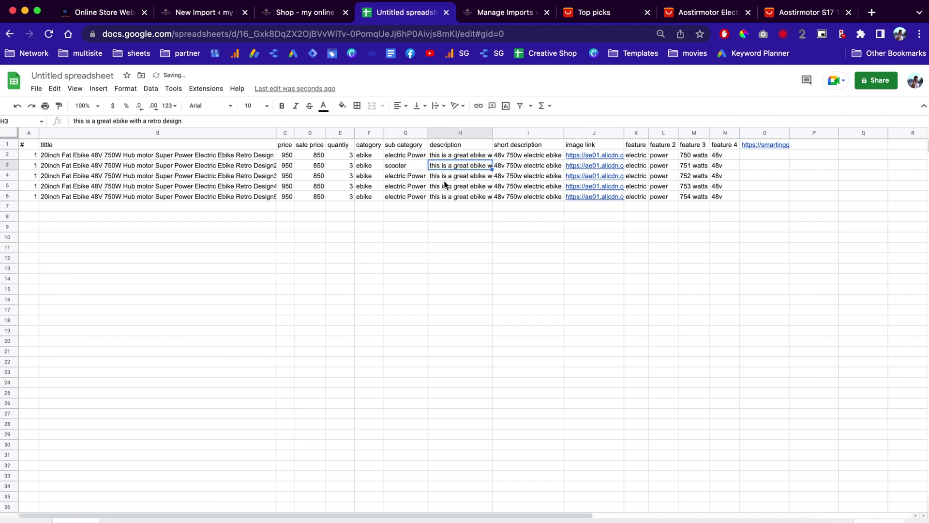
click(402, 177)
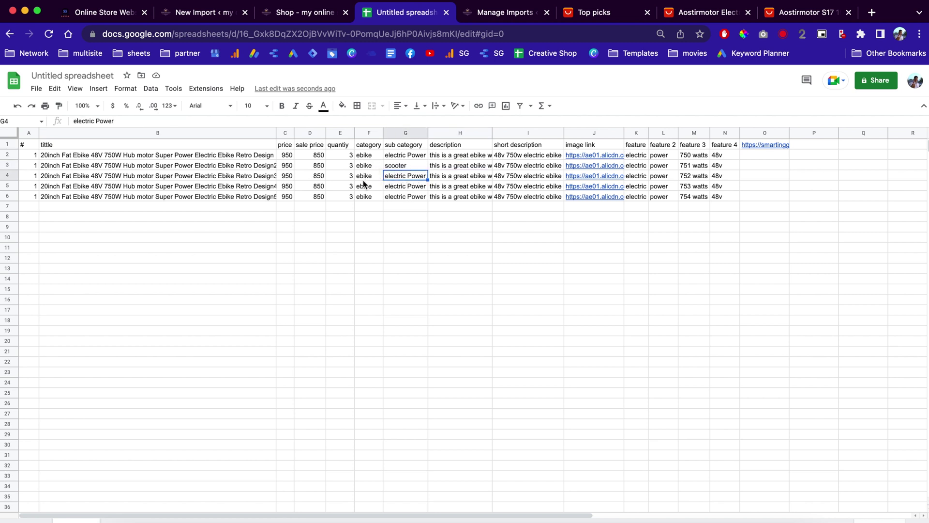
click(414, 188)
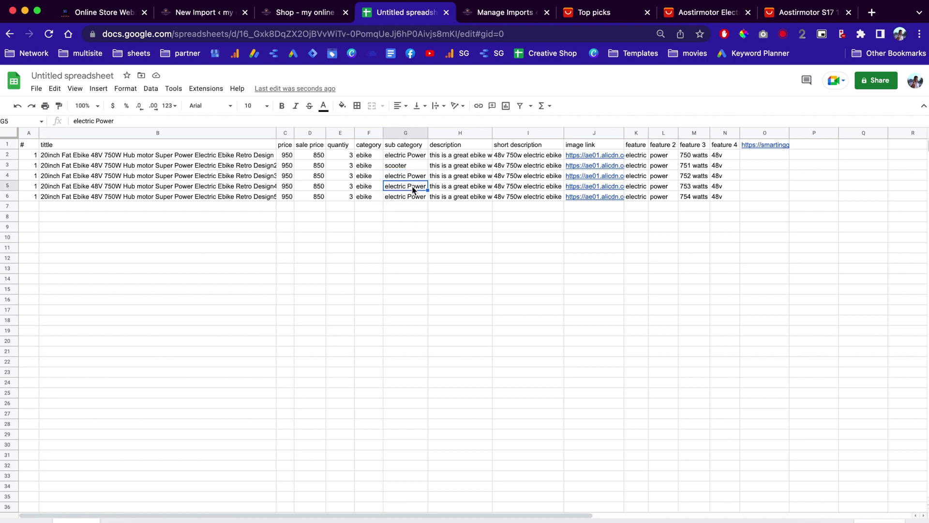
text(mout)
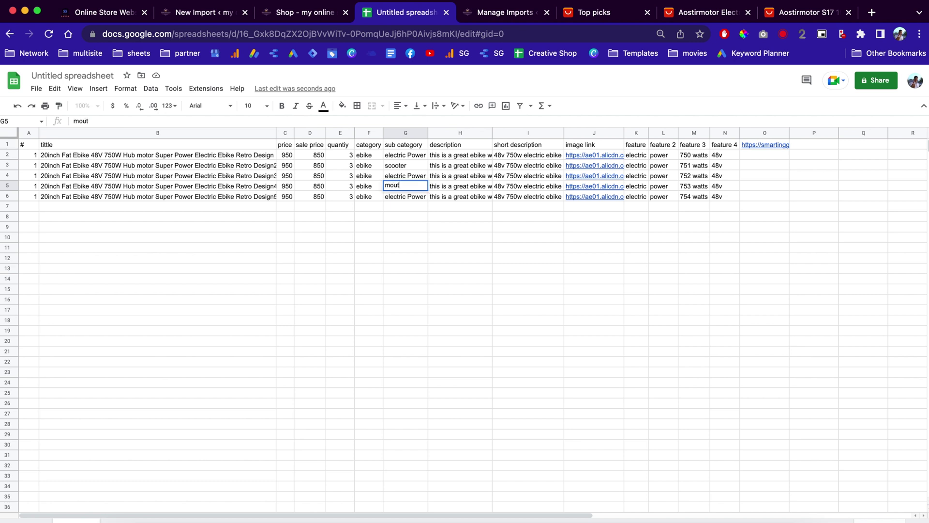
text(ain bike)
click(411, 197)
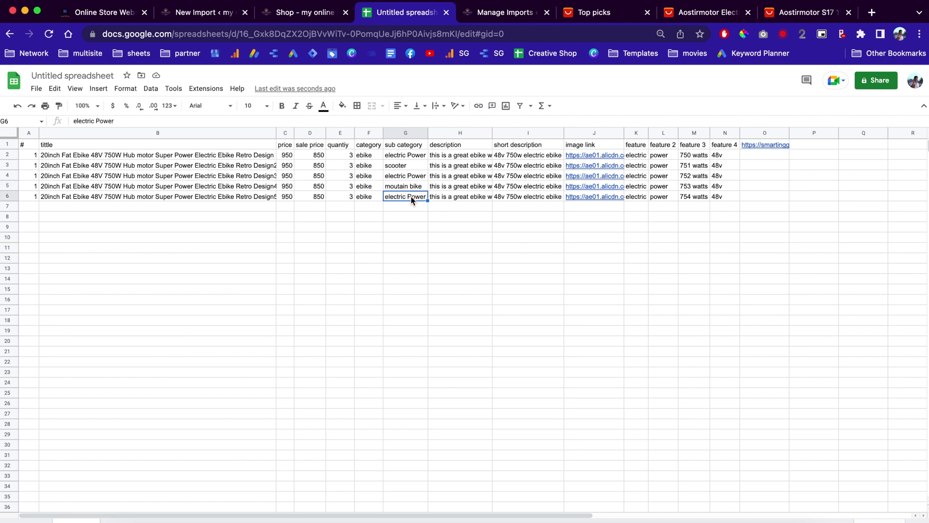
text(girl bike)
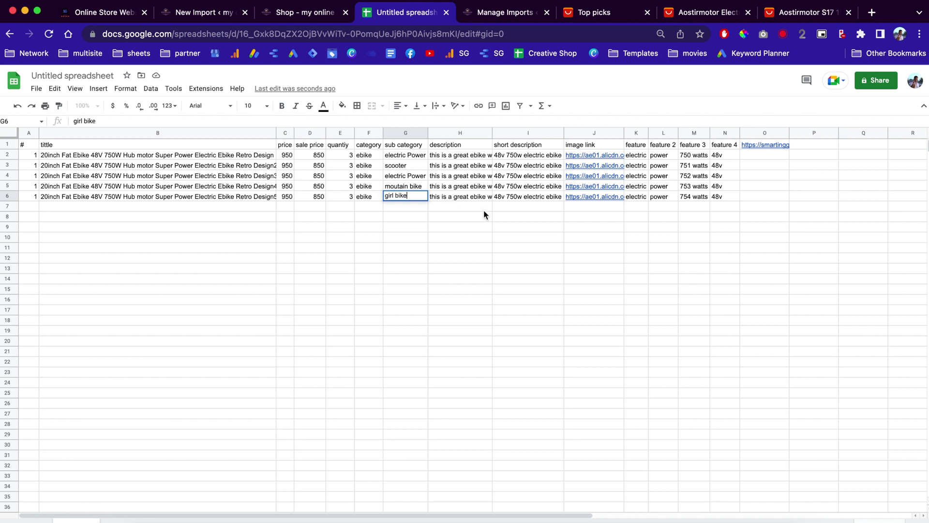
click(489, 217)
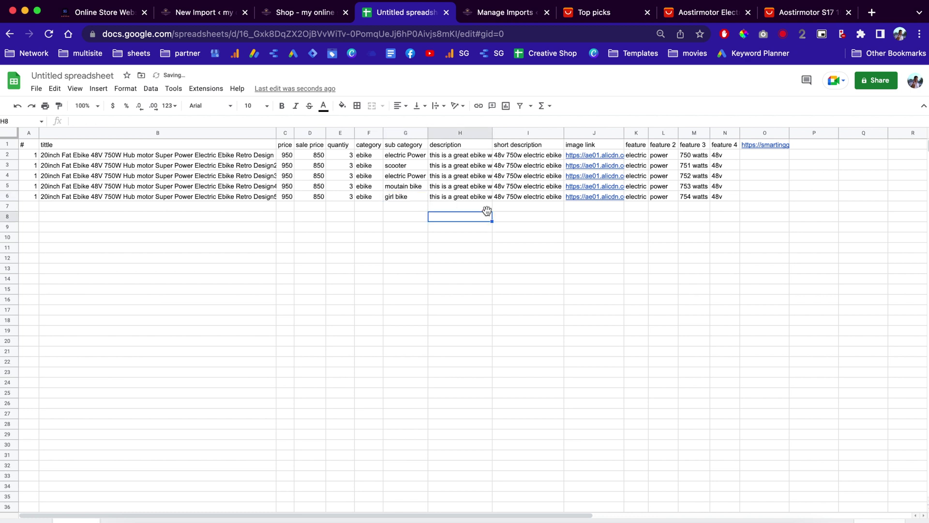
Set feature 3 to 1000 watts in row 4 and 500 watts in row 2.
click(477, 156)
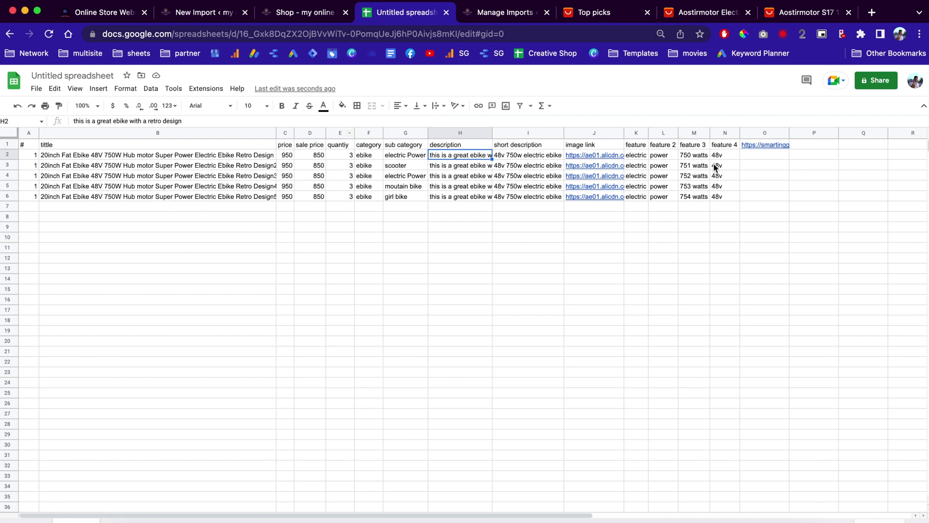
click(699, 174)
double_click(690, 177)
drag(690, 176, 658, 176)
text(1000)
click(689, 157)
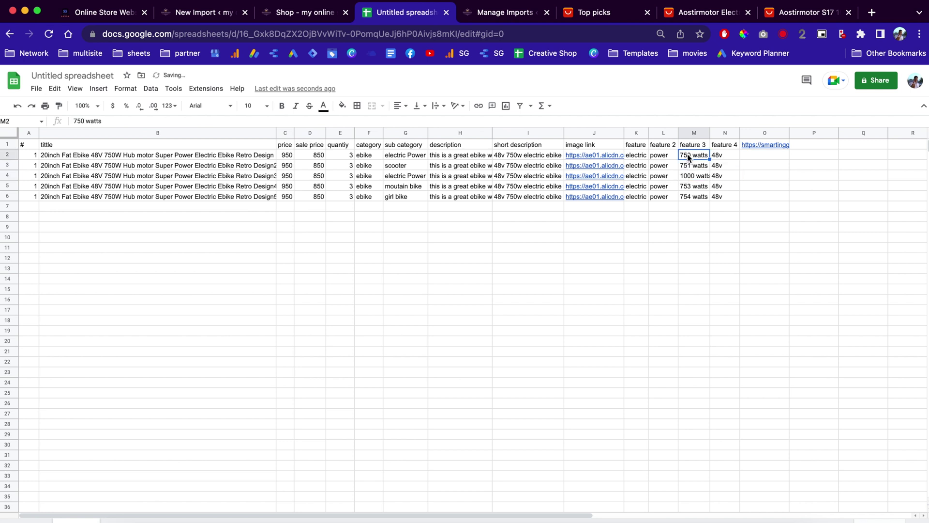
double_click(689, 157)
text(500)
Set feature 4 to 72v in row 5.
double_click(715, 186)
text(7v)
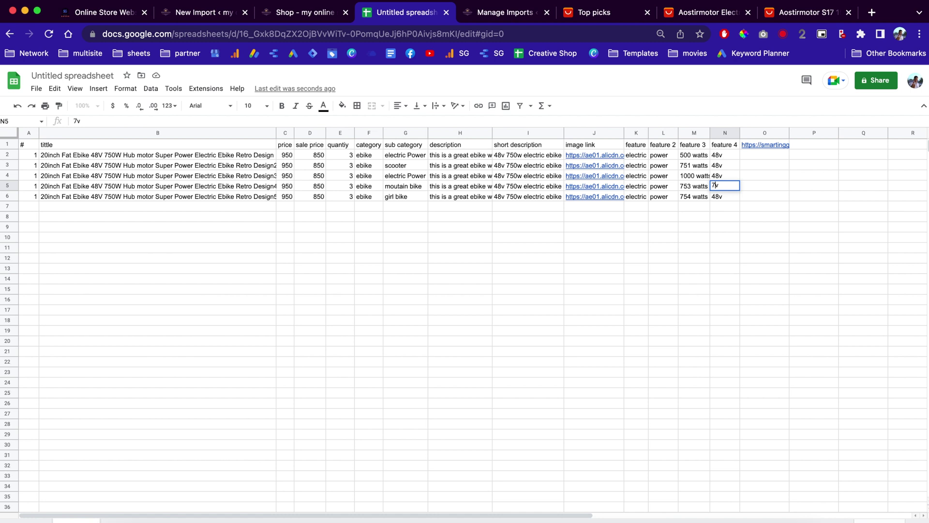
key(Return)
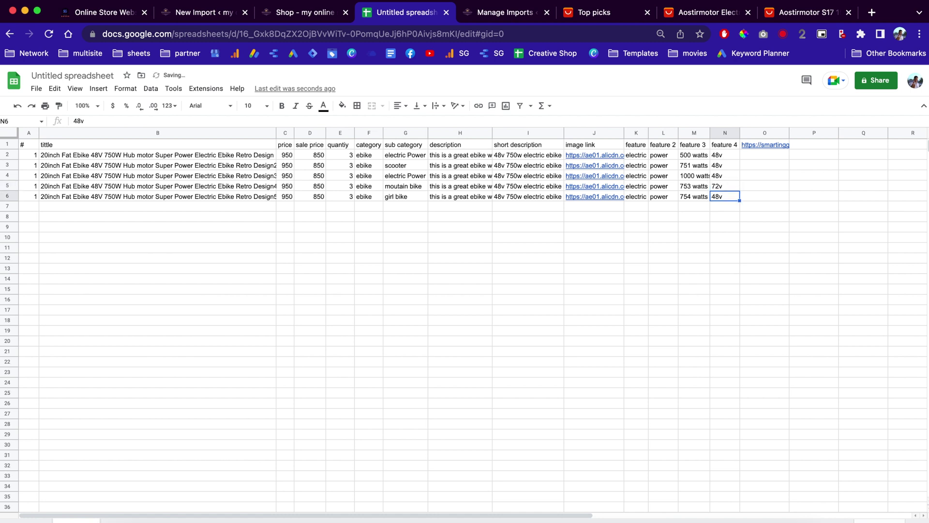
Open the WP All Import Manage Imports page from the link stored in cell O1.
click(769, 146)
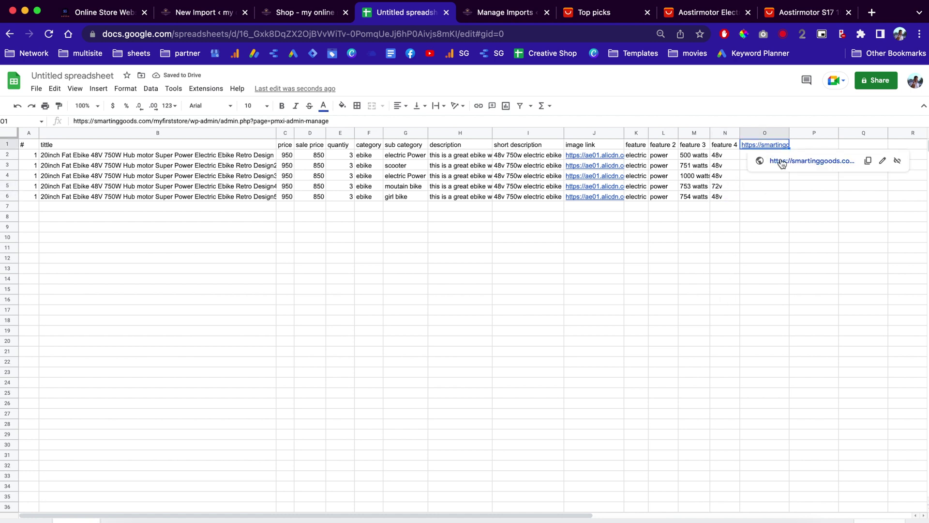
click(779, 161)
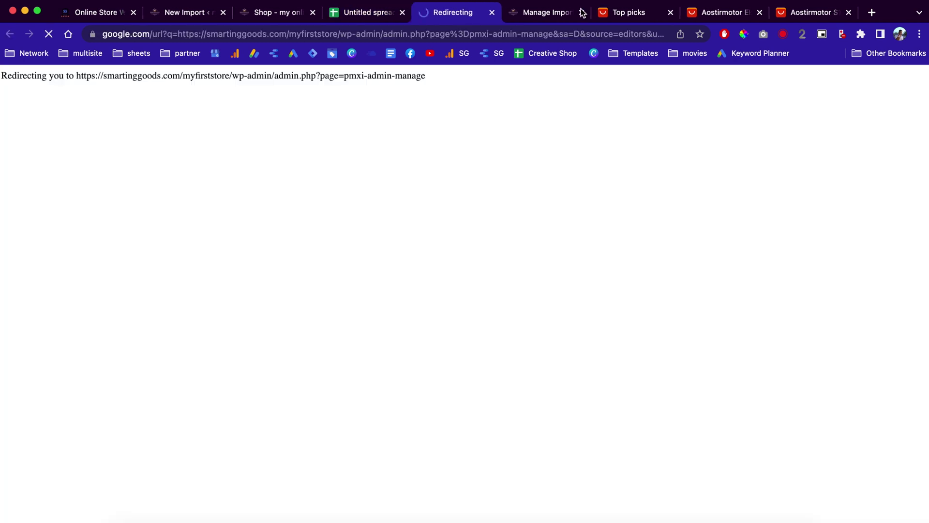
click(537, 12)
key(ctrl+shift+Tab)
click(542, 15)
scroll(170, 409, down, 5)
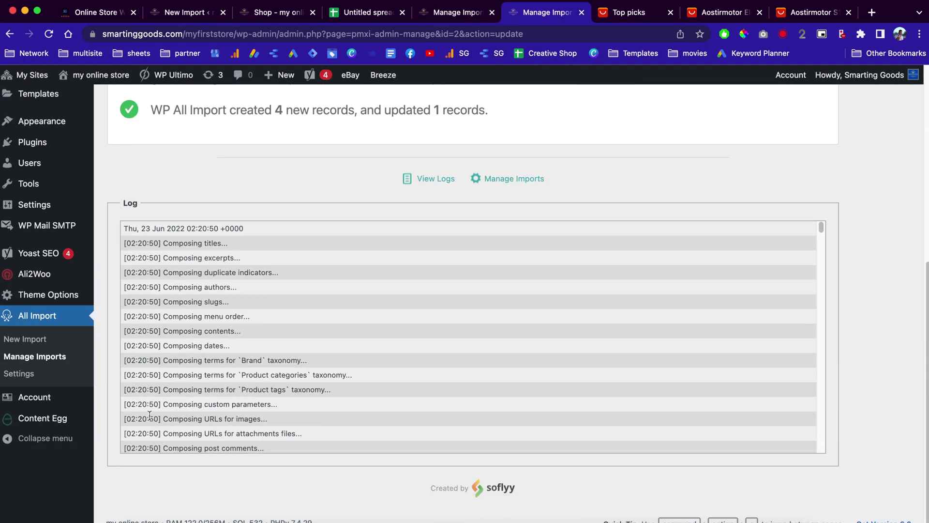
click(38, 357)
click(463, 14)
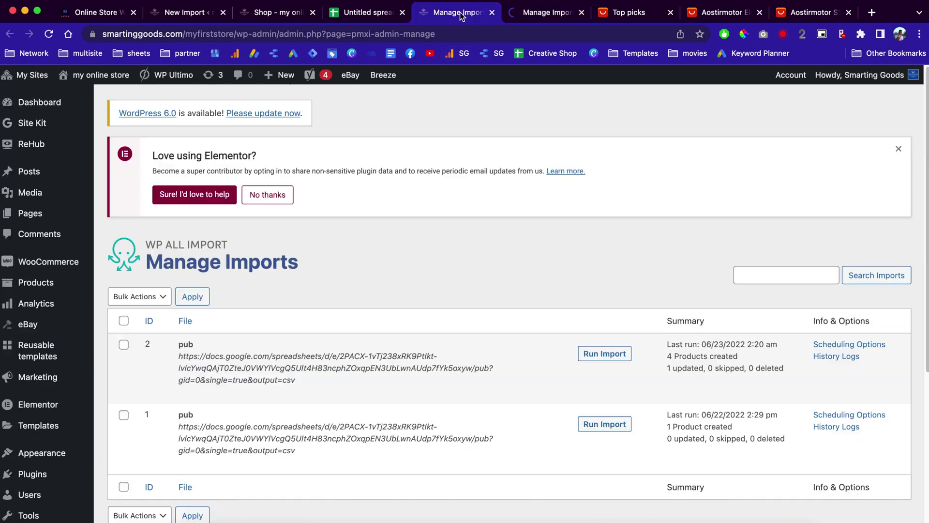
Copy the Manage Imports page address and paste it into cell O1 of the spreadsheet.
click(362, 34)
right_click(361, 33)
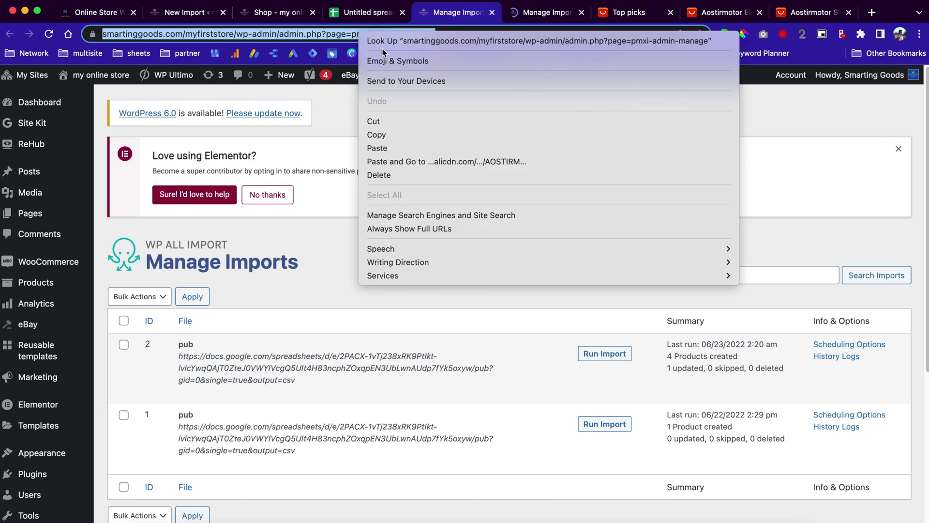
click(399, 134)
click(368, 12)
key(ctrl+v)
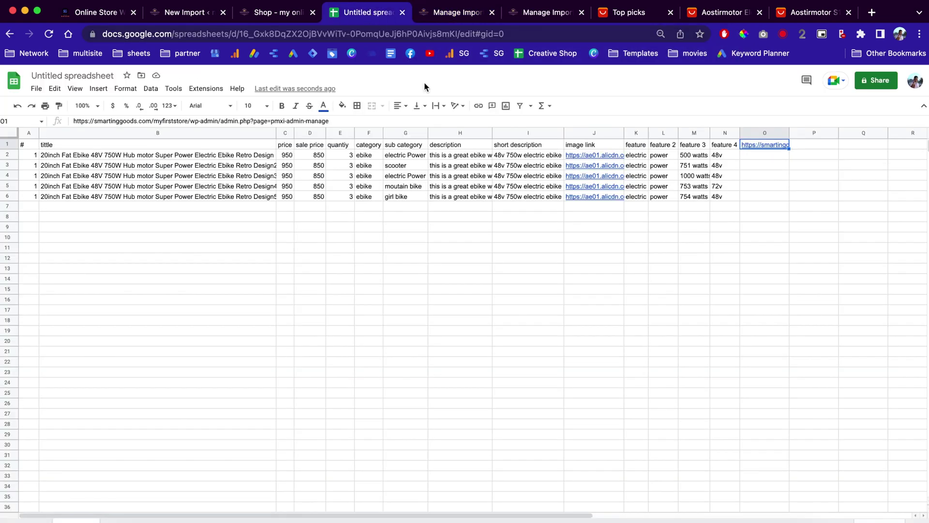
click(766, 146)
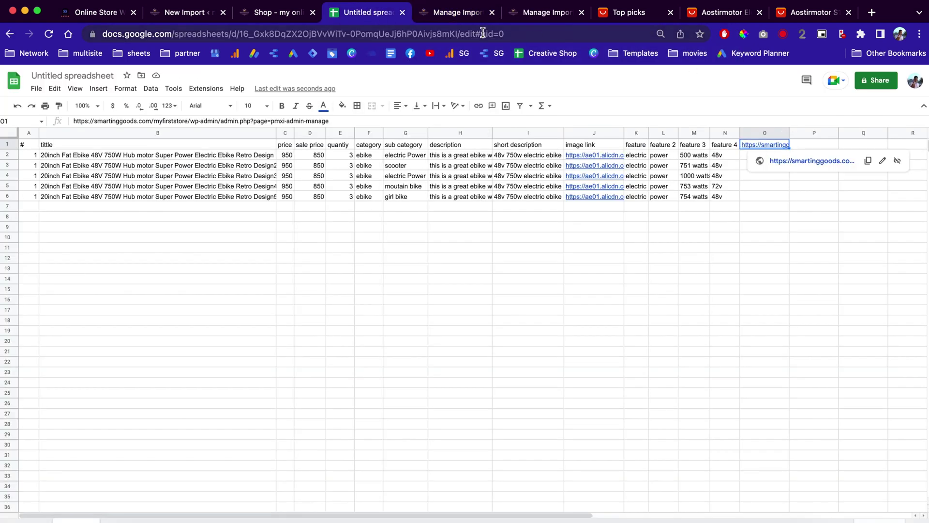
Close the duplicate Manage Imports page and keep the one opened from the spreadsheet link.
click(550, 15)
click(461, 17)
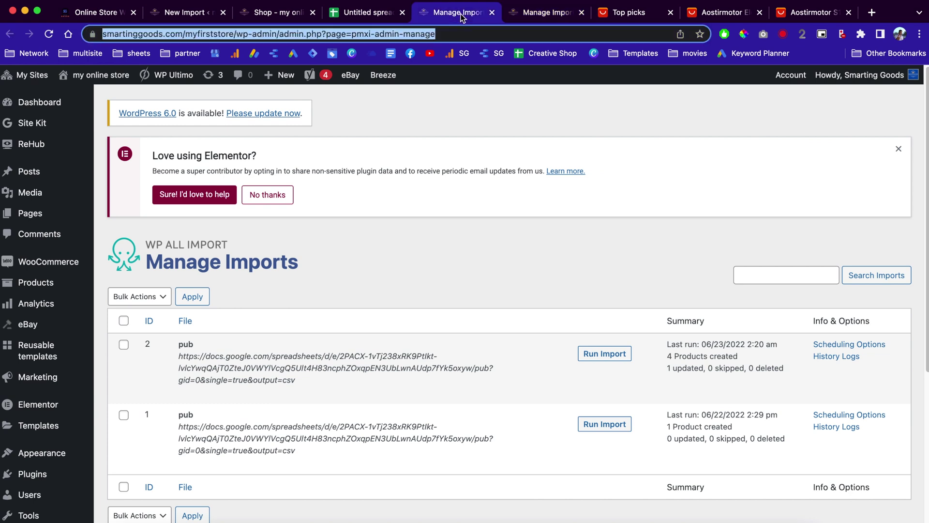
click(581, 12)
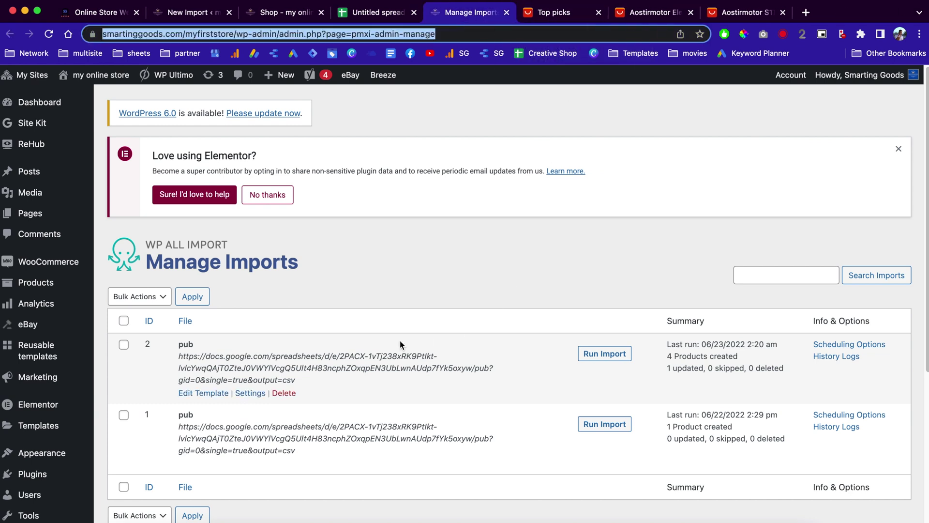
Run the import with ID 2 again to bring in the edited spreadsheet rows.
scroll(407, 343, down, 3)
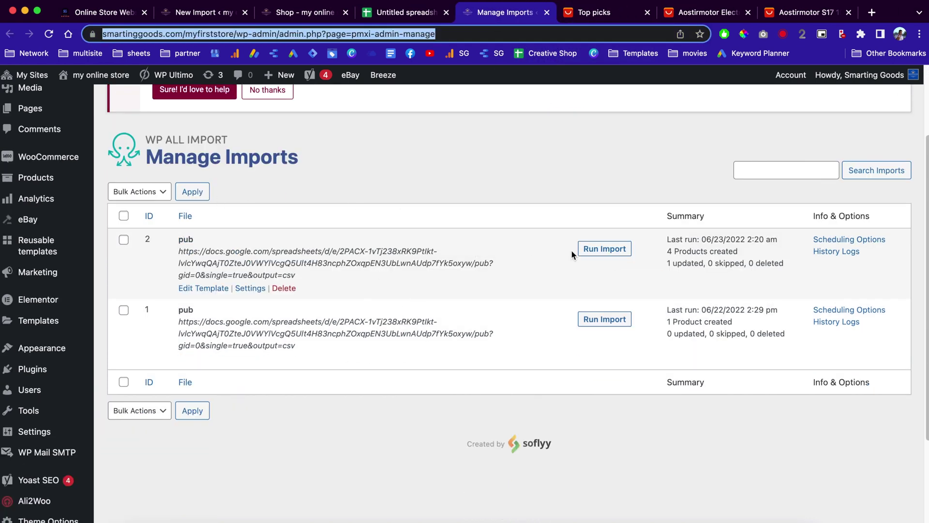
click(604, 250)
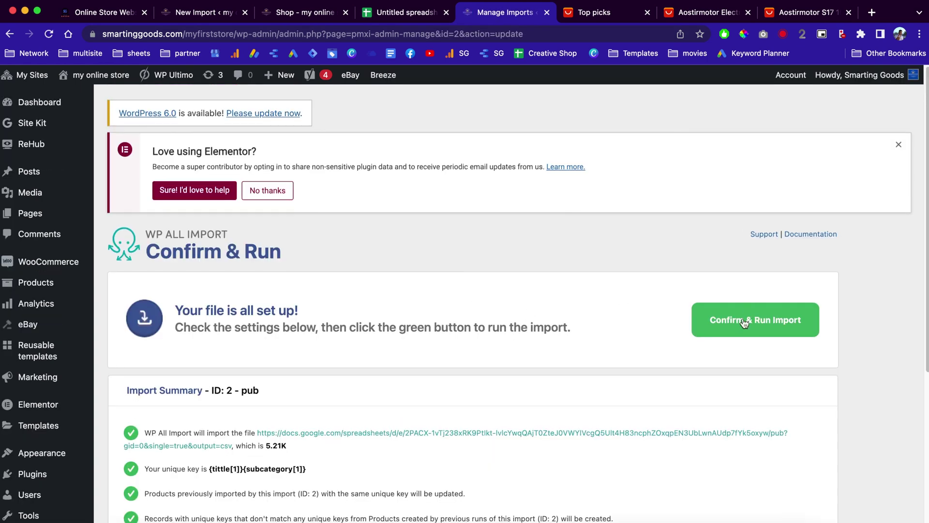
click(744, 323)
click(301, 13)
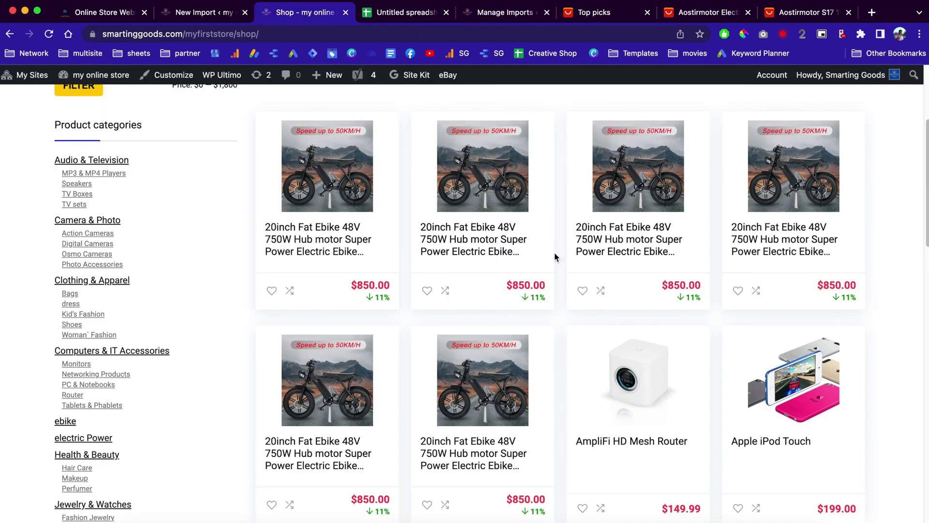
click(521, 14)
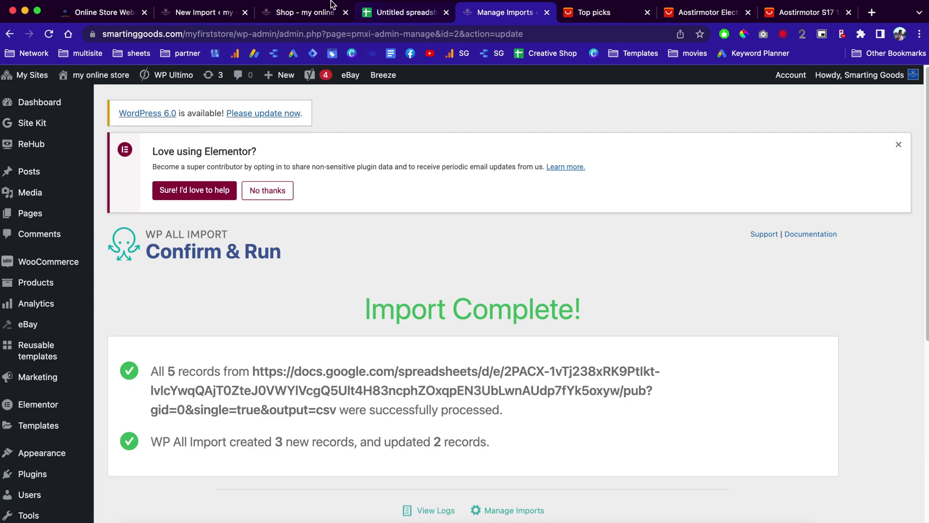
Reload the store's shop page and examine the re-imported products' images and the product categories.
click(295, 13)
click(50, 35)
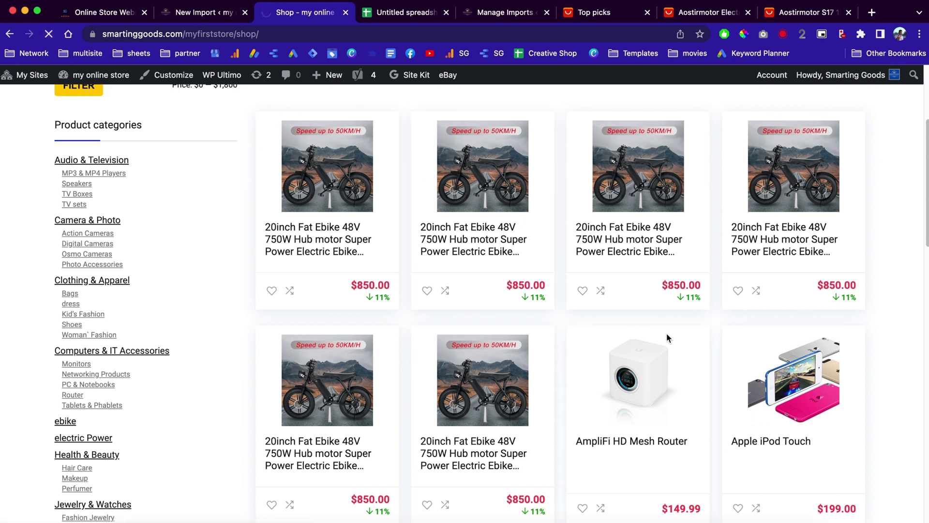
scroll(669, 372, up, 1)
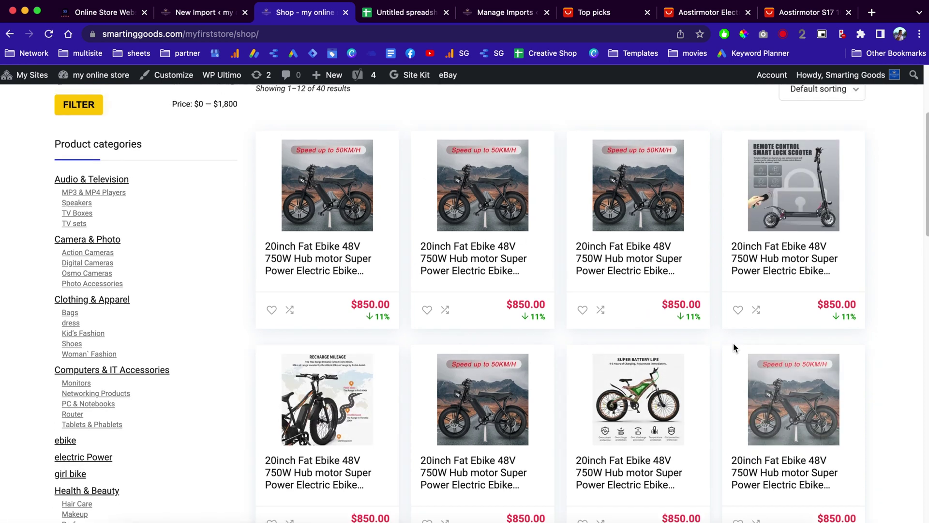
scroll(741, 244, down, 3)
scroll(774, 223, up, 2)
scroll(775, 242, up, 3)
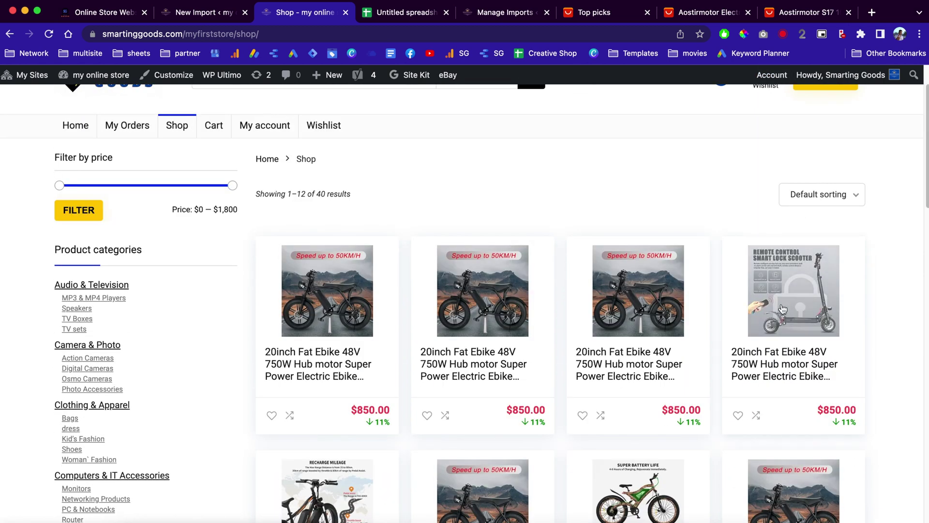
scroll(730, 321, down, 5)
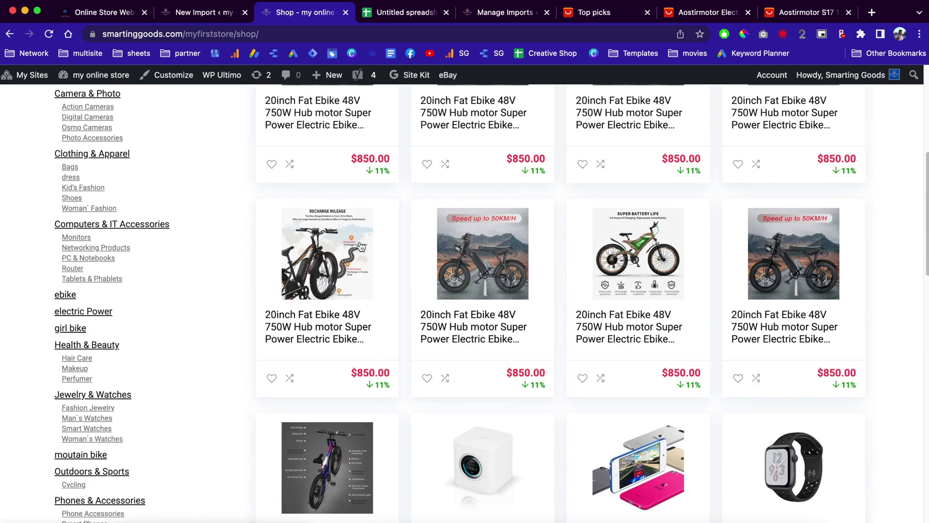
scroll(334, 283, down, 4)
scroll(680, 230, up, 8)
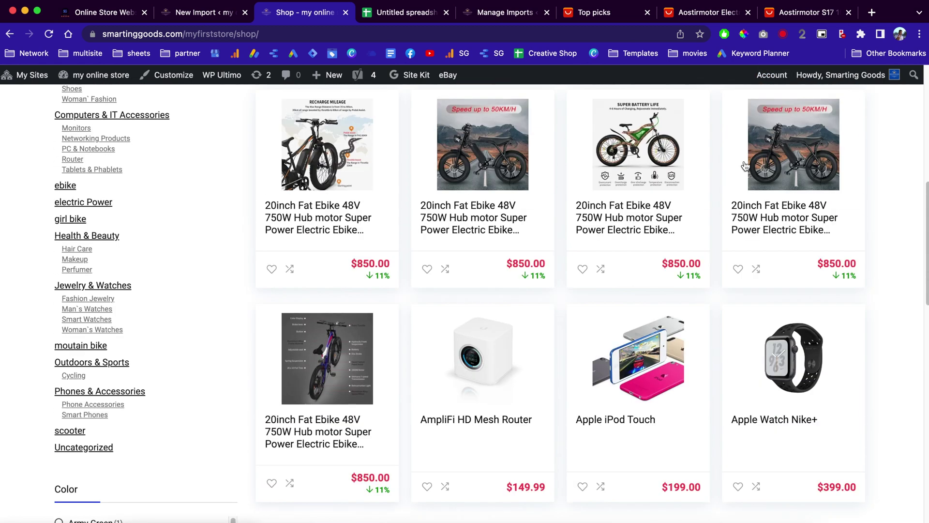
scroll(707, 285, down, 2)
scroll(707, 285, up, 5)
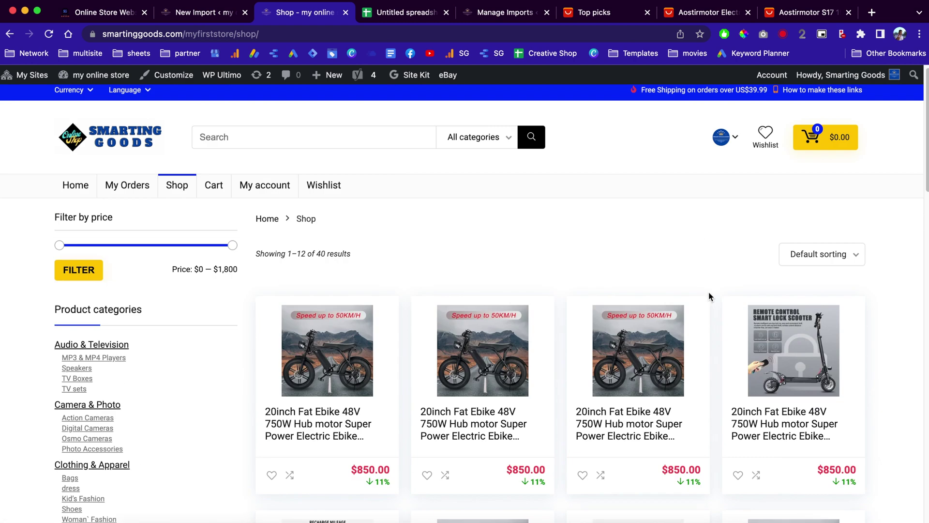
Return to Manage Imports and open the template of import ID 2 for editing at its title and description section.
click(494, 16)
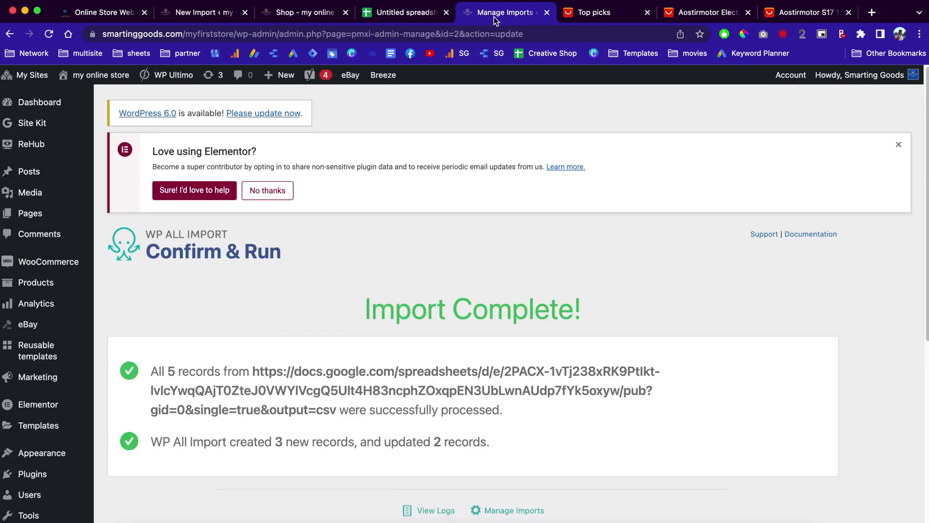
click(495, 507)
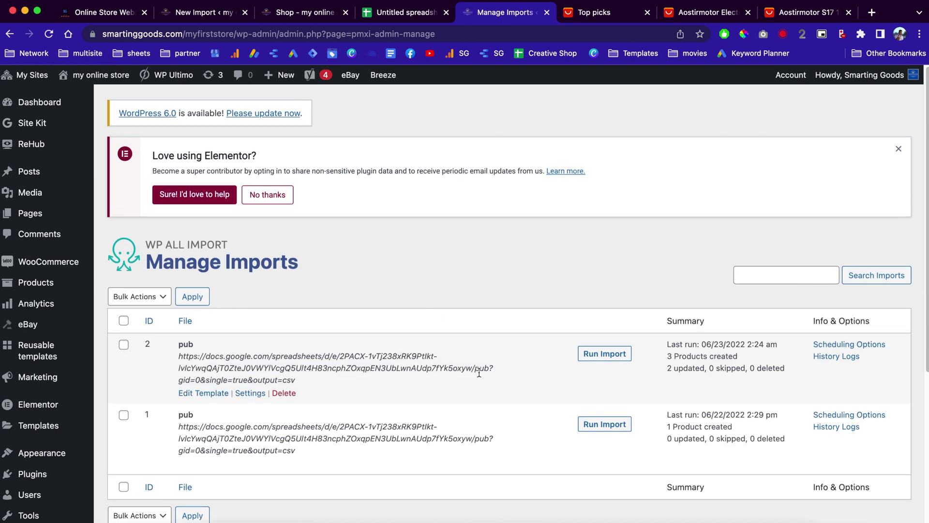
click(196, 395)
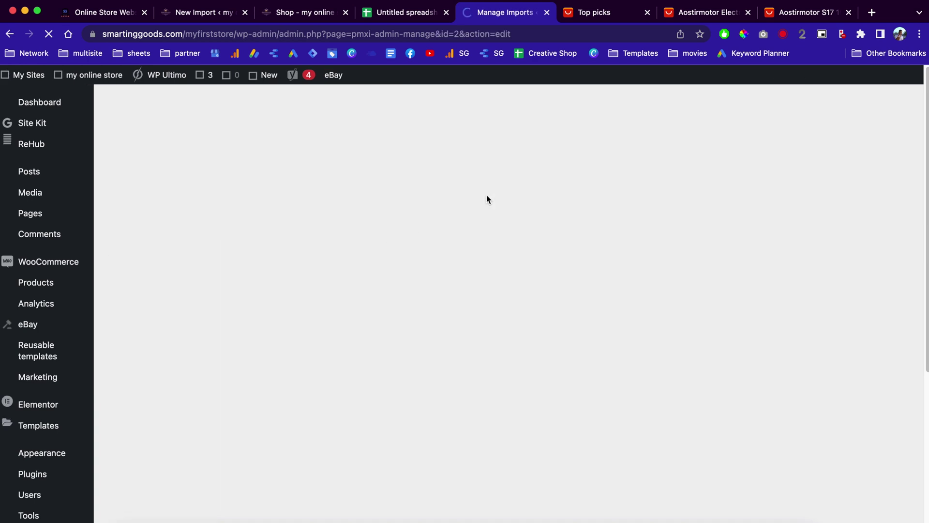
scroll(557, 203, down, 3)
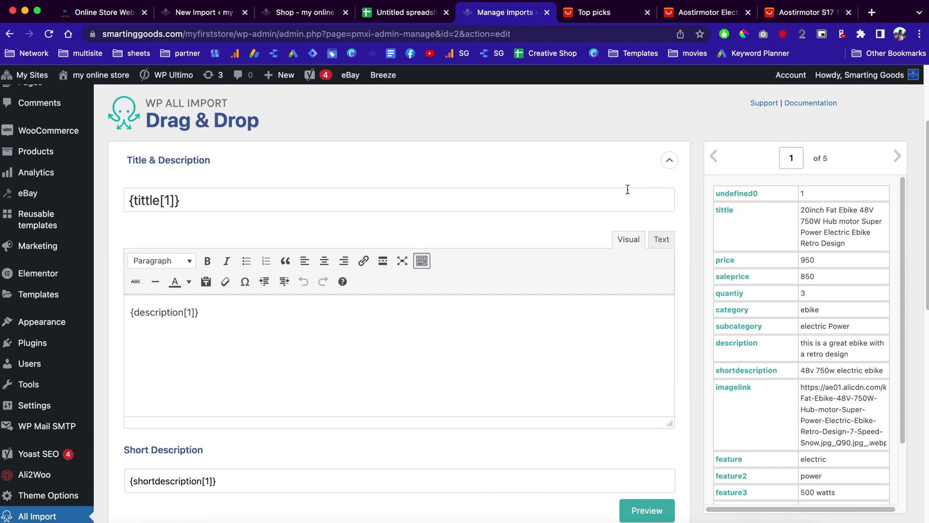
scroll(701, 181, down, 2)
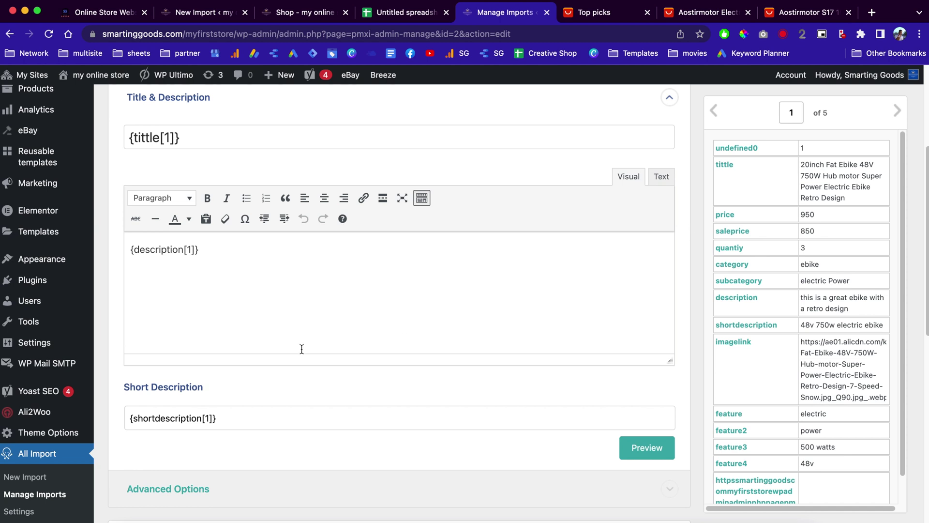
Add a "Features :" line below {description[1]} with a bulleted list of {feature[1]}, {feature2[1]}, {feature3[1]} and {feature4[1]}.
click(223, 236)
key(Return)
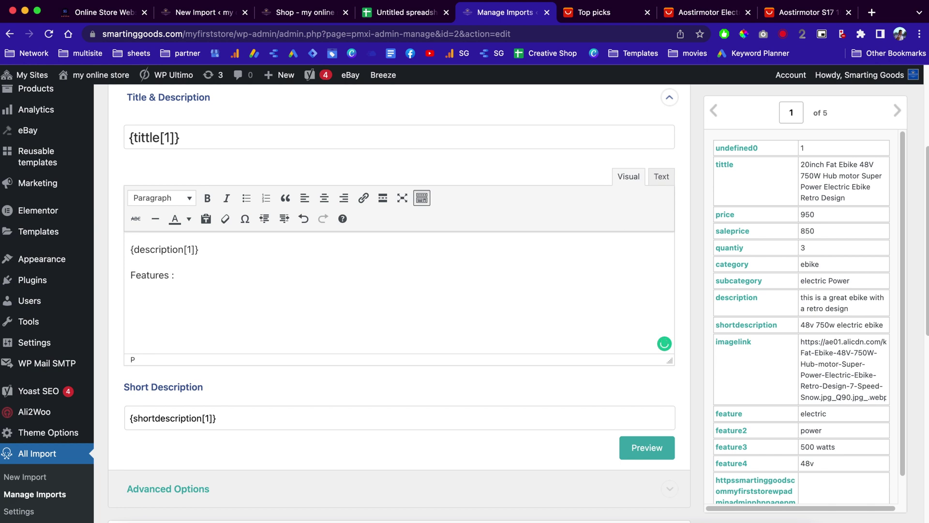
click(246, 198)
drag(737, 416, 195, 294)
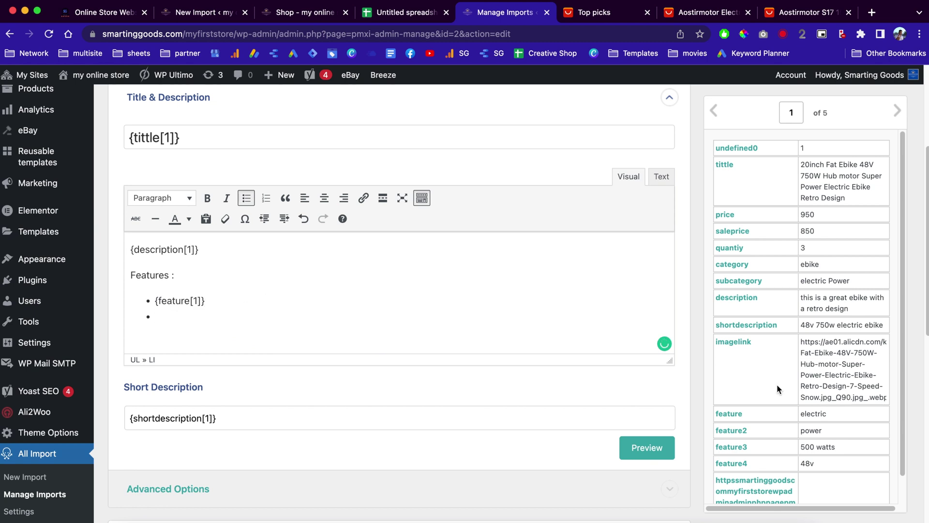
drag(744, 438, 246, 317)
drag(732, 463, 181, 343)
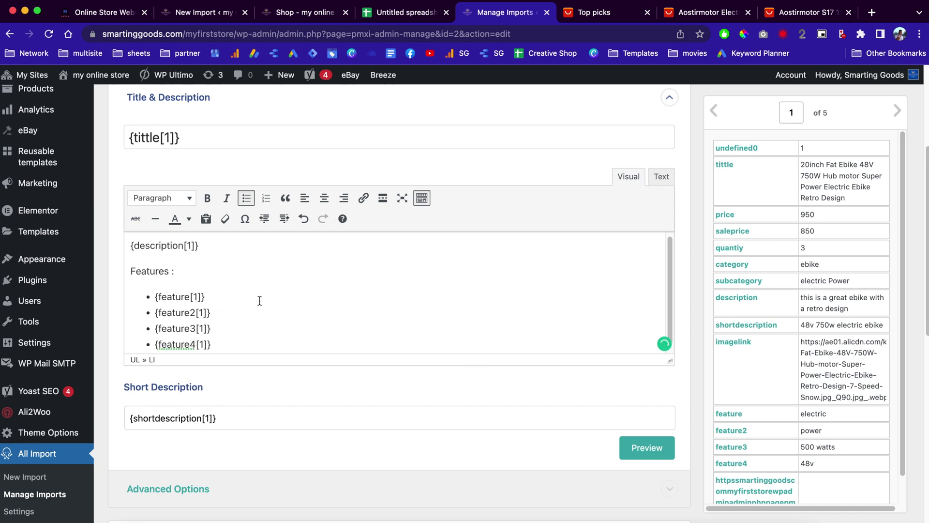
scroll(261, 301, down, 1)
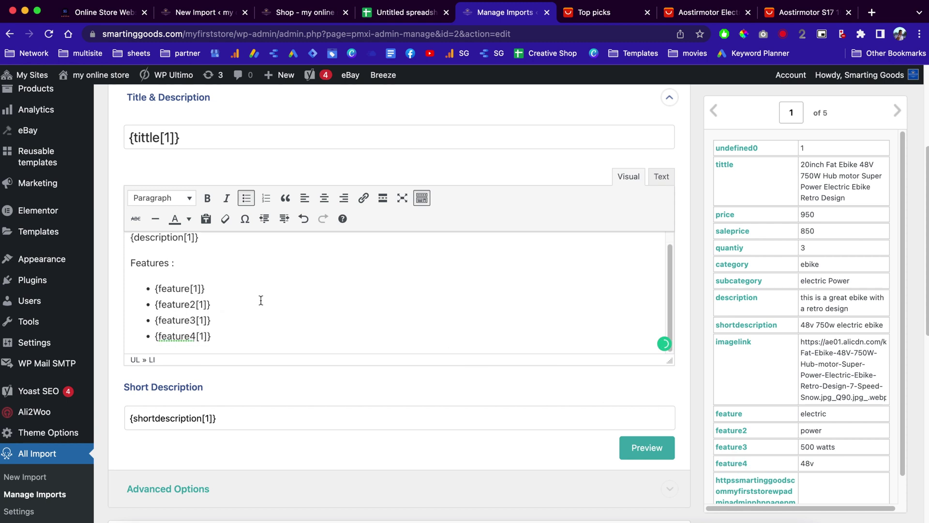
Copy the "Features :" line and its bulleted list from the description's HTML source and delete them there.
click(659, 177)
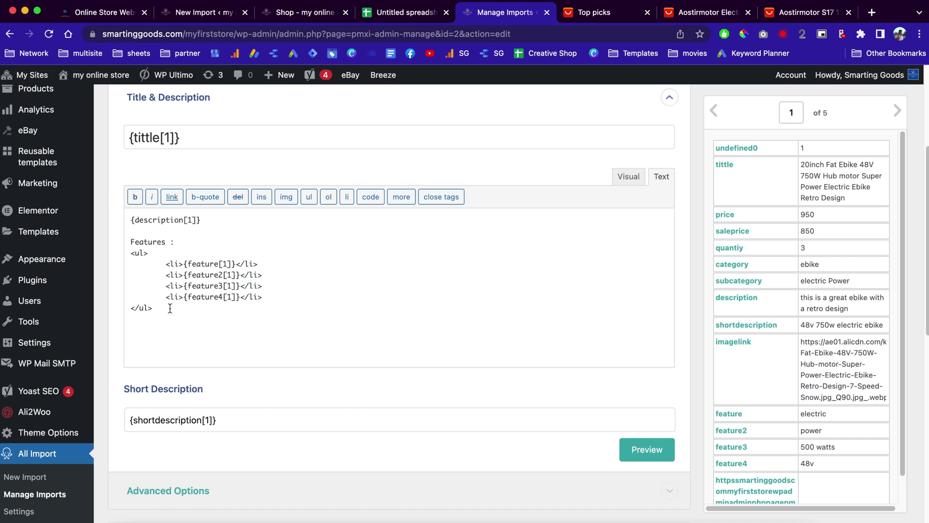
drag(160, 307, 126, 241)
key(super+c)
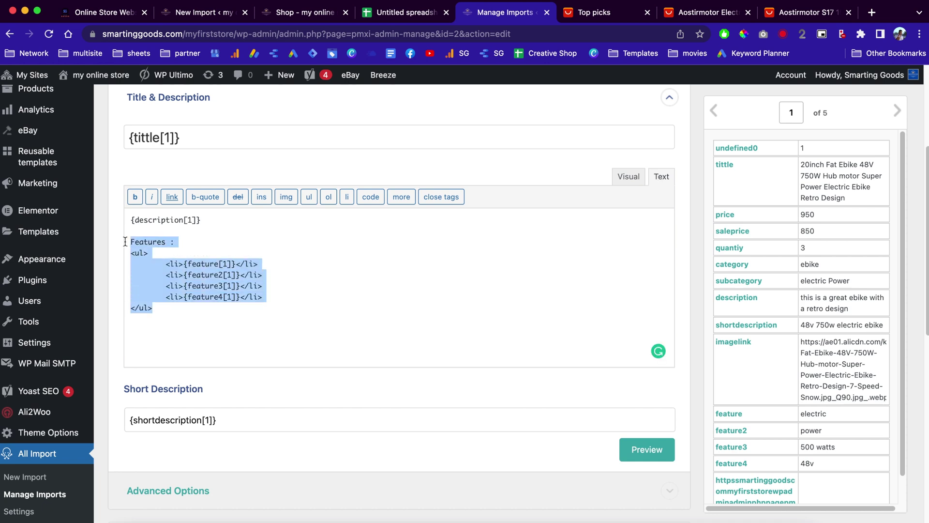
key(BackSpace)
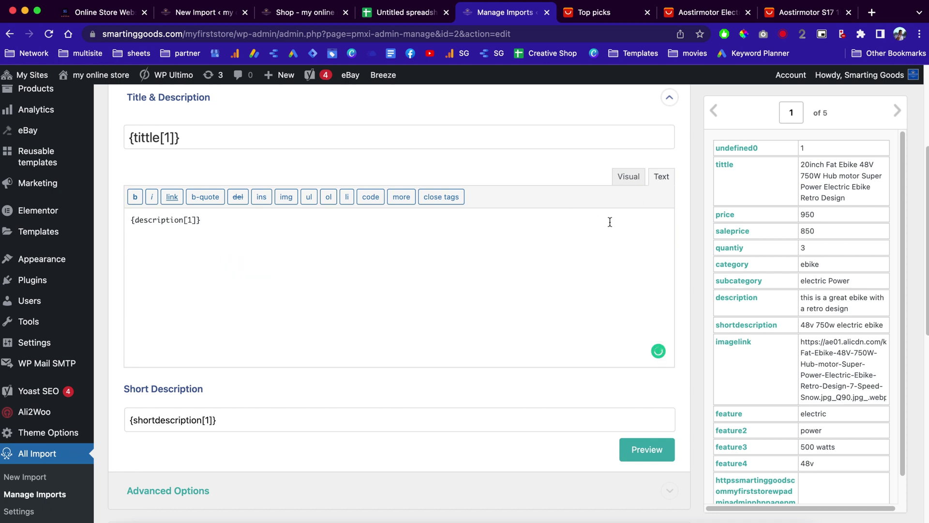
Replace the short description with the copied "Features :" line and its HTML list of the four feature fields.
click(627, 178)
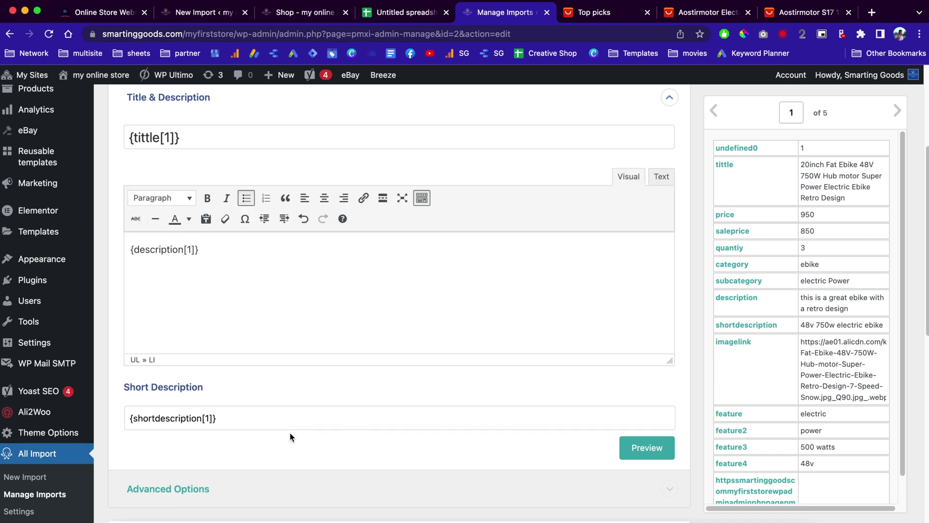
triple_click(237, 420)
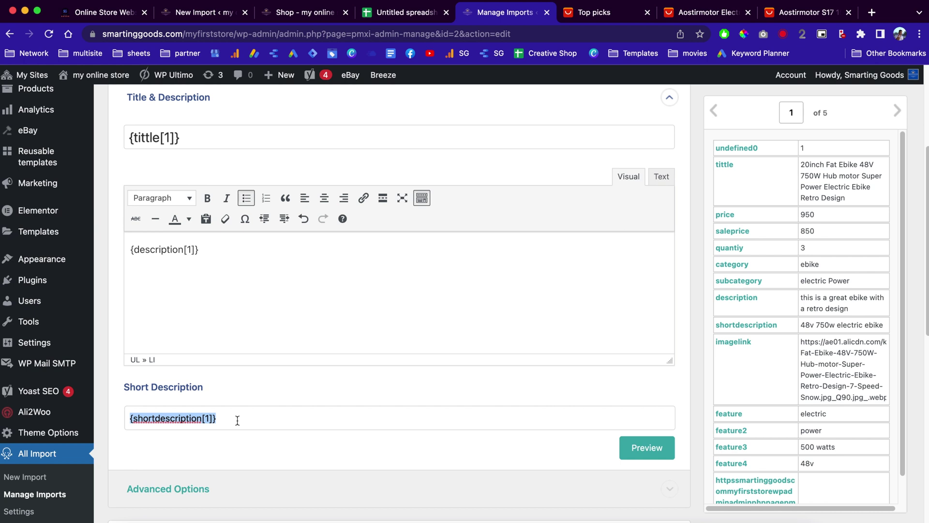
key(BackSpace)
key(super+v)
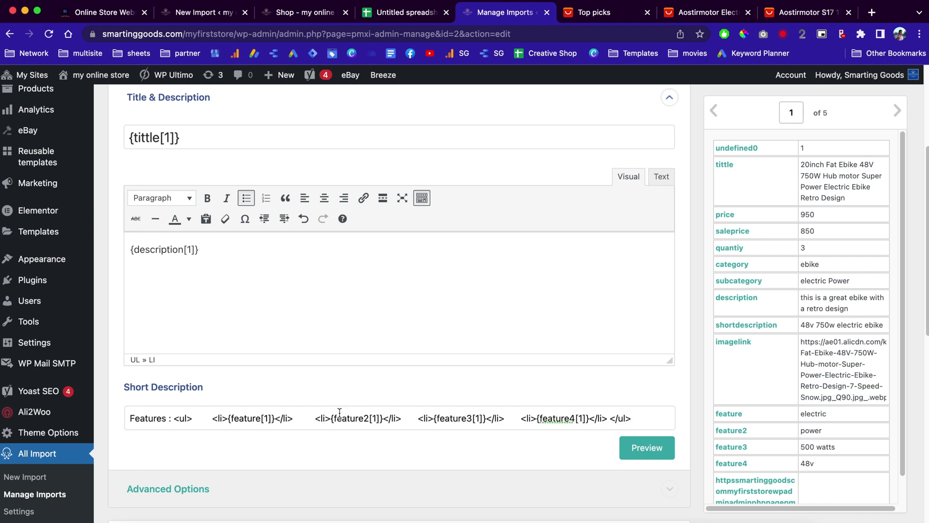
Save the updated import template and run import ID 2 again.
scroll(409, 412, down, 1)
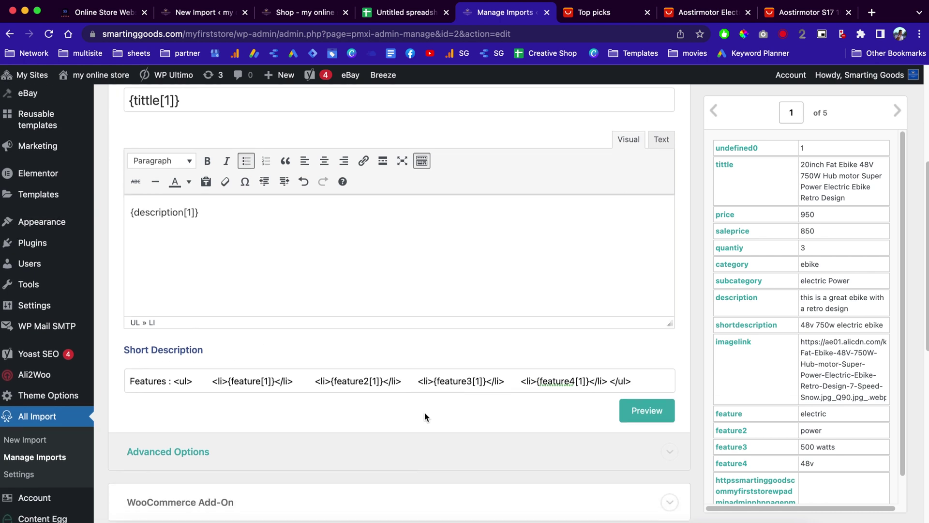
scroll(577, 403, down, 10)
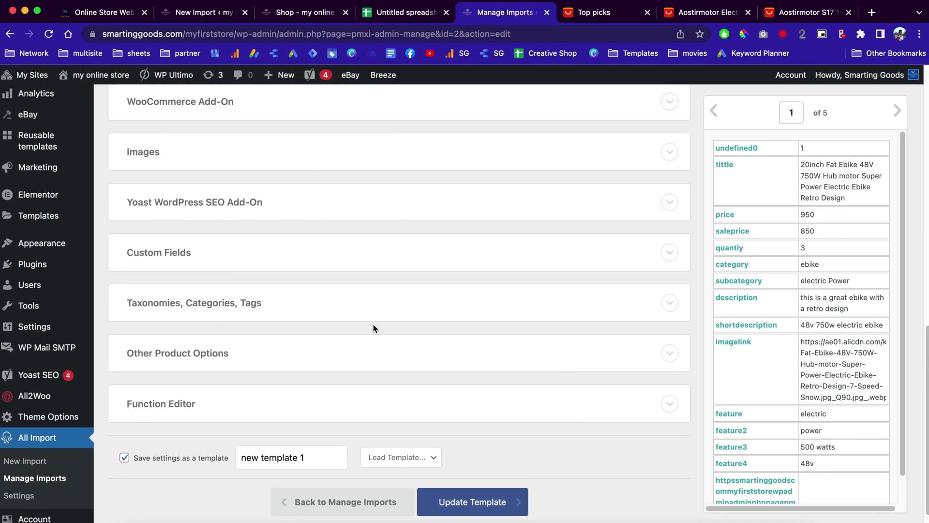
scroll(333, 365, down, 1)
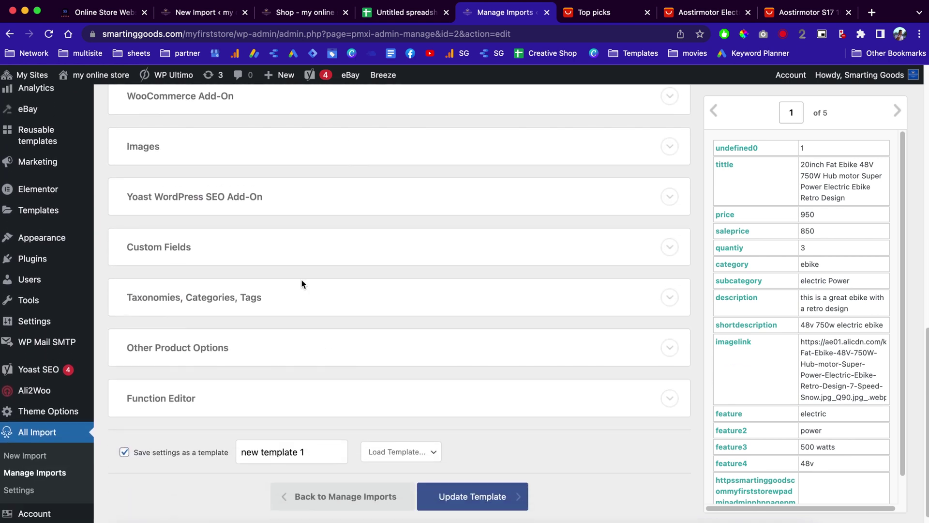
click(474, 510)
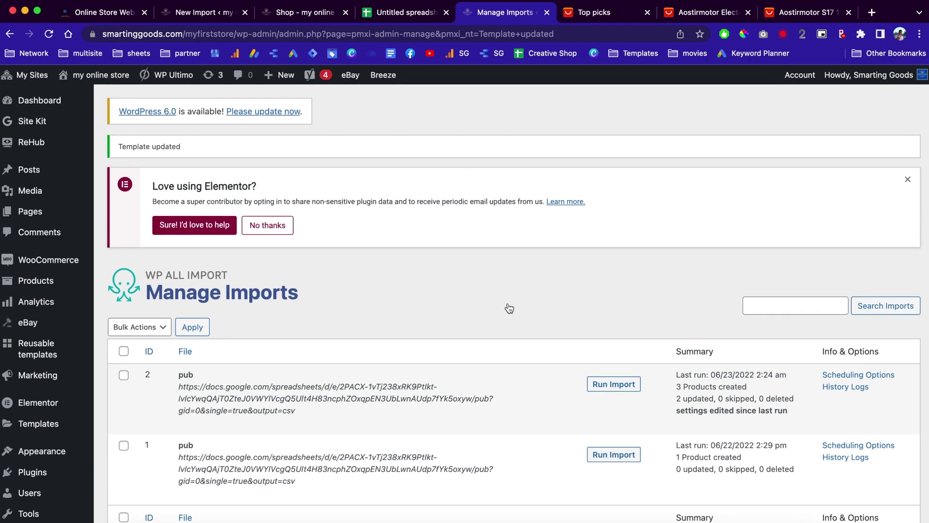
click(604, 384)
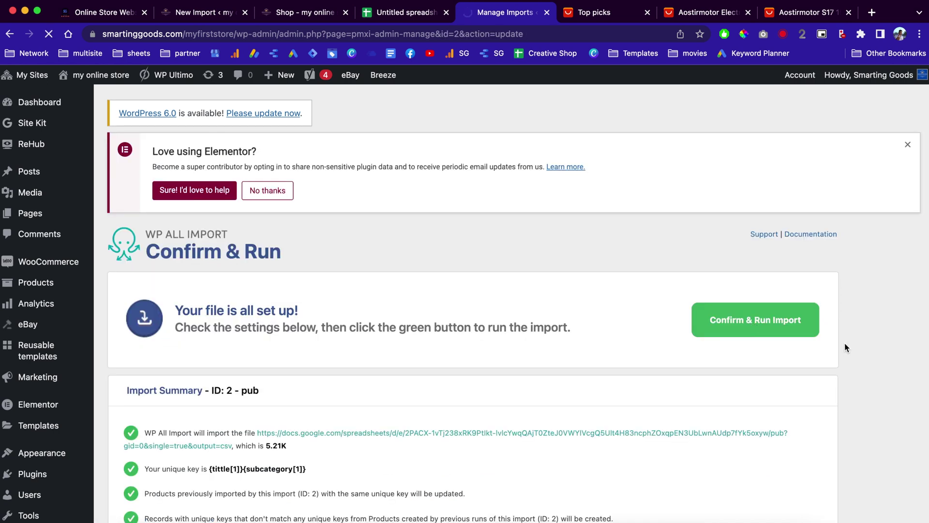
Reload the store's shop page, open the "Retro Design3" ebike product and examine its Features list.
click(323, 15)
click(49, 33)
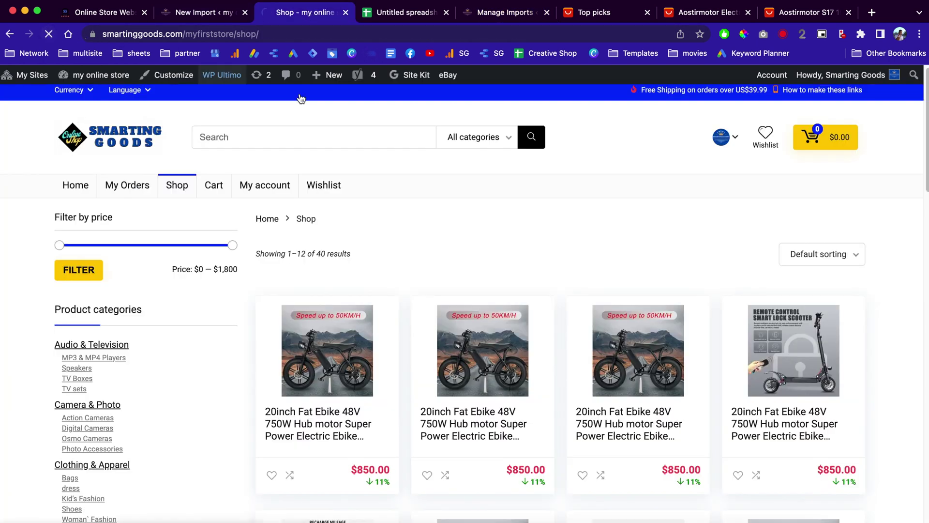
scroll(545, 243, down, 5)
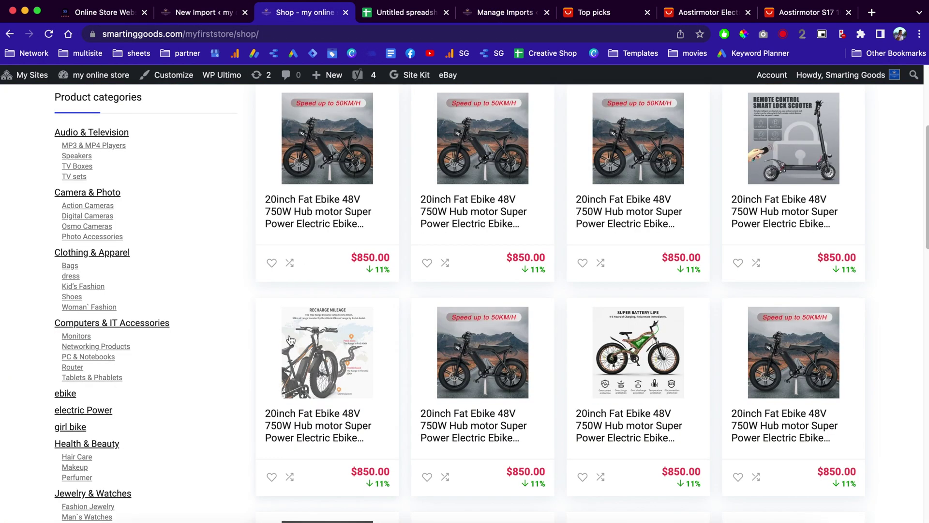
click(349, 336)
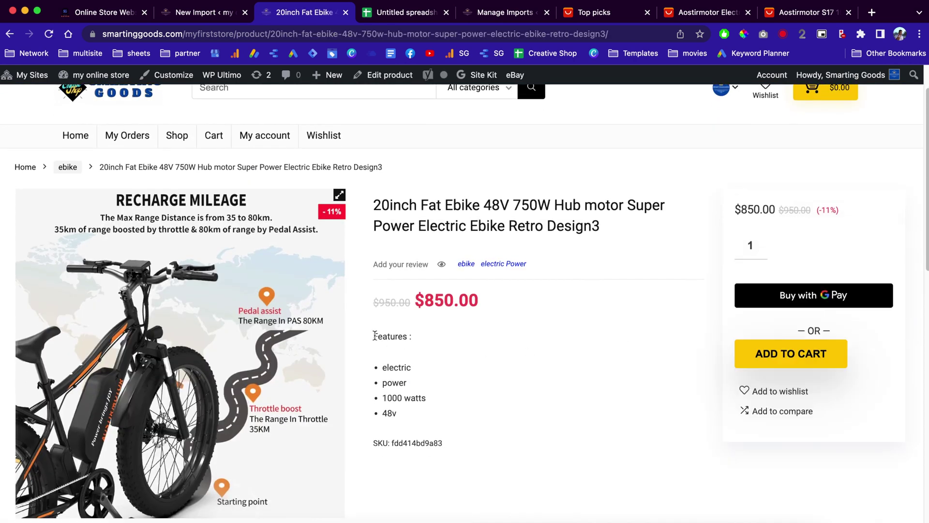
drag(381, 335, 442, 352)
drag(414, 417, 373, 334)
scroll(394, 348, down, 1)
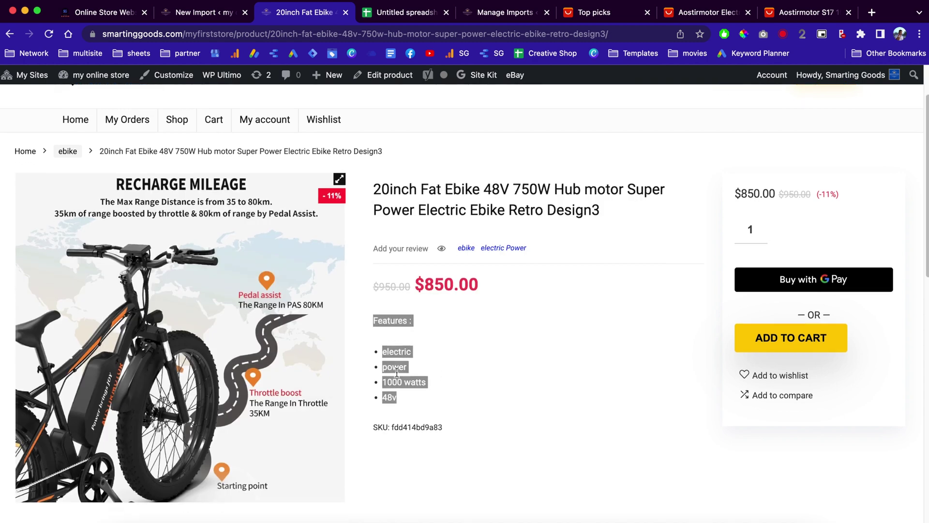
scroll(583, 306, down, 7)
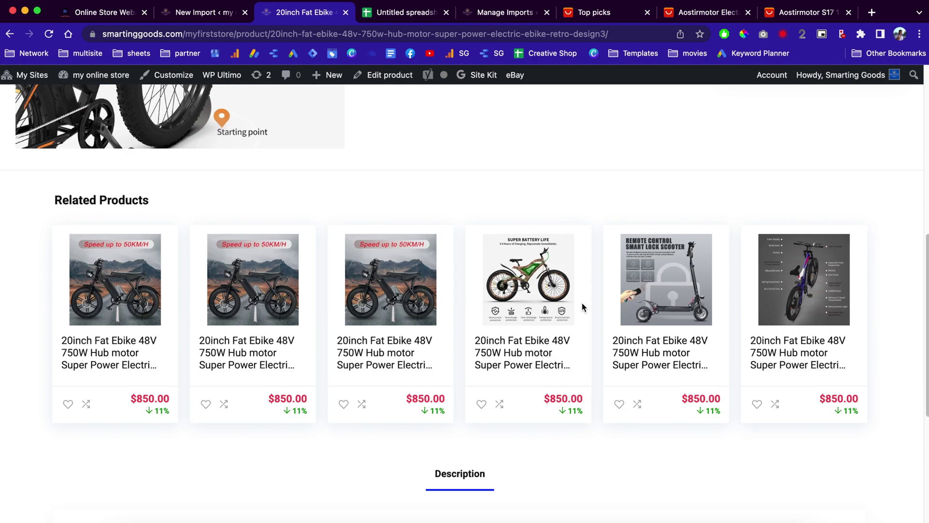
Open the "Retro Design5" ebike from the related products and check the Features list in its short description.
drag(53, 200, 195, 199)
scroll(693, 339, up, 2)
click(845, 422)
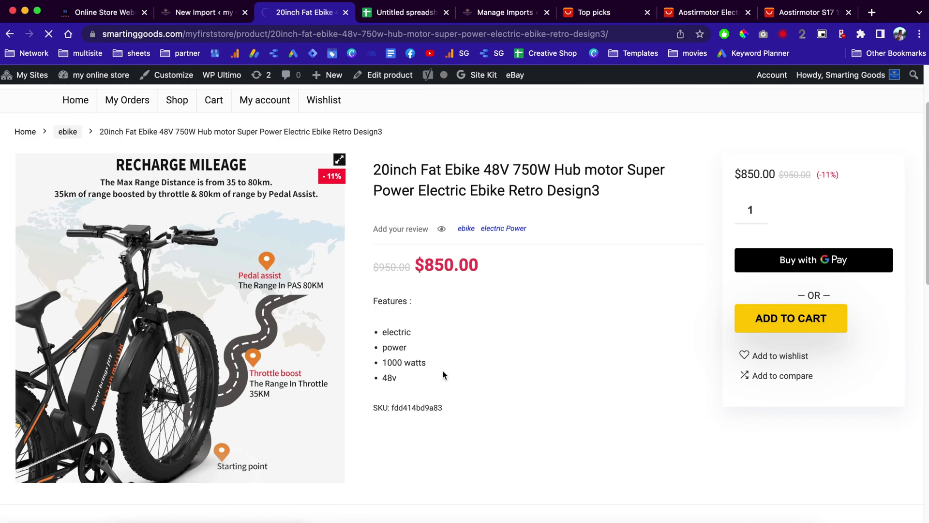
drag(409, 383, 375, 334)
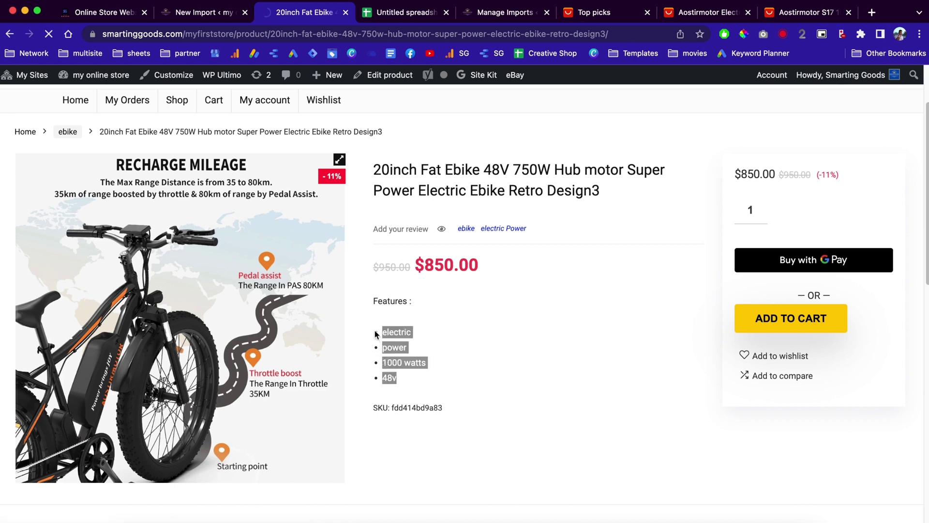
scroll(533, 369, down, 1)
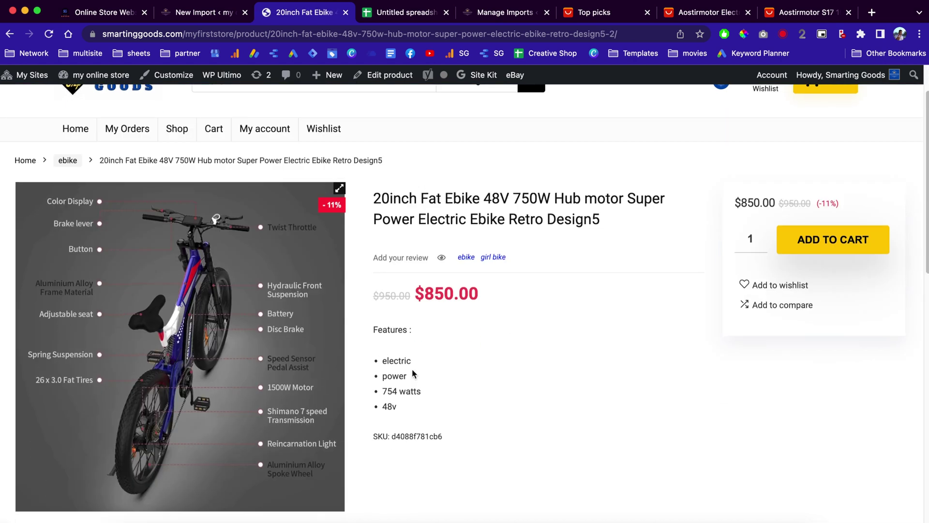
scroll(533, 369, down, 2)
scroll(534, 369, up, 3)
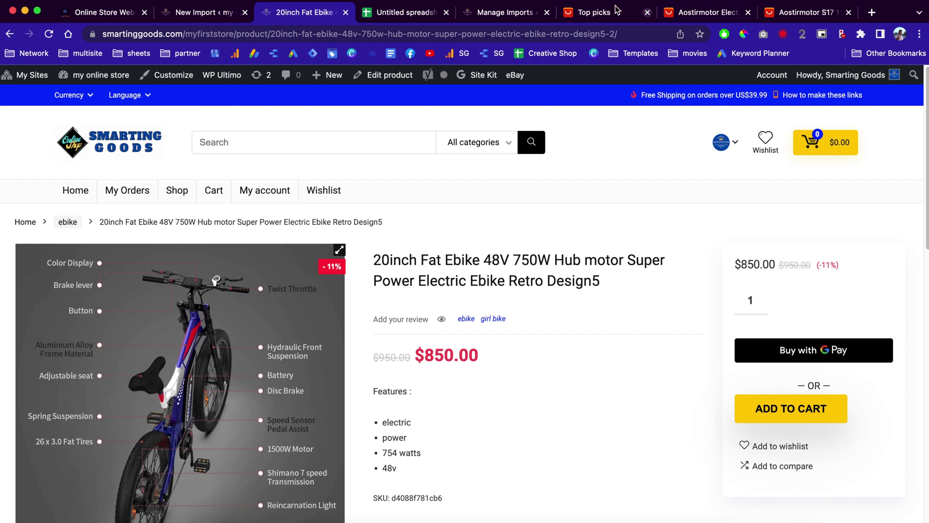
Switch to the Google Sheets product list and review the product rows and the empty rows below them.
click(407, 12)
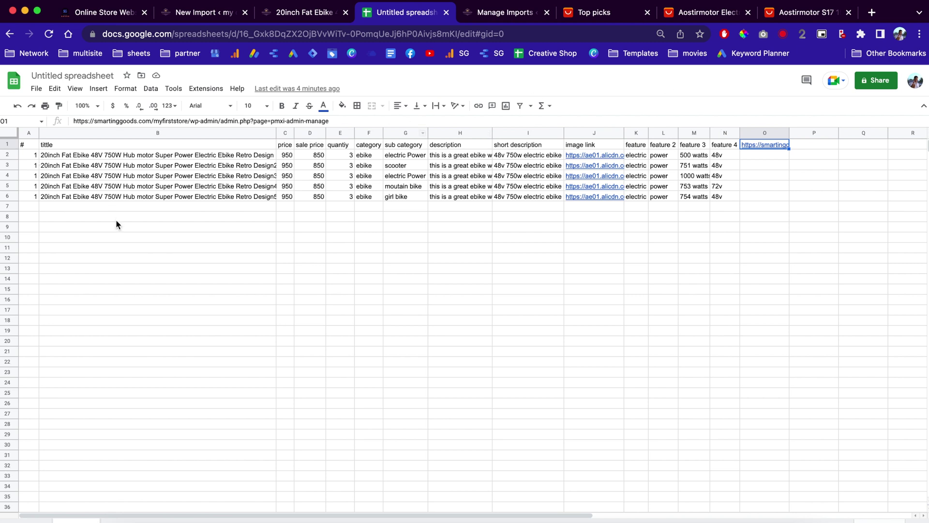
drag(40, 205, 728, 341)
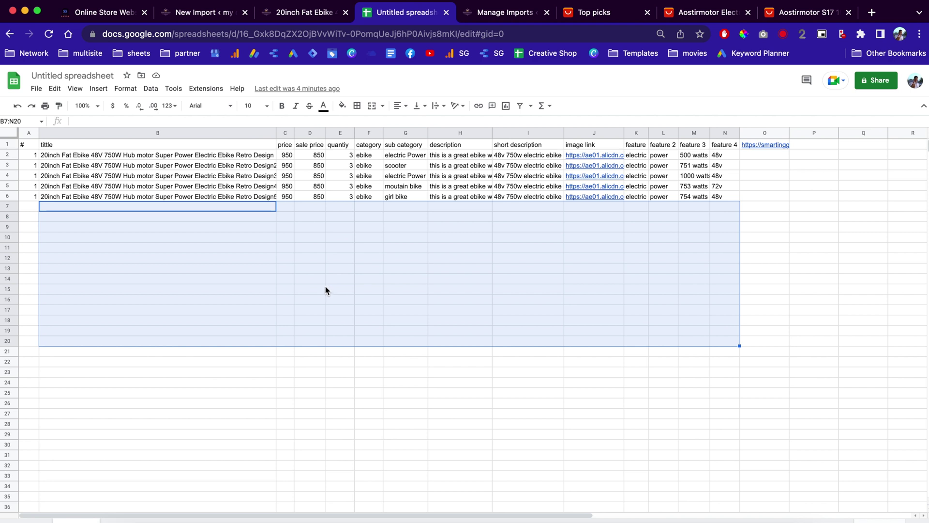
click(188, 218)
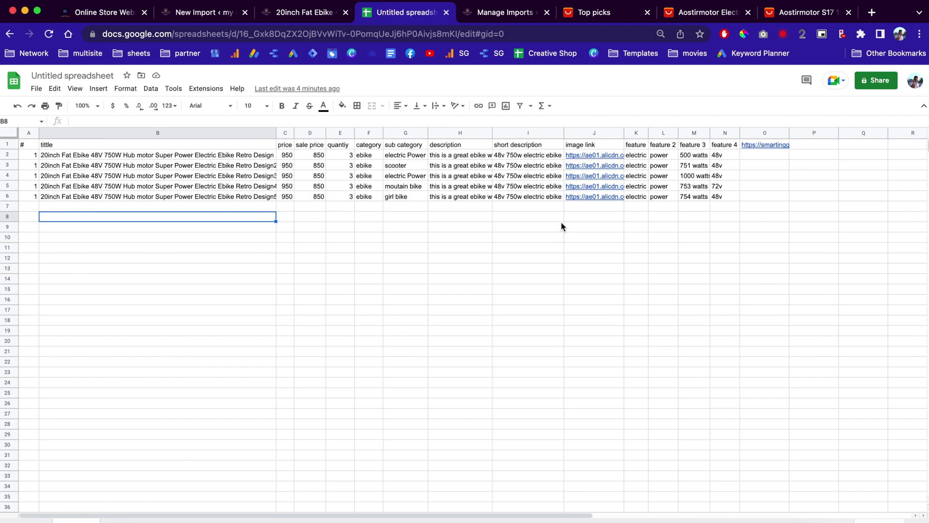
scroll(411, 189, down, 2)
scroll(464, 203, up, 2)
Go back to the product page, and view the store's homepage with its Check Latest Deals products.
click(310, 14)
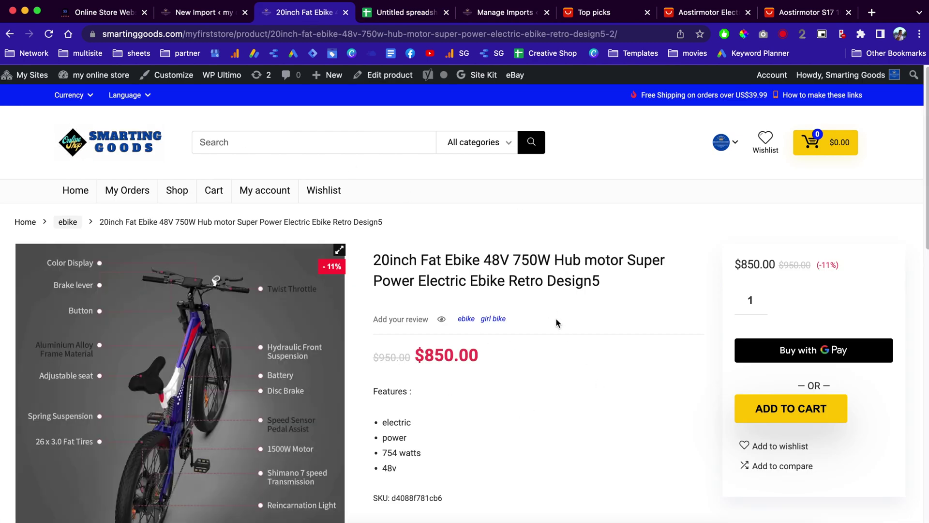
scroll(571, 323, down, 3)
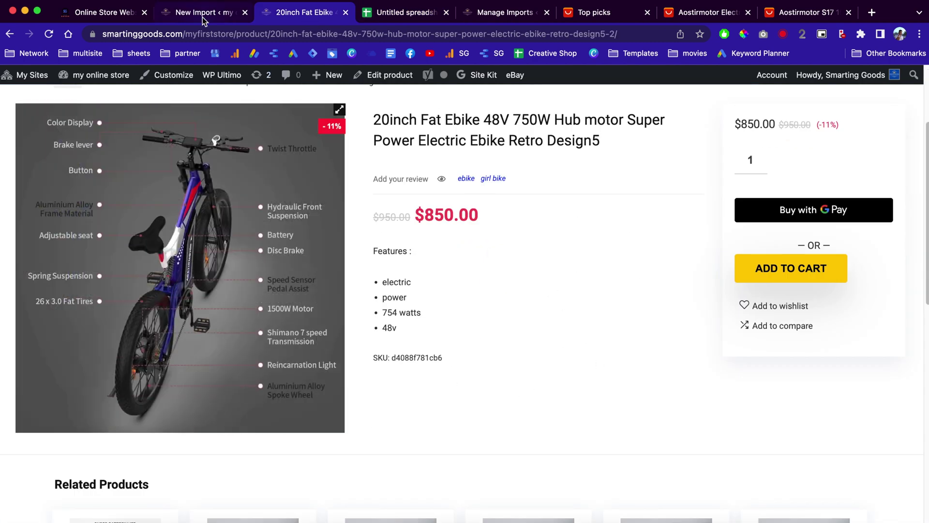
click(203, 20)
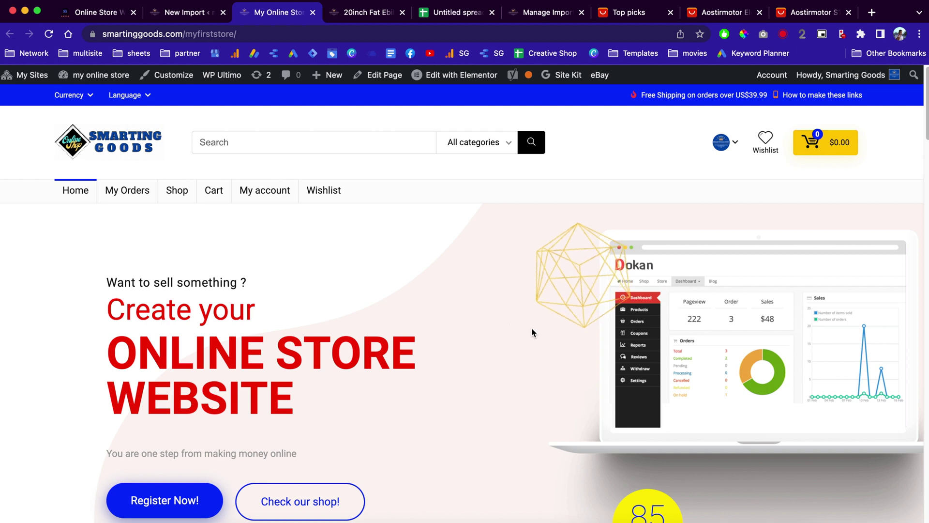
scroll(426, 352, down, 5)
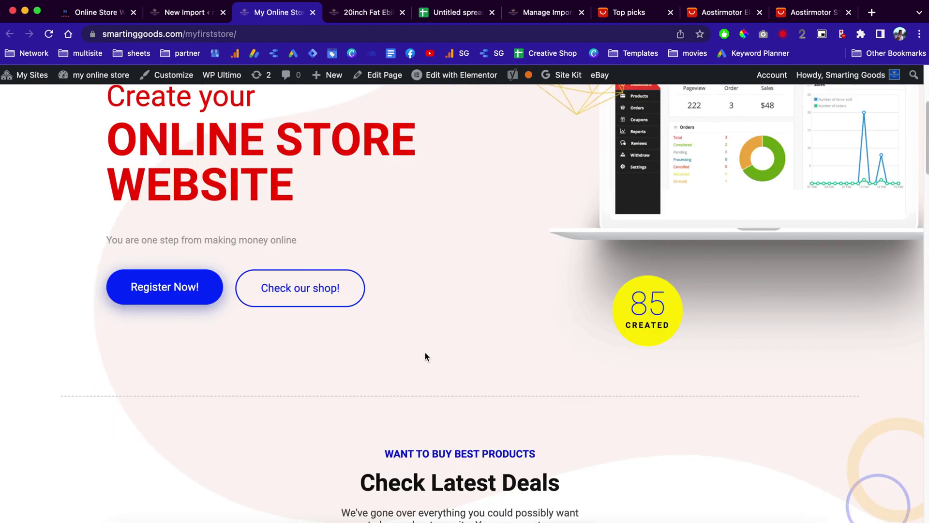
scroll(471, 341, down, 6)
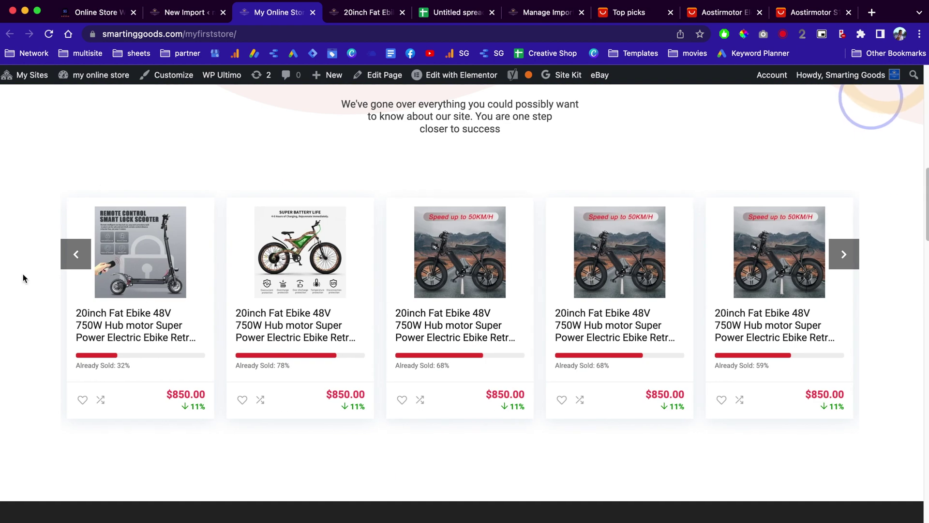
scroll(592, 335, up, 11)
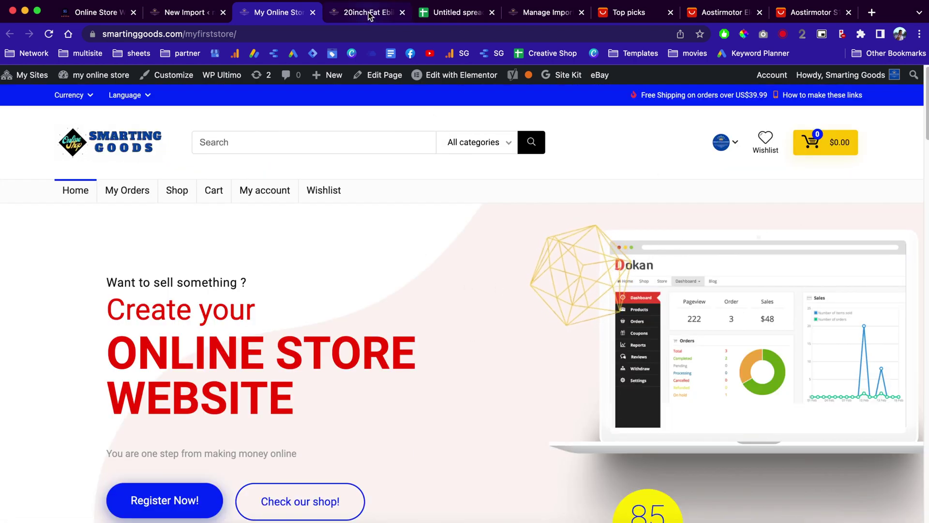
scroll(491, 306, down, 12)
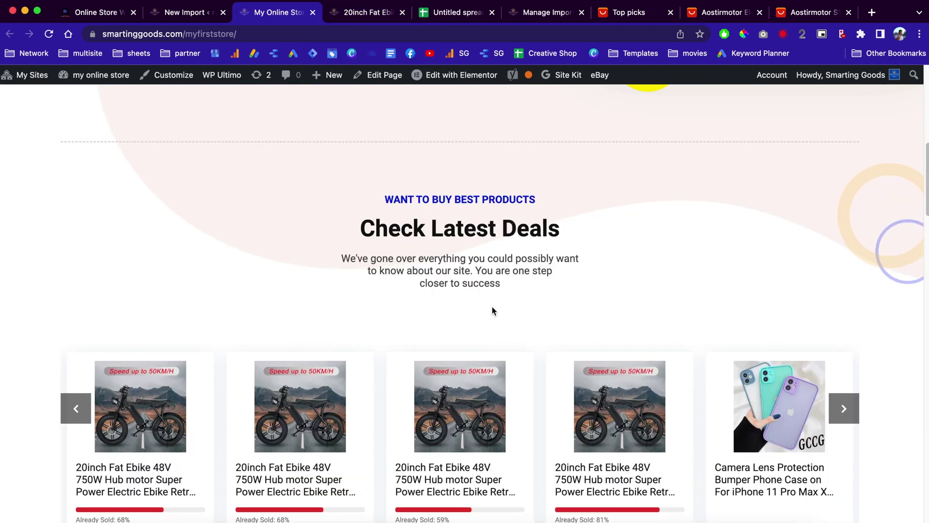
scroll(492, 306, up, 15)
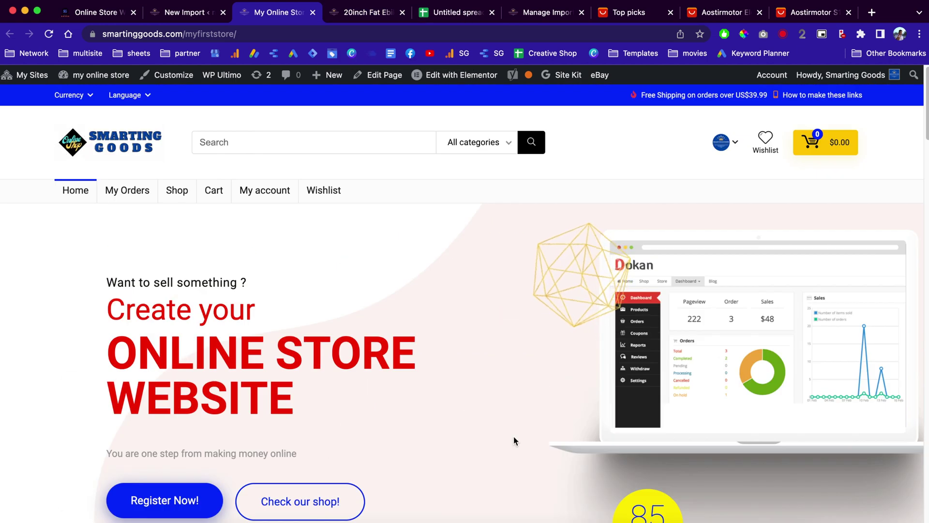
scroll(416, 385, down, 2)
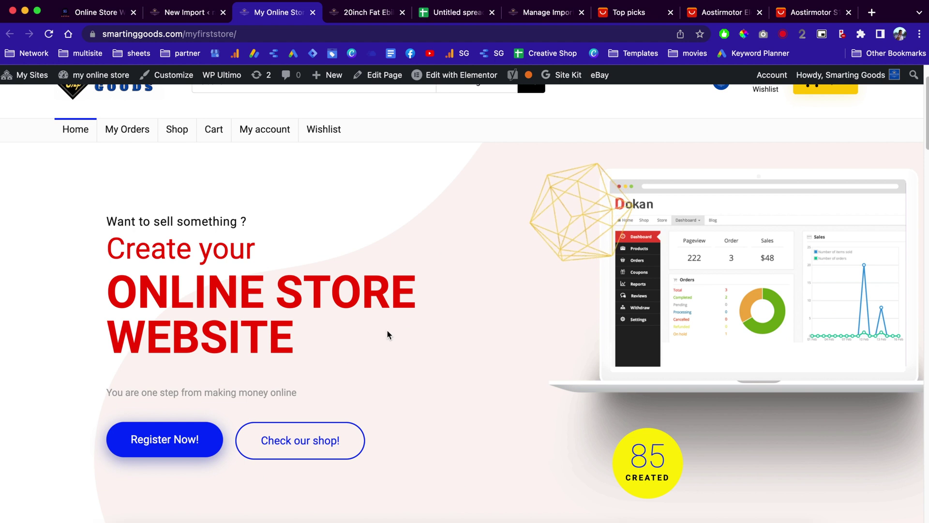